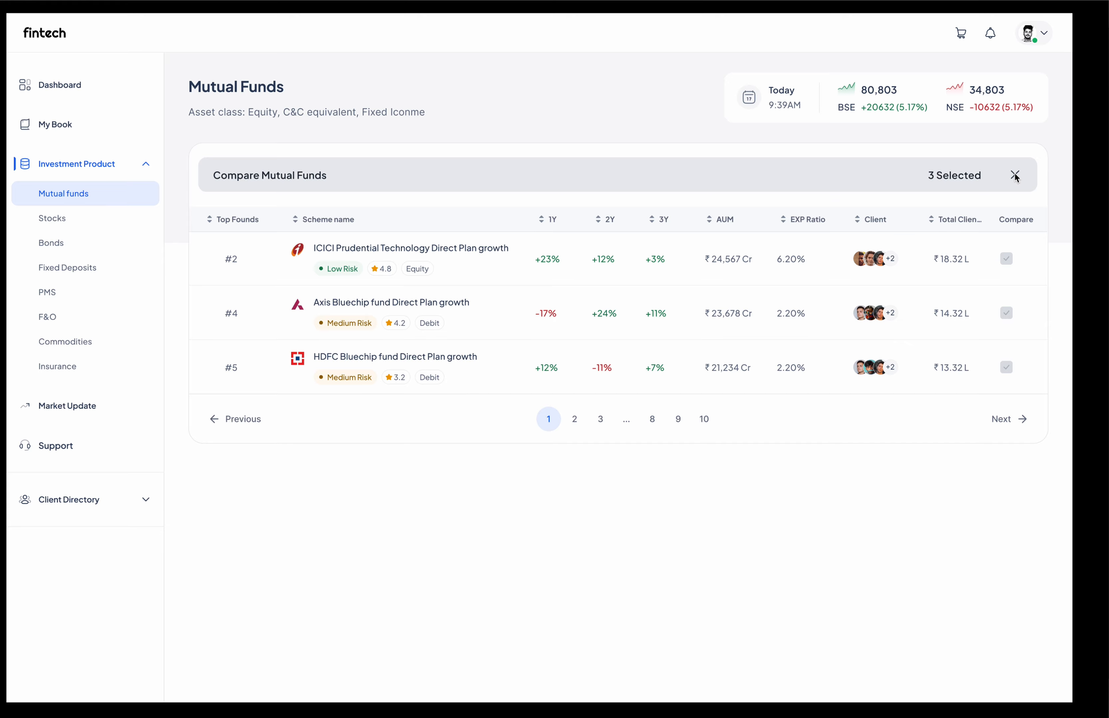
# - Close the comparison of the three selected mutual funds in the prototype
pyautogui.click(1015, 176)
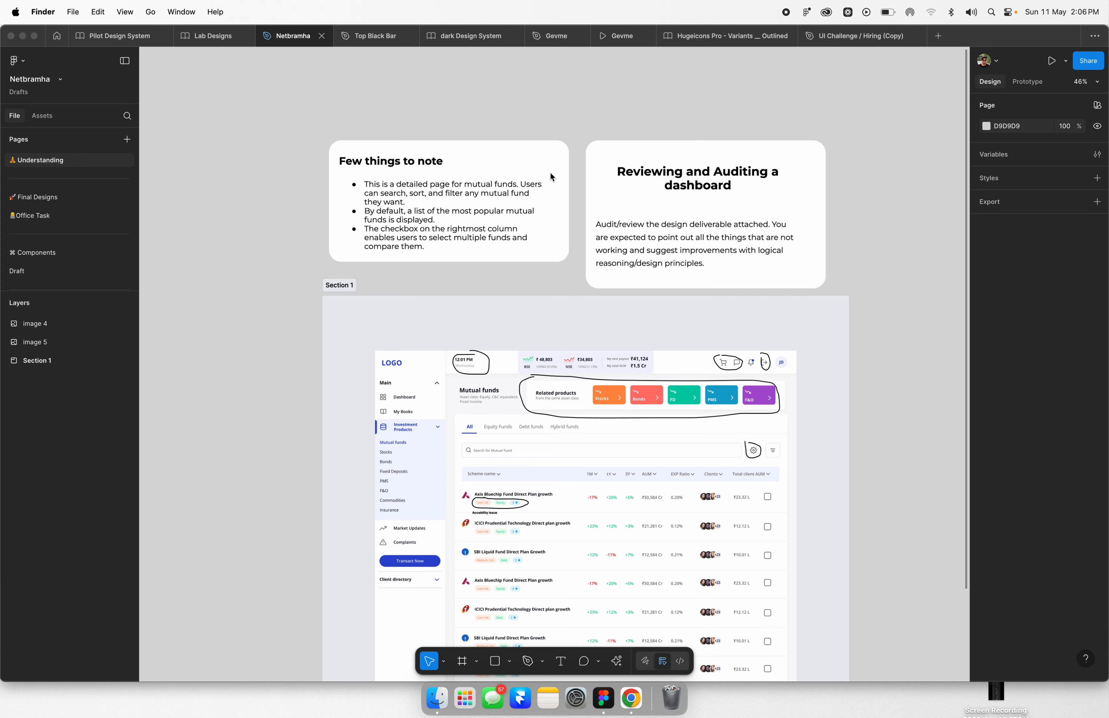
# - Examine the original Mutual funds dashboard's header, account icons, fund category tabs, search field, and settings and filter controls
pyautogui.scroll(5, 391, 186)
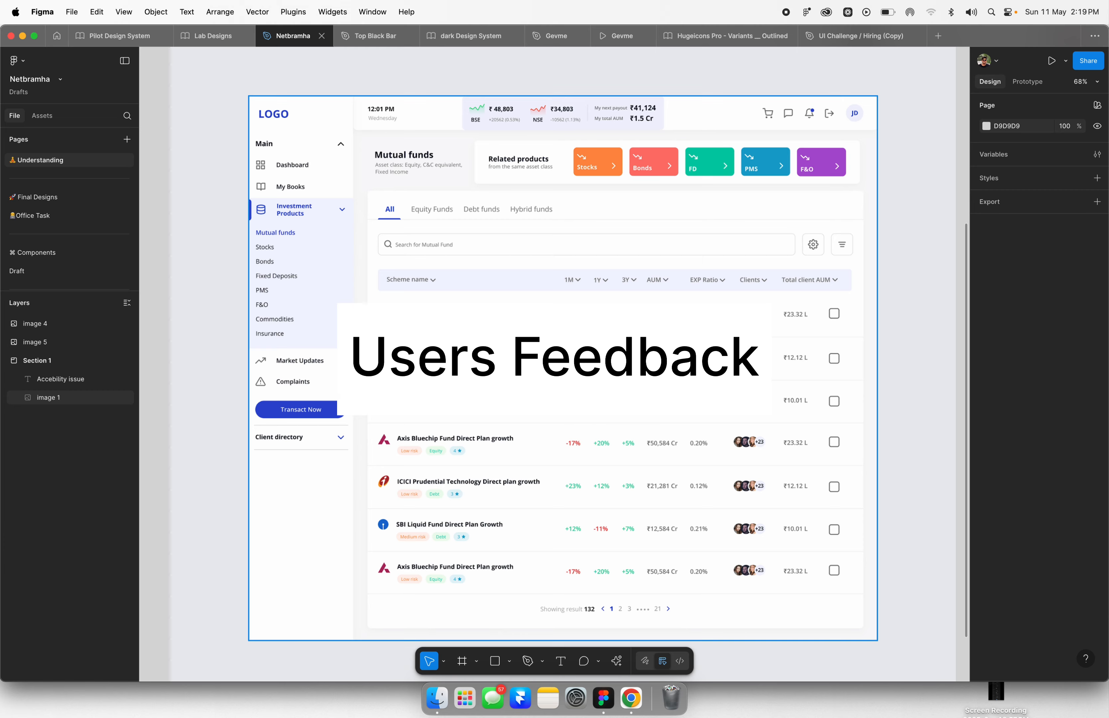
pyautogui.scroll(2, 423, 114)
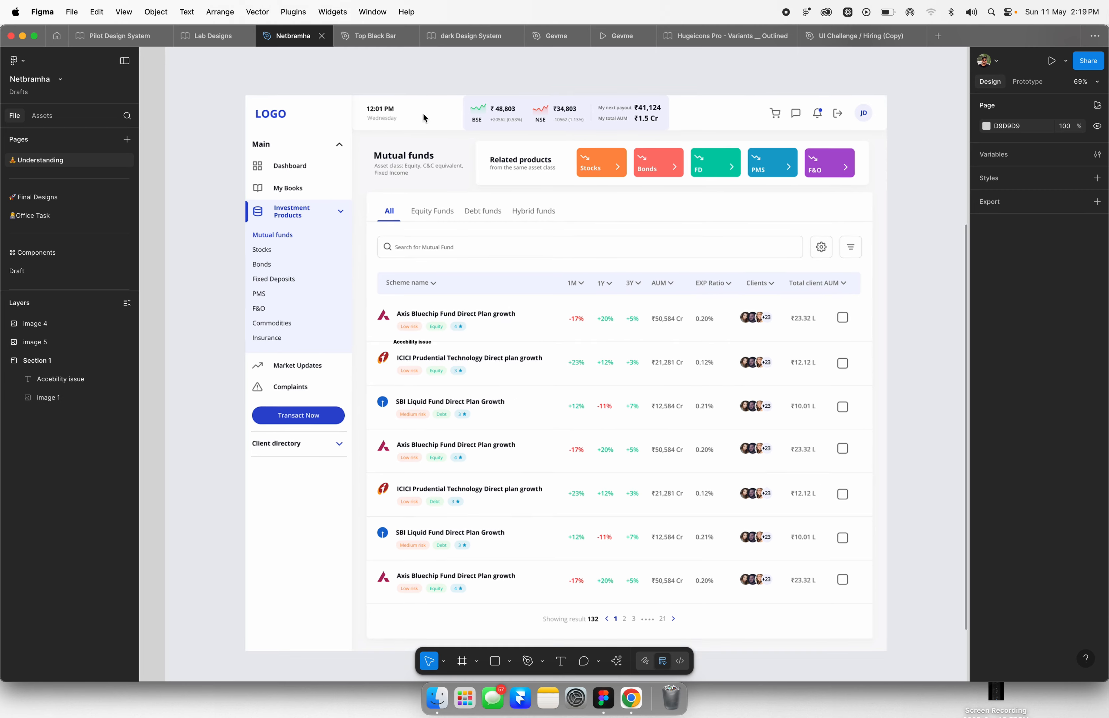
pyautogui.scroll(5, 439, 113)
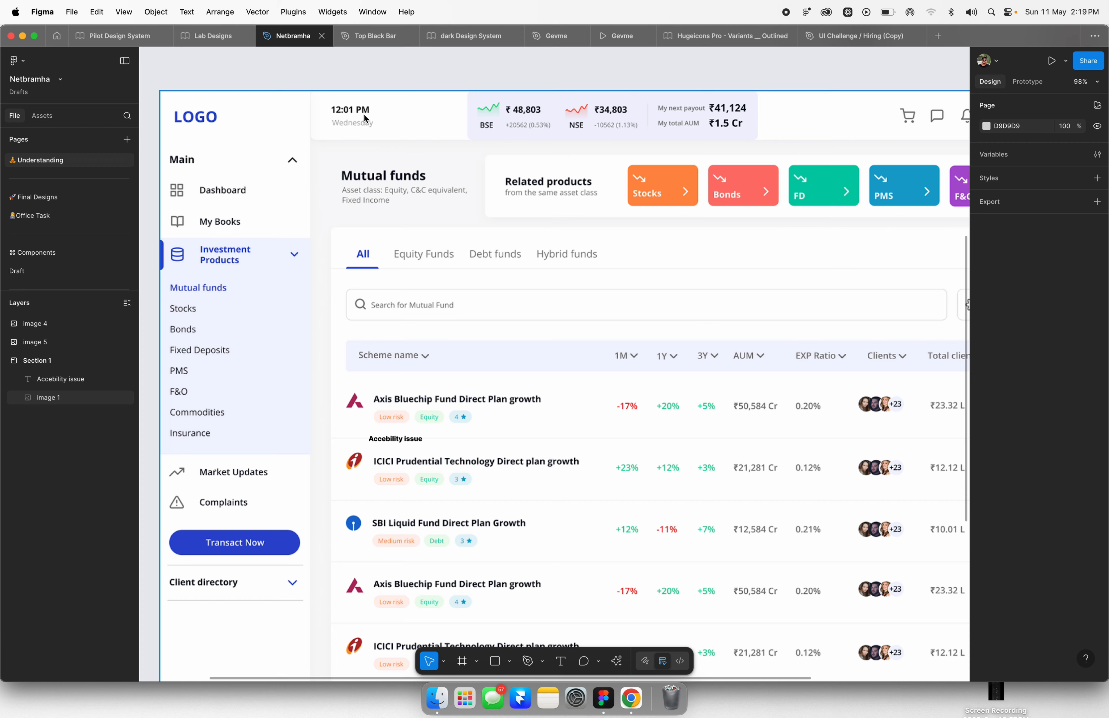
pyautogui.scroll(5, 623, 130)
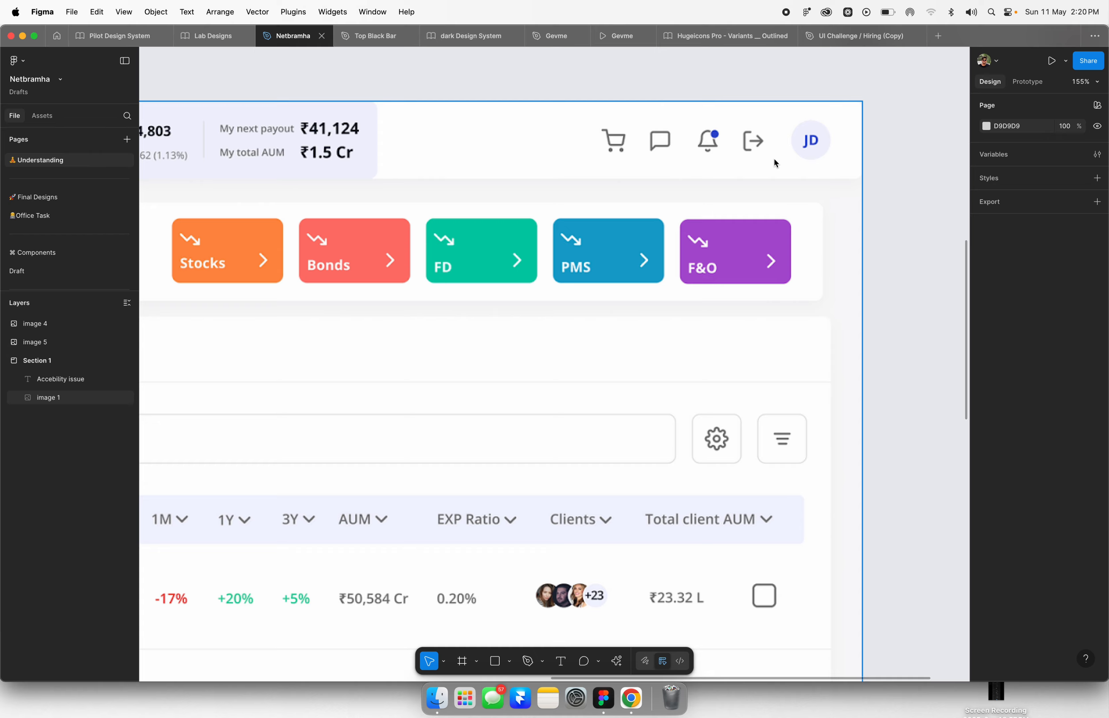
pyautogui.scroll(-5, 813, 159)
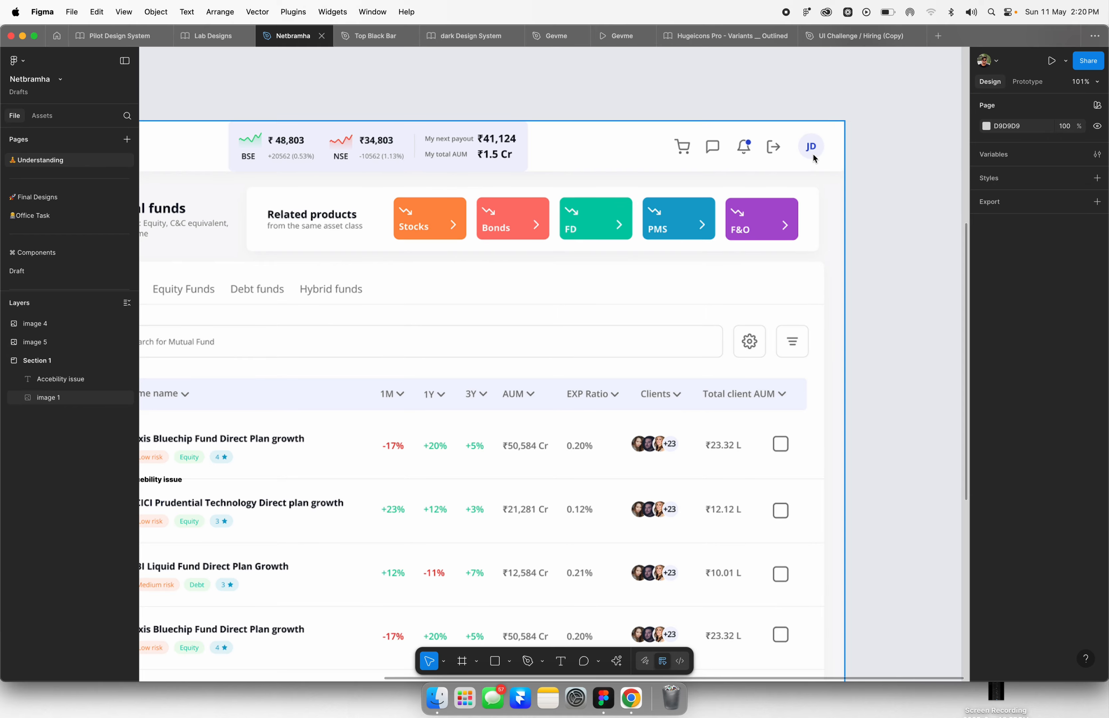
pyautogui.scroll(-3, 812, 154)
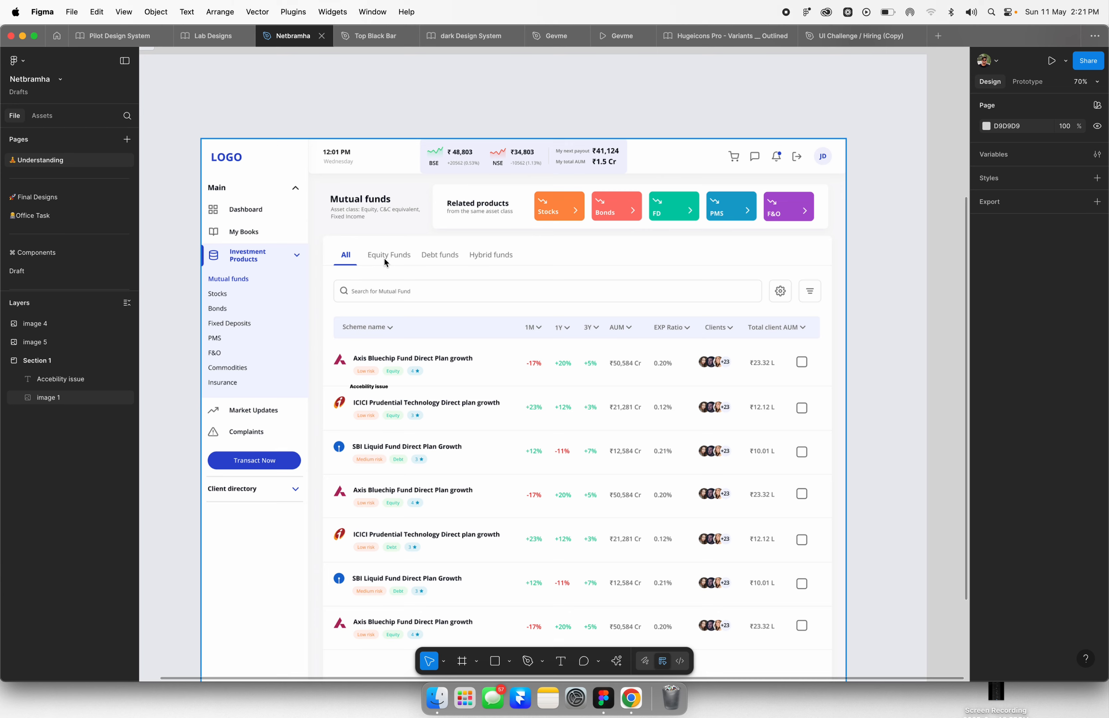
pyautogui.scroll(5, 369, 265)
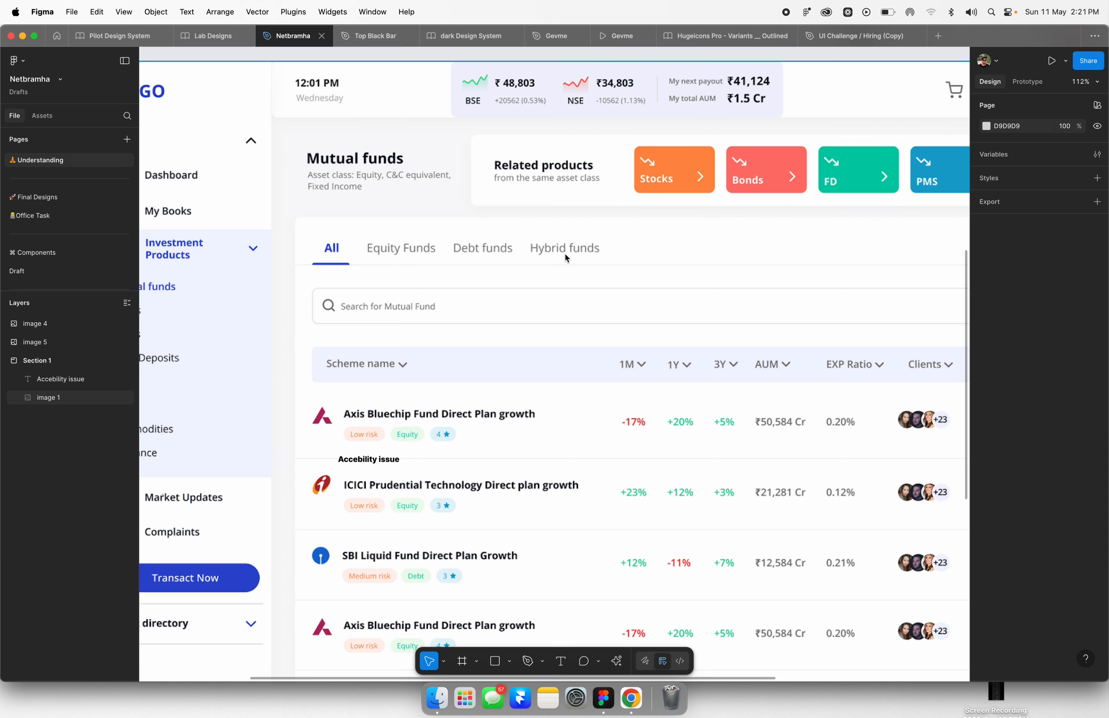
pyautogui.scroll(-2, 552, 257)
pyautogui.scroll(-3, 419, 238)
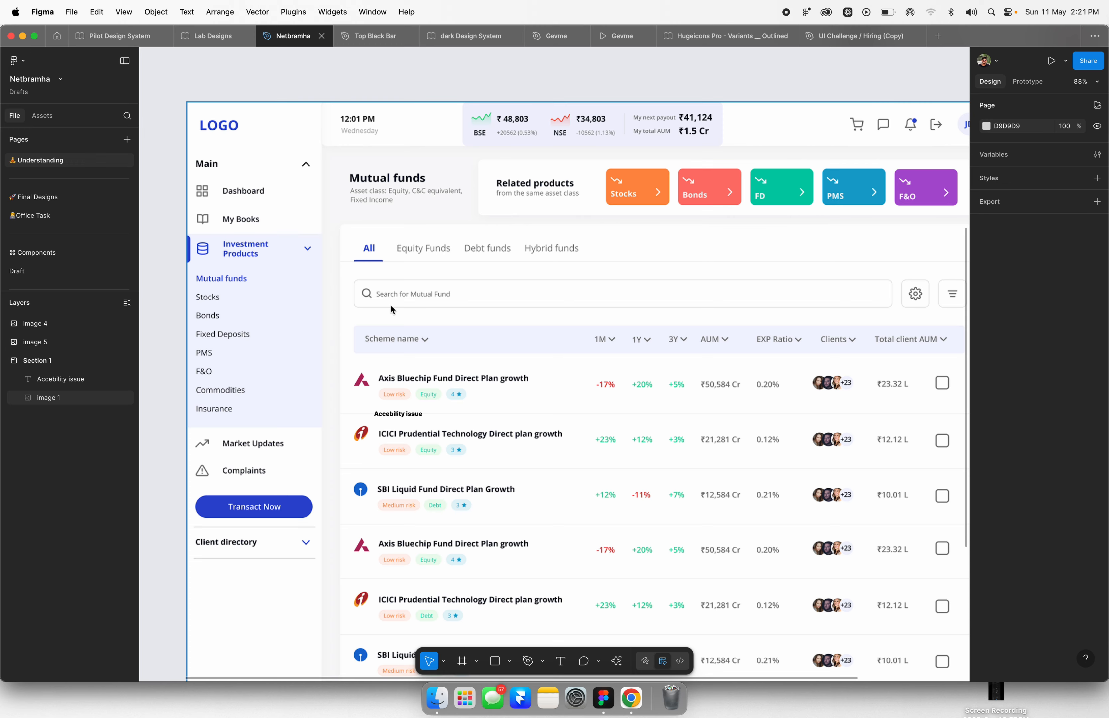
pyautogui.scroll(5, 845, 301)
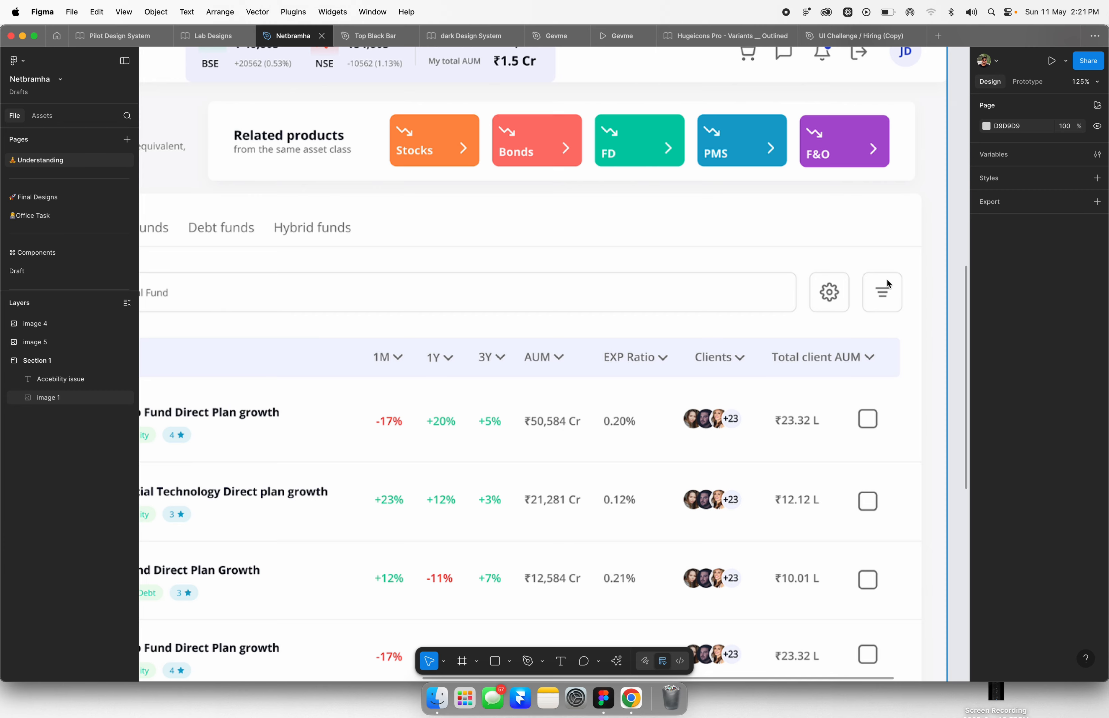
pyautogui.scroll(-3, 423, 333)
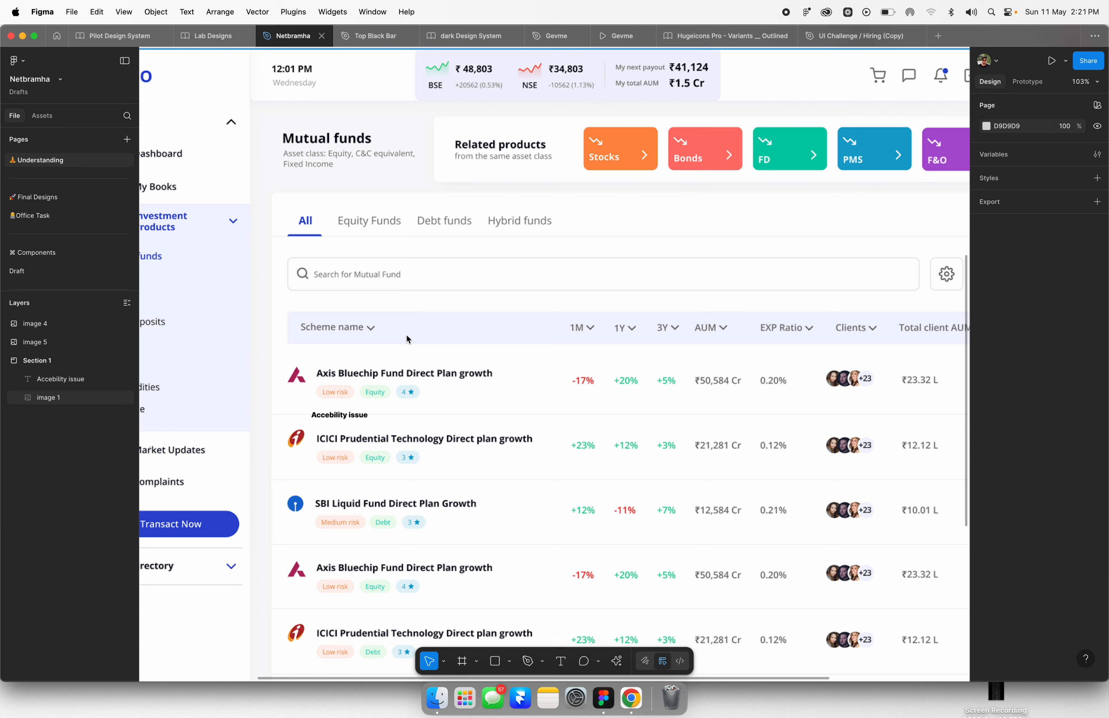
# - Examine the original dashboard's scheme name sorting arrow, risk and rating tags, and side navigation down to Transact Now and Client directory
pyautogui.scroll(5, 359, 332)
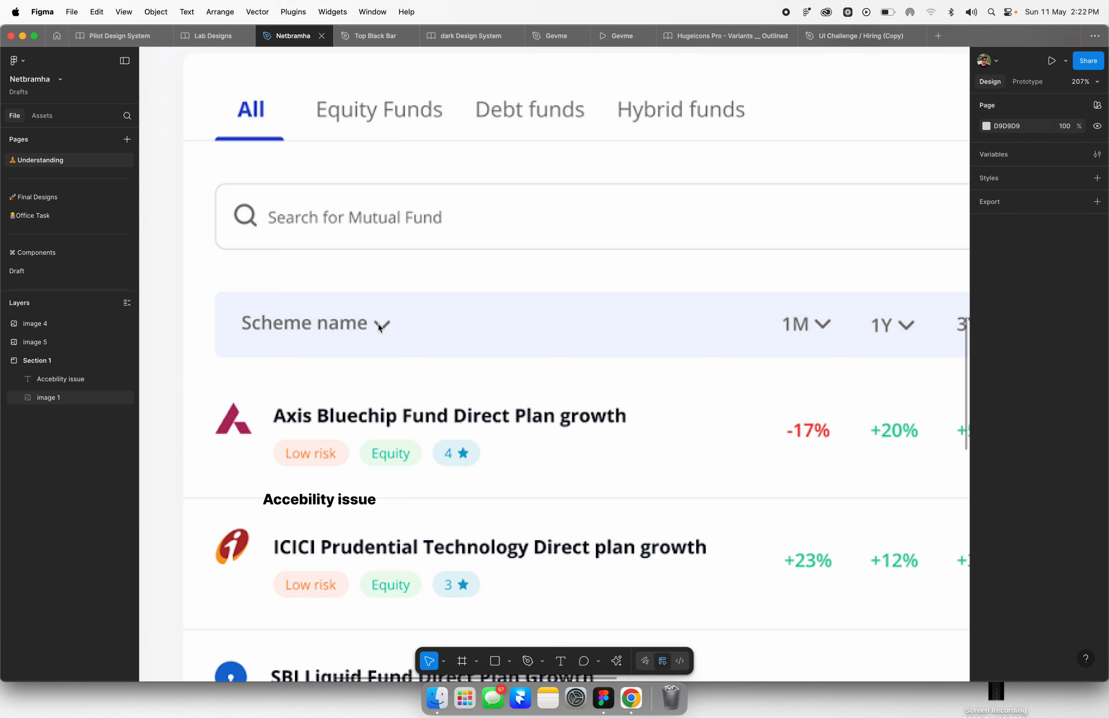
pyautogui.scroll(-1, 381, 327)
pyautogui.scroll(-5, 381, 325)
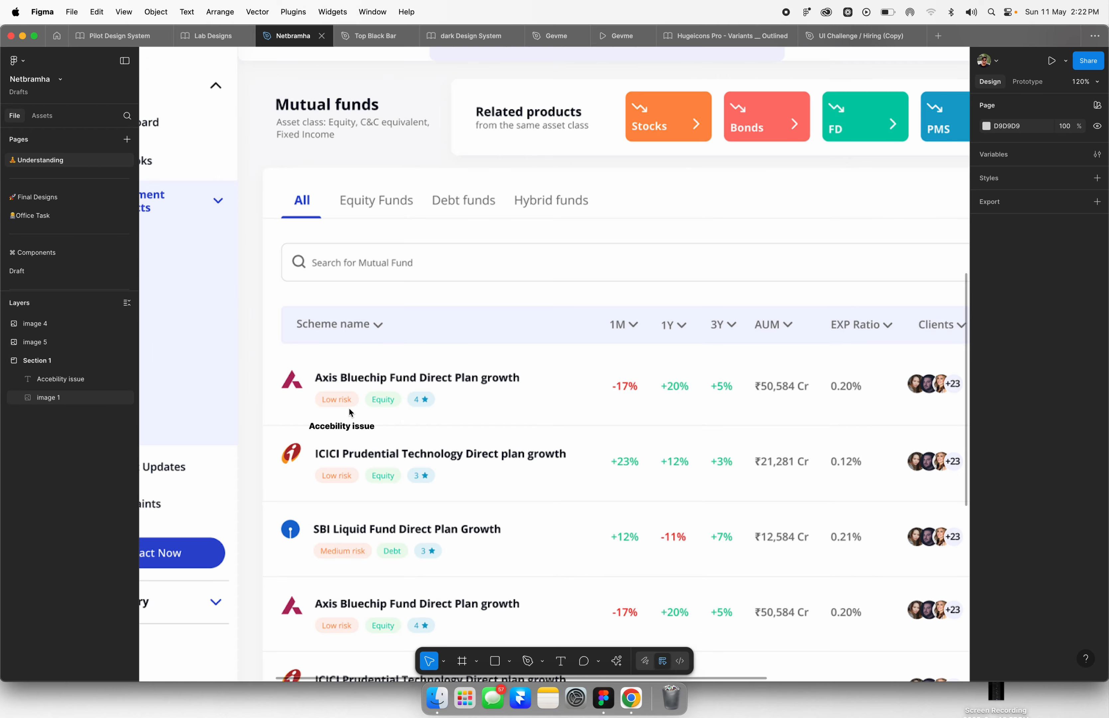
pyautogui.scroll(3, 349, 409)
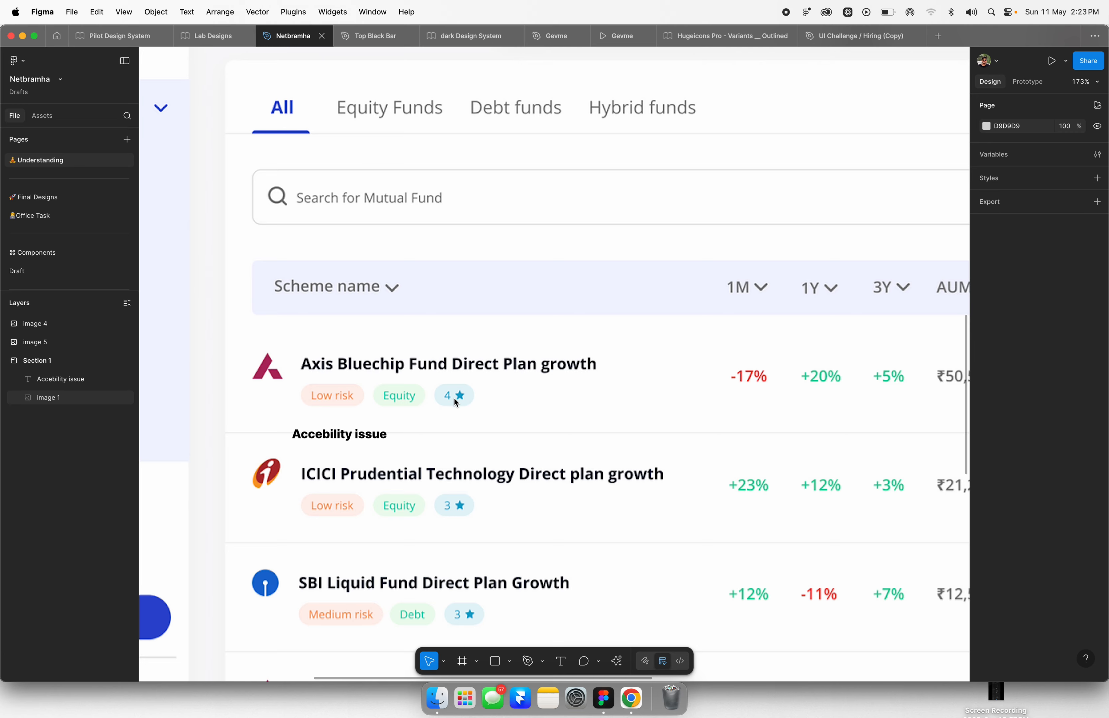
pyautogui.scroll(-5, 454, 397)
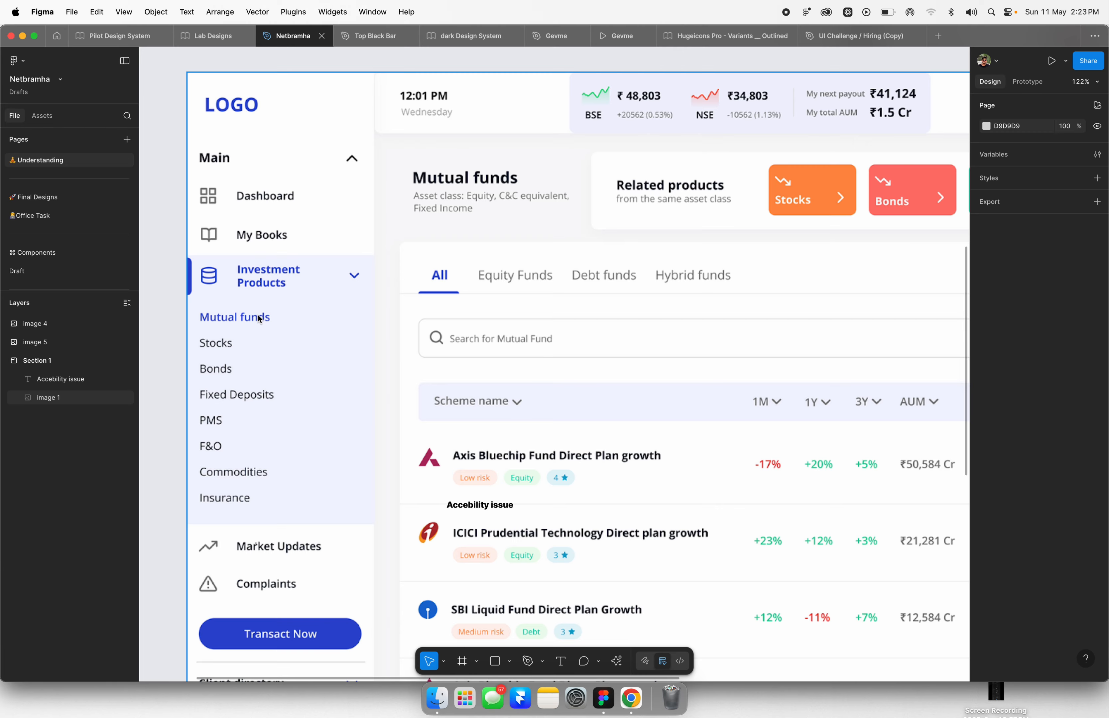
pyautogui.hotkey('shift', '2')
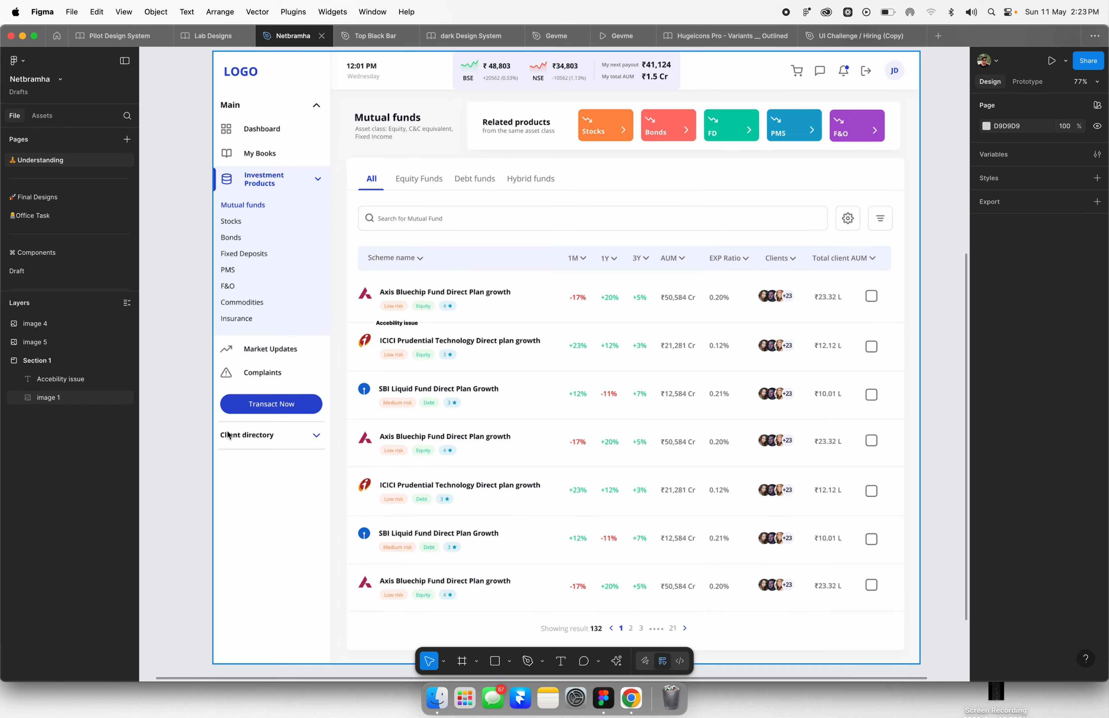
pyautogui.scroll(3, 229, 431)
pyautogui.scroll(-4, 293, 404)
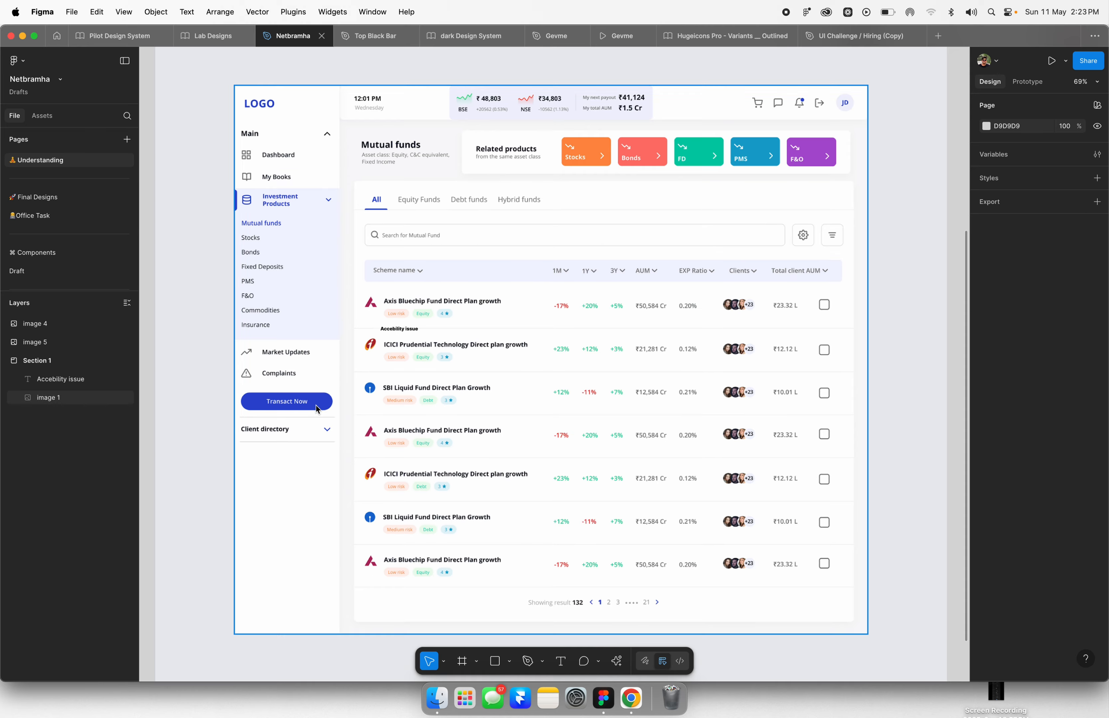
pyautogui.scroll(2, 316, 409)
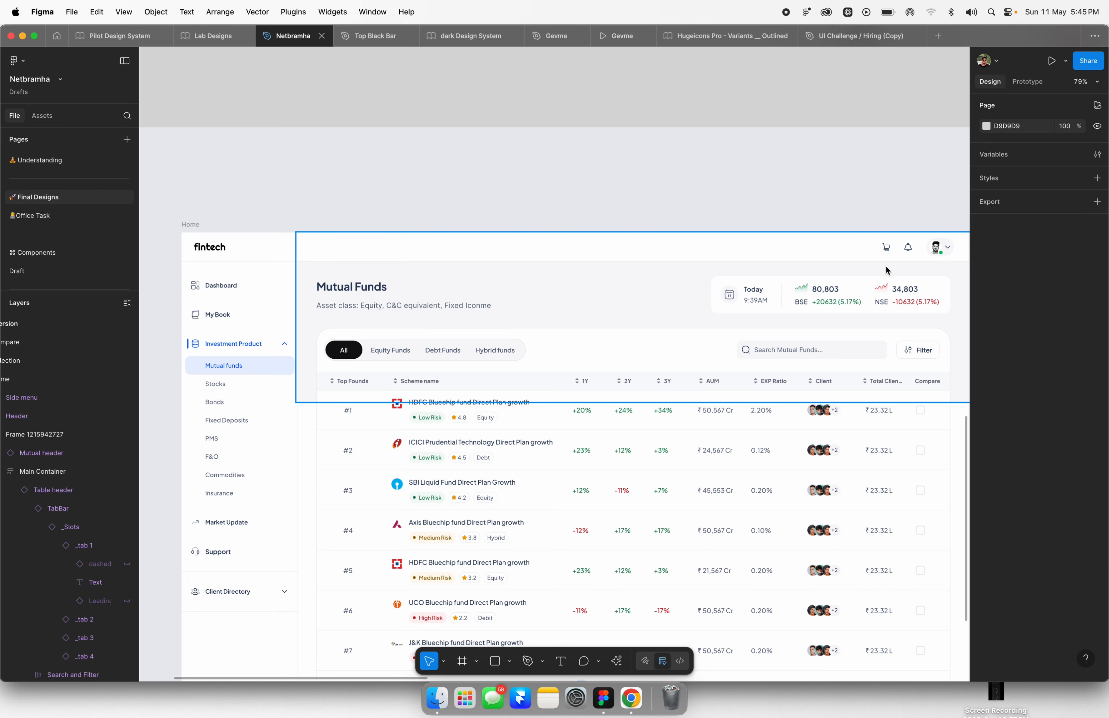
# - Examine the redesigned Home screen's header, date and market summary, fund category tabs, search field and Filter control on the Final Designs page
pyautogui.scroll(-3, 886, 266)
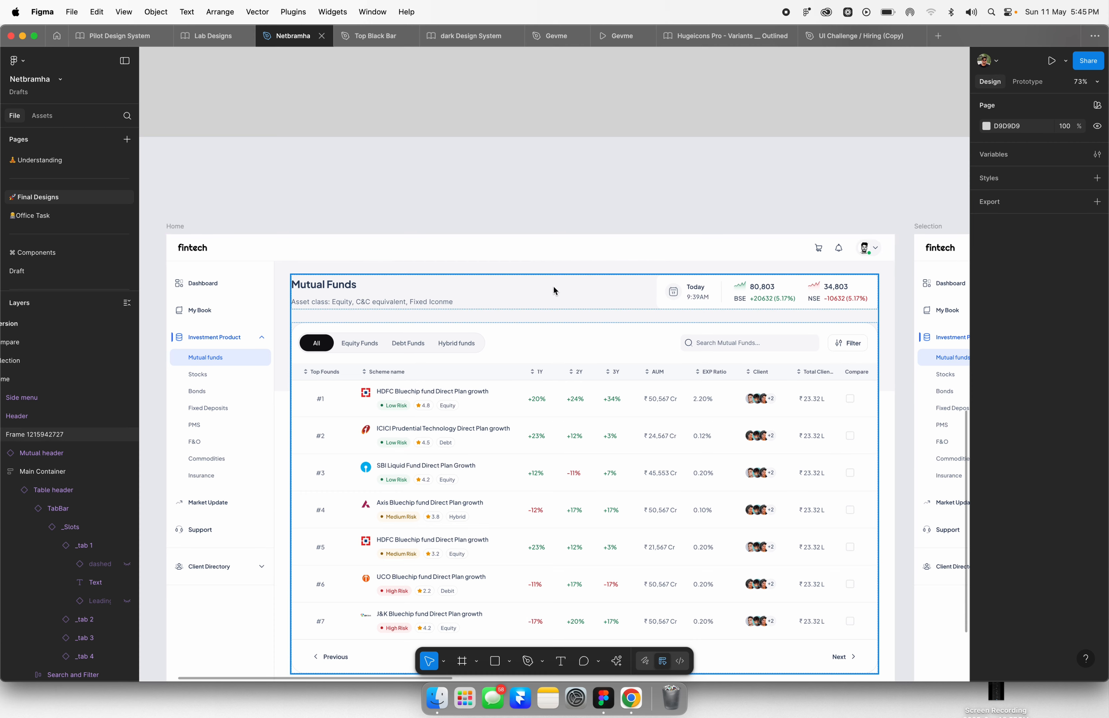
pyautogui.scroll(3, 698, 290)
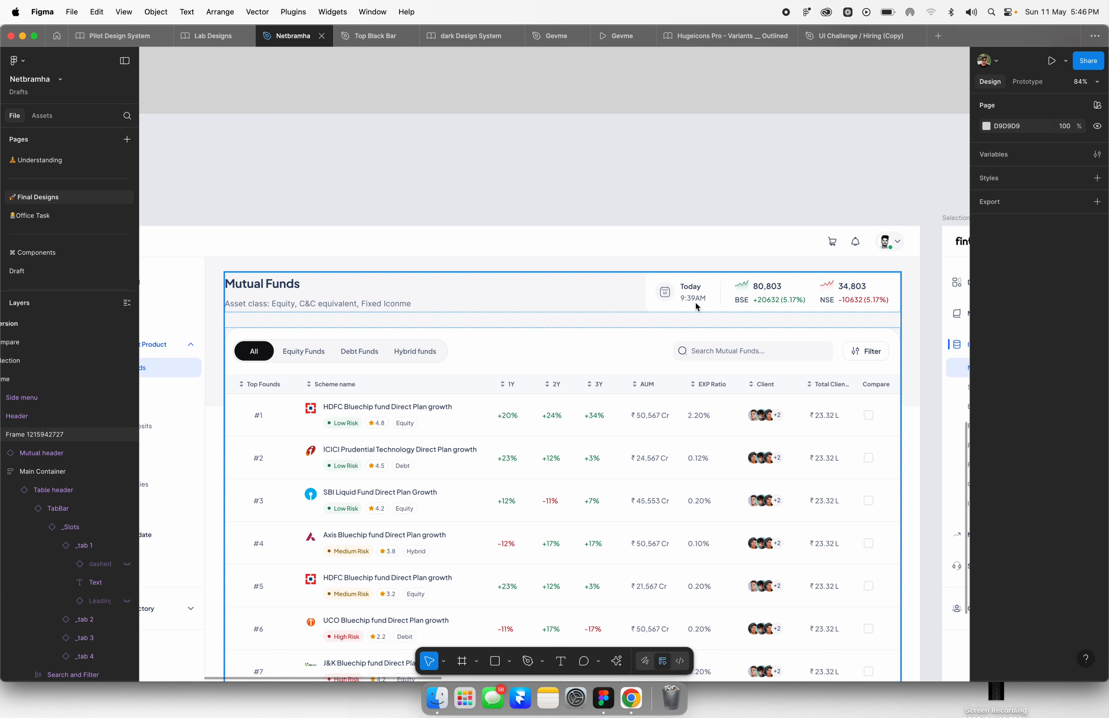
pyautogui.scroll(-5, 696, 302)
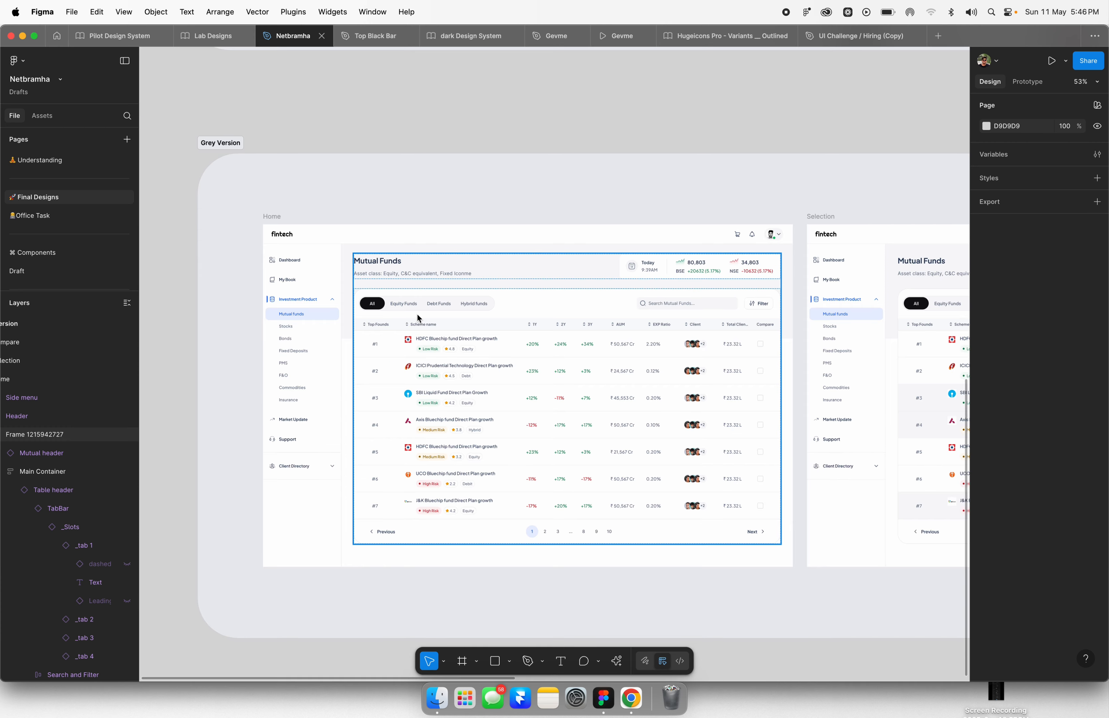
pyautogui.scroll(4, 411, 310)
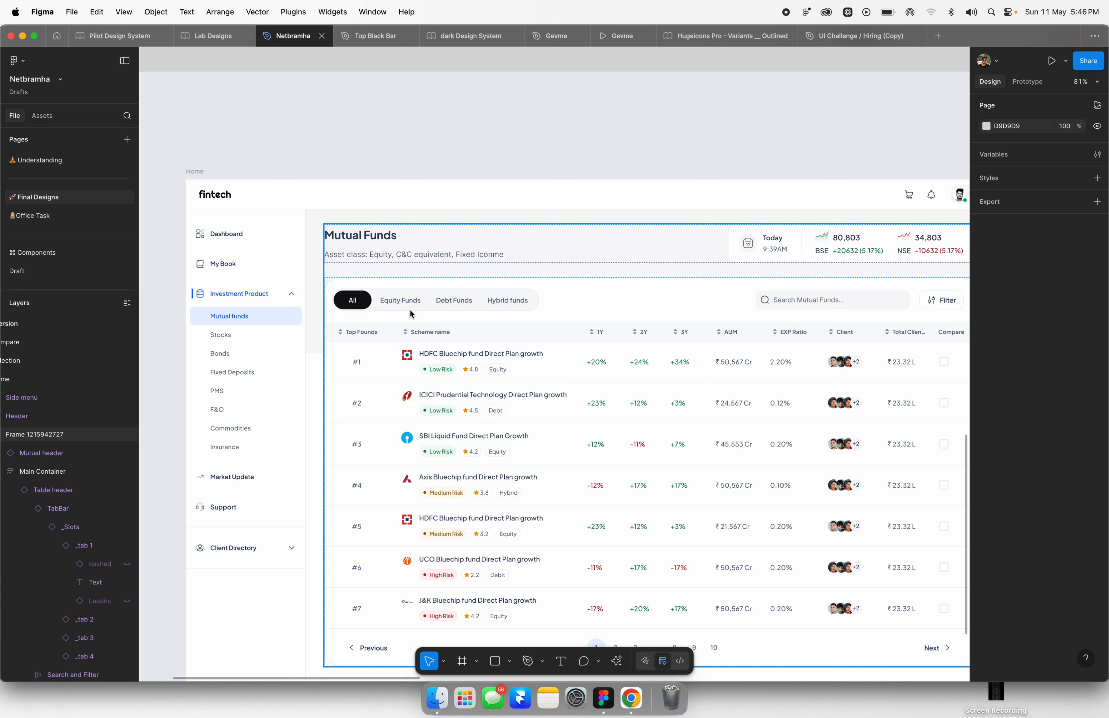
pyautogui.scroll(5, 410, 309)
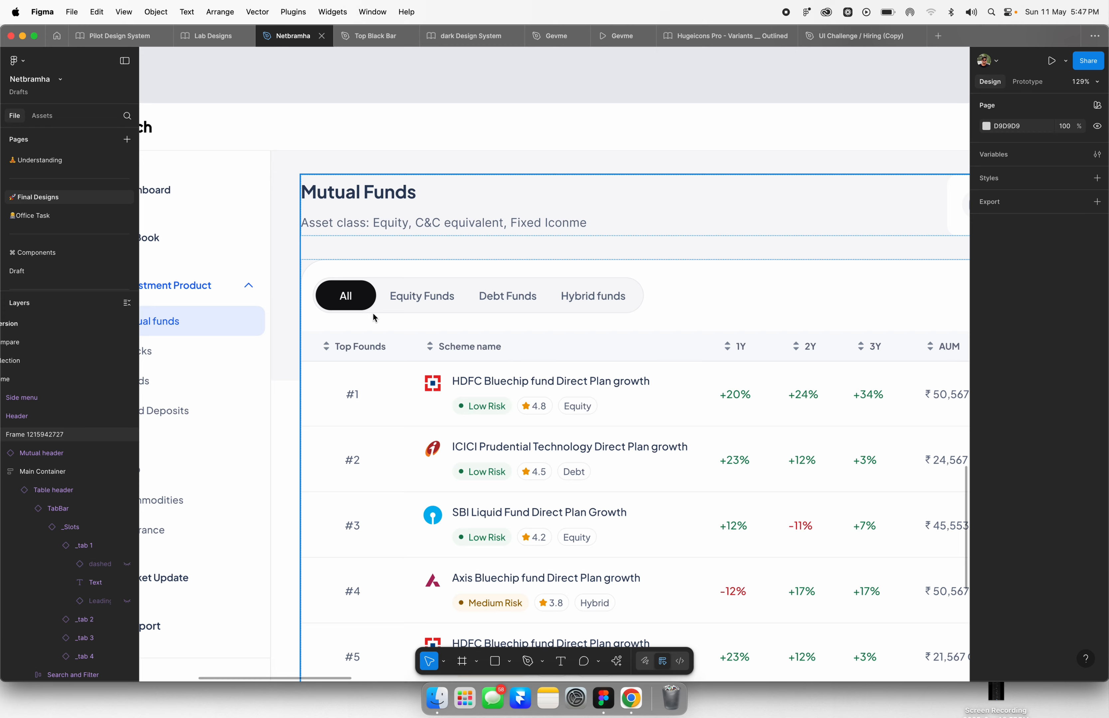
pyautogui.scroll(-5, 432, 321)
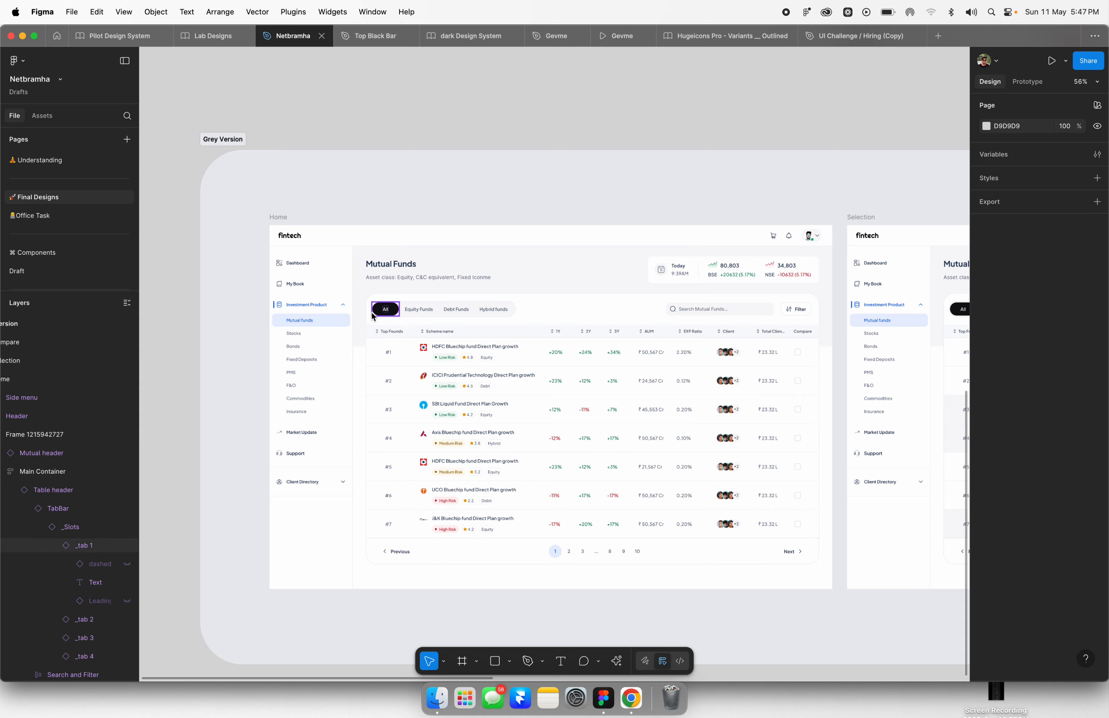
pyautogui.scroll(4, 686, 311)
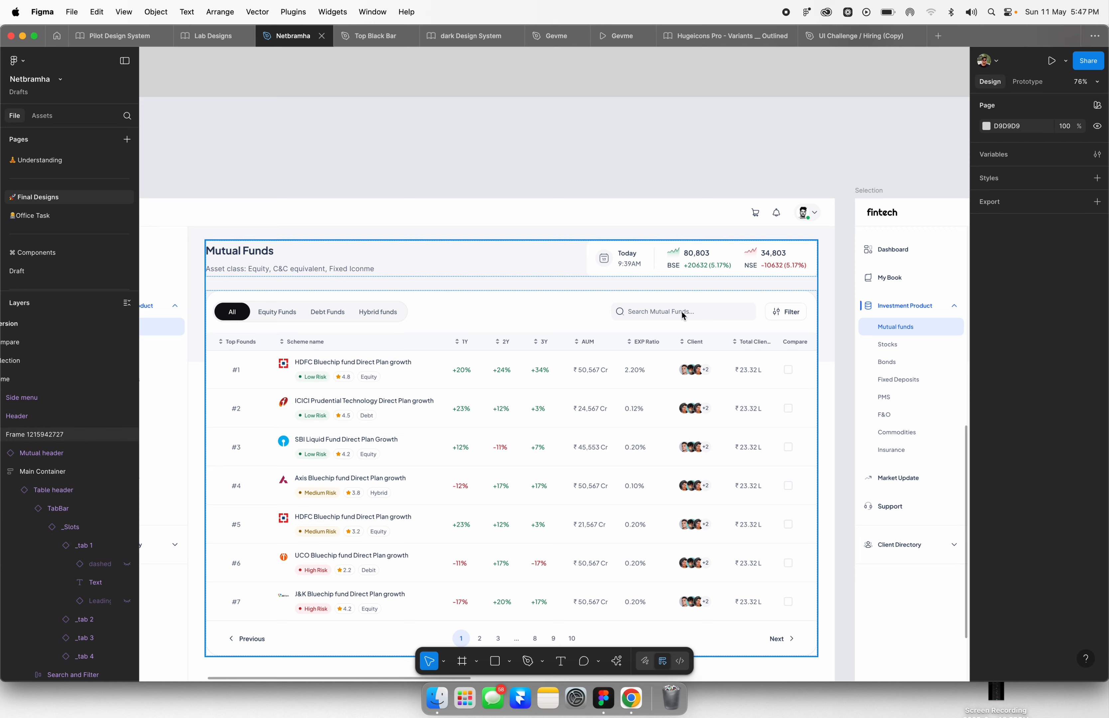
pyautogui.scroll(2, 793, 322)
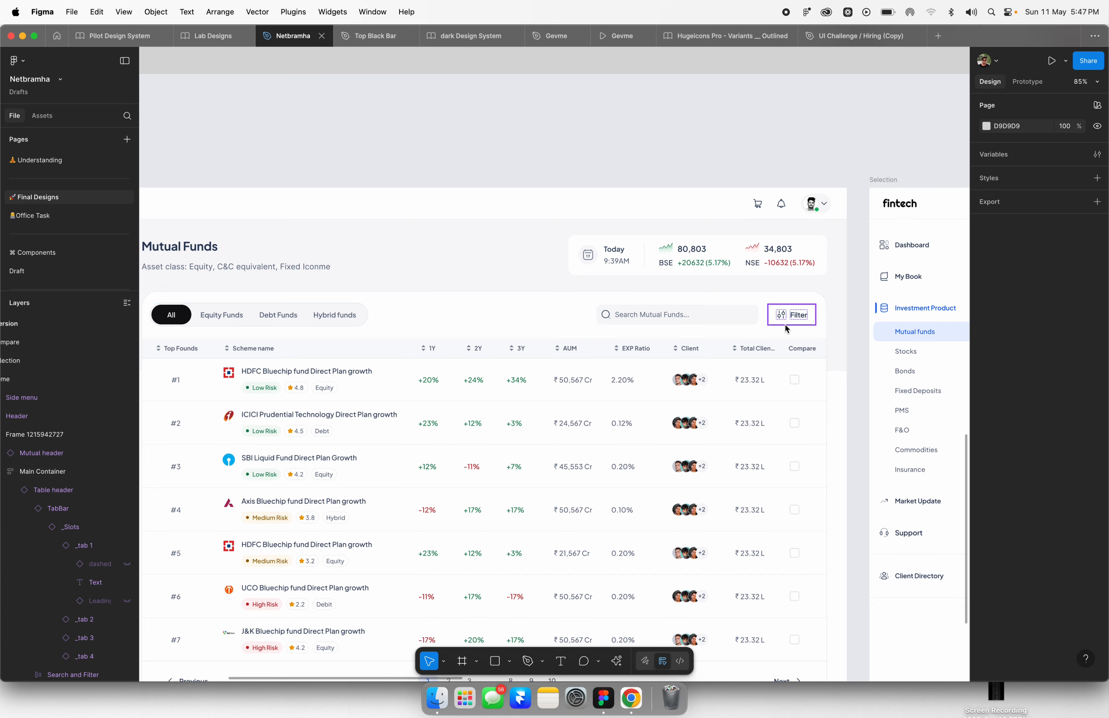
pyautogui.hscroll(-4, 288, 352)
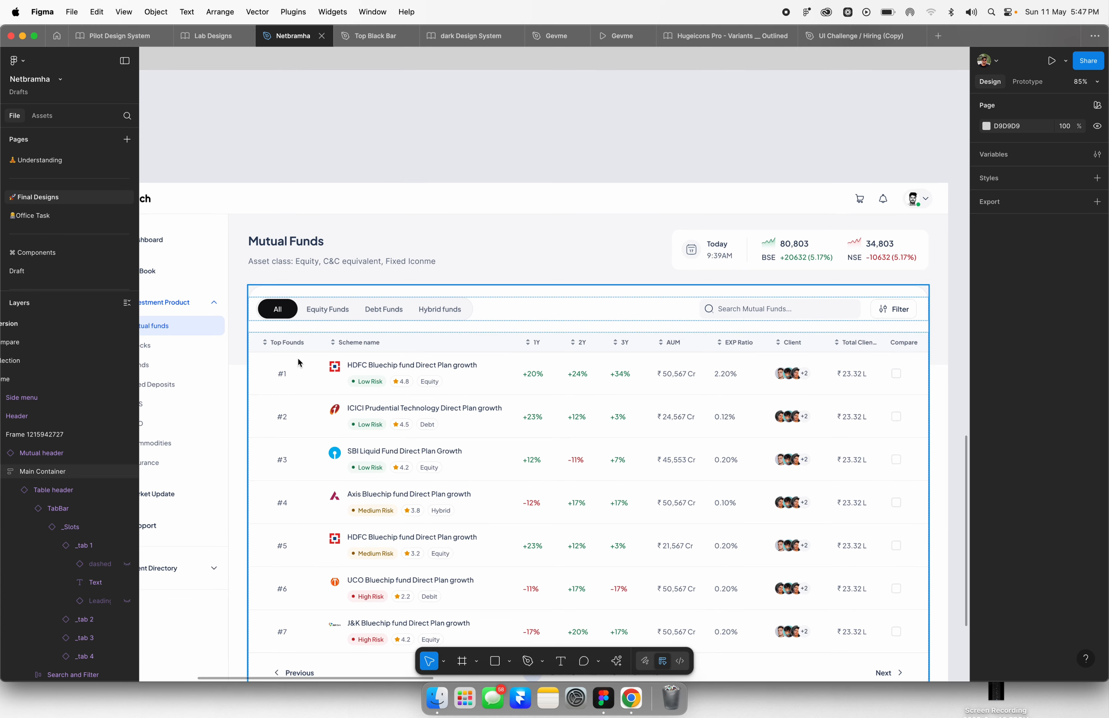
# - Examine the redesigned fund table's ranking column, sorting arrows, and the risk, rating and fund type tags under each scheme name
pyautogui.scroll(3, 291, 353)
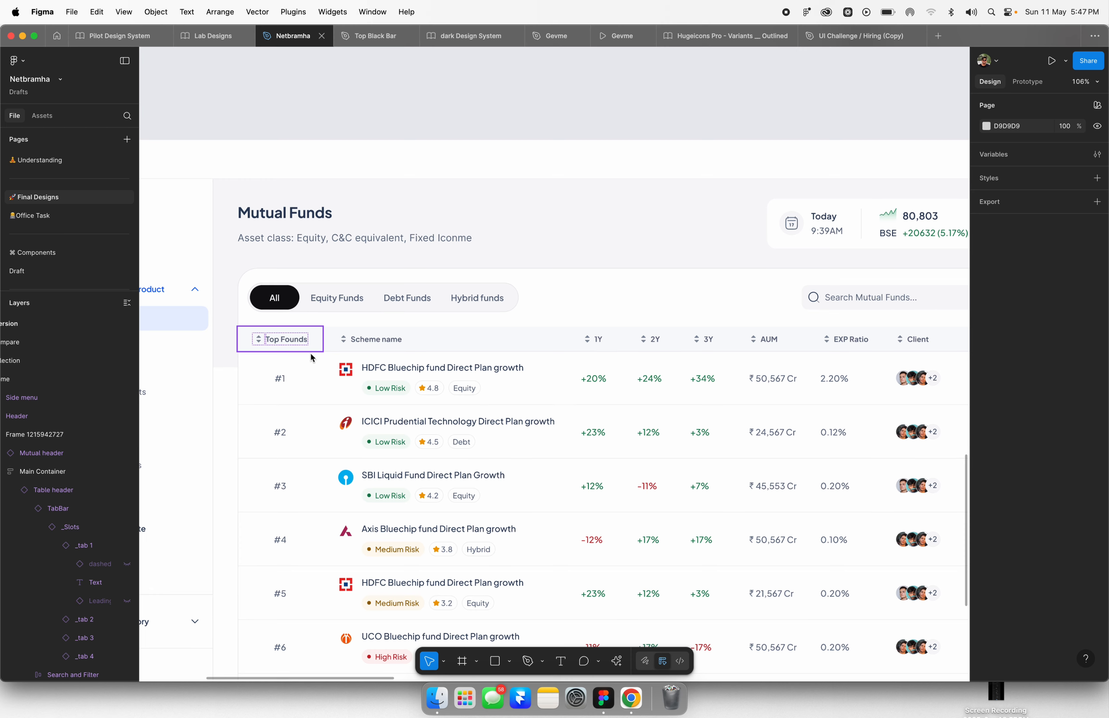
pyautogui.scroll(5, 242, 351)
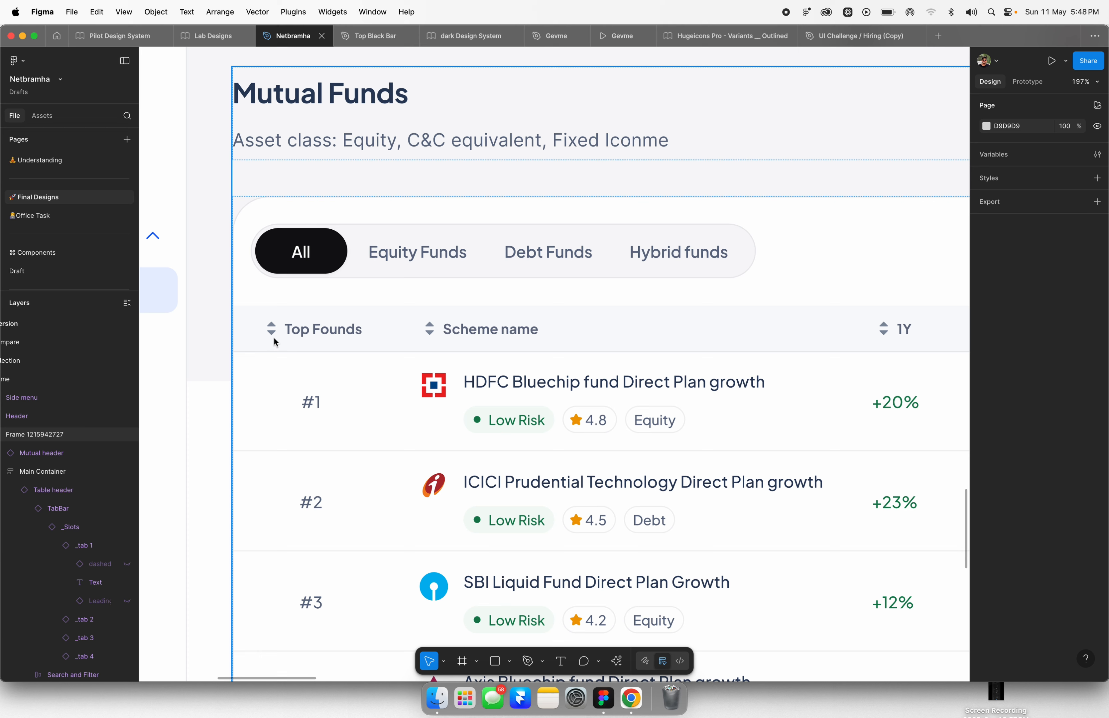
pyautogui.scroll(-5, 274, 338)
pyautogui.scroll(3, 468, 398)
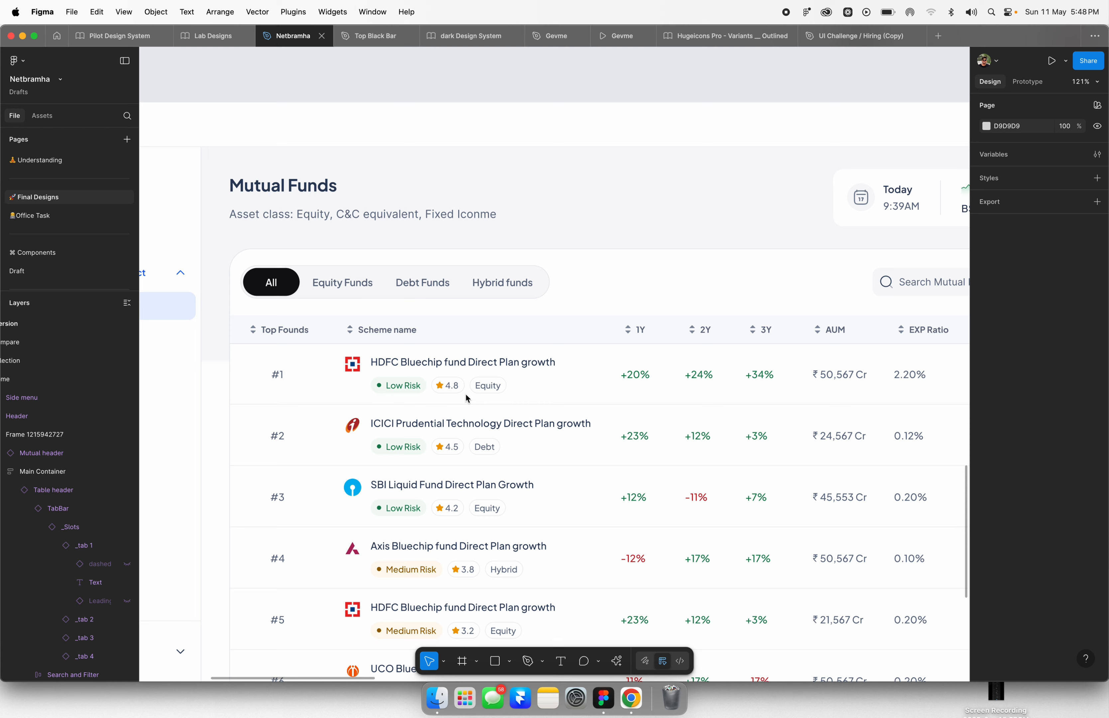
pyautogui.click(468, 399)
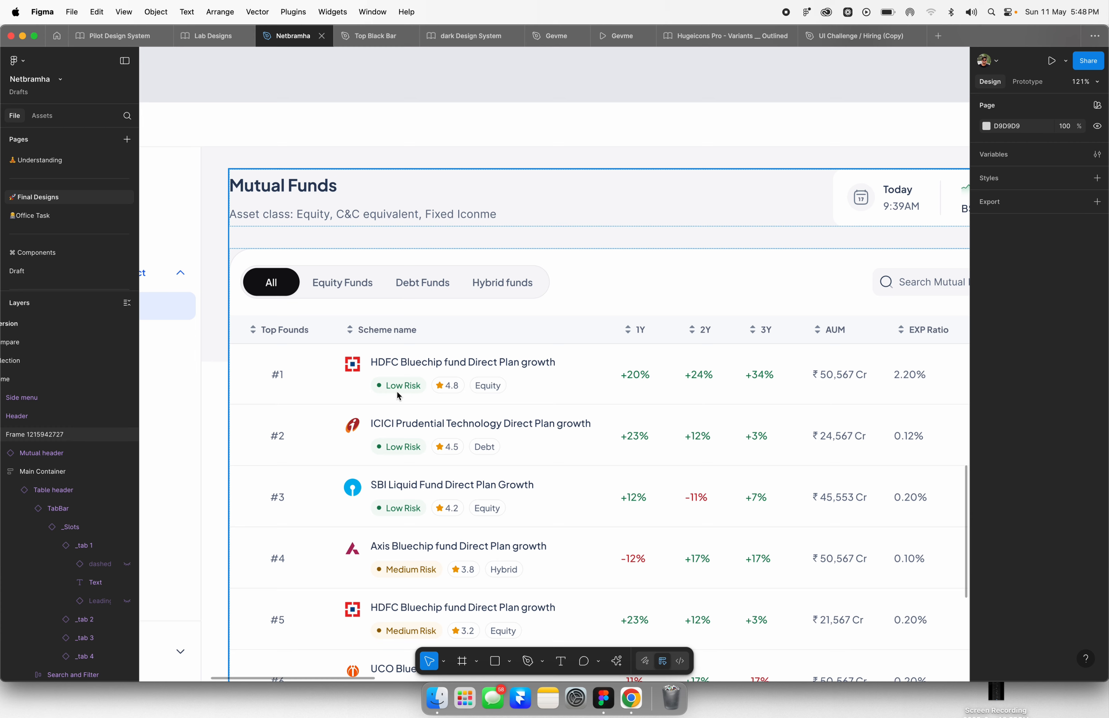
pyautogui.scroll(2, 444, 392)
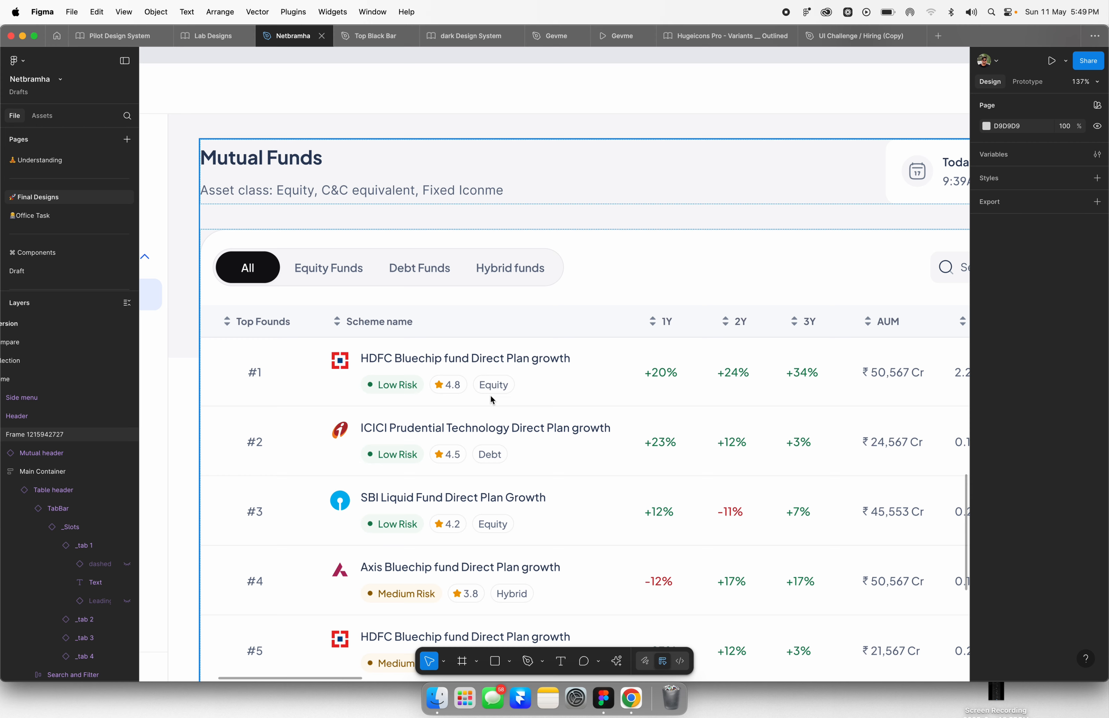
pyautogui.scroll(-5, 491, 395)
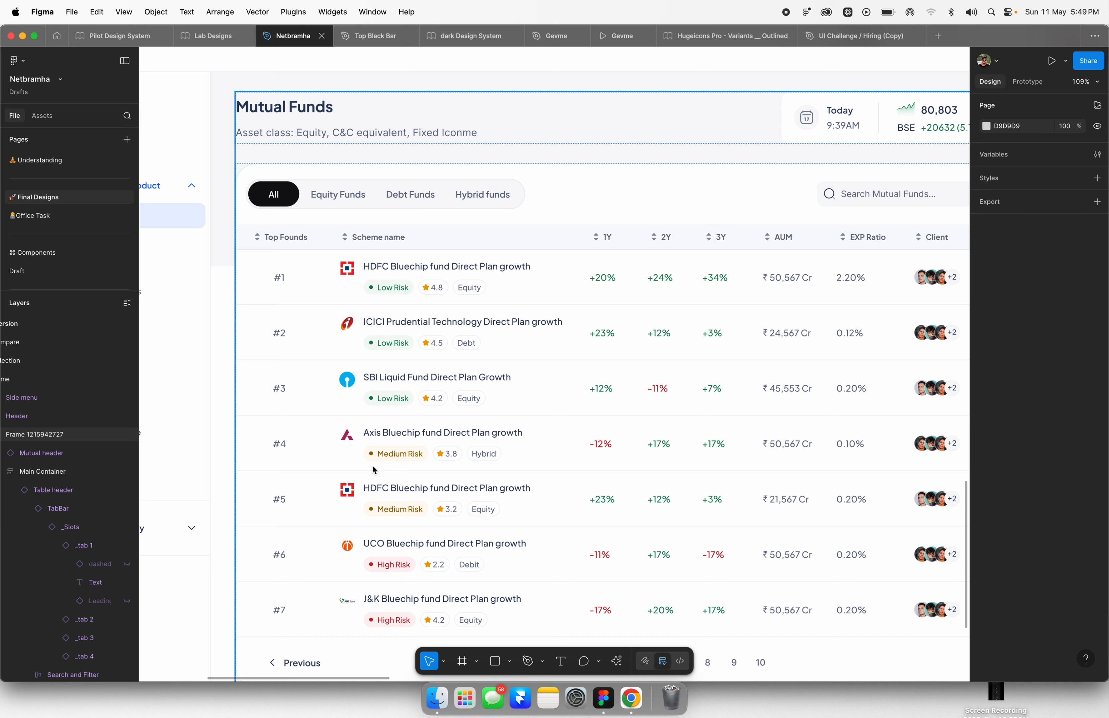
pyautogui.scroll(-1, 336, 476)
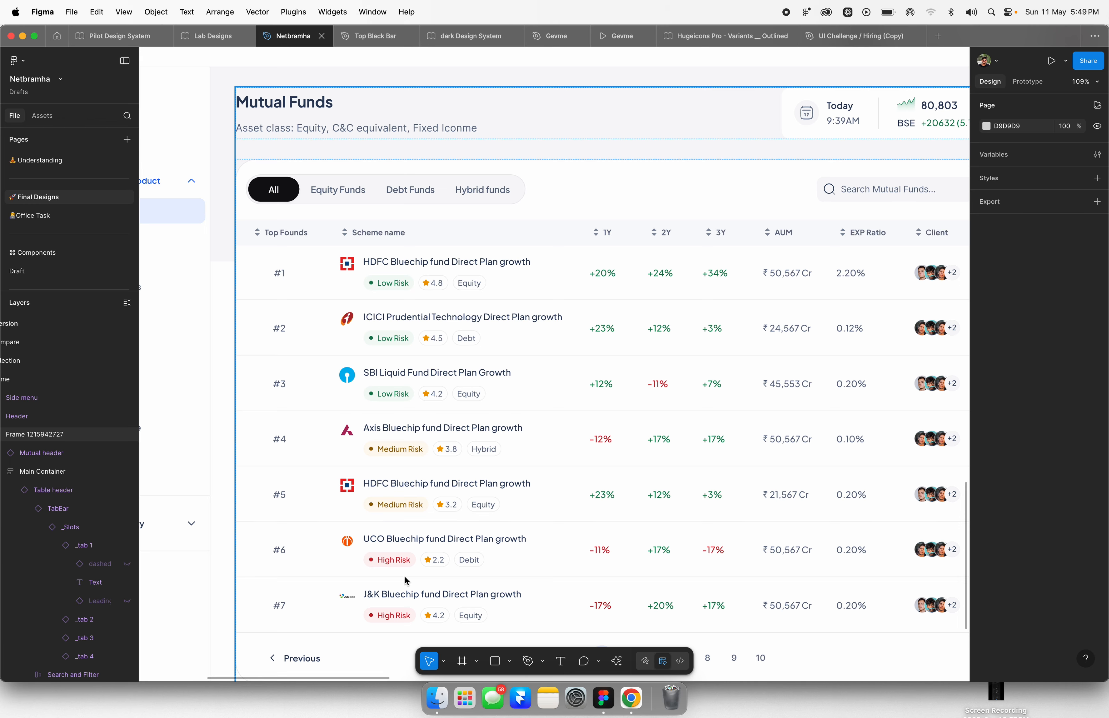
pyautogui.scroll(-6, 405, 576)
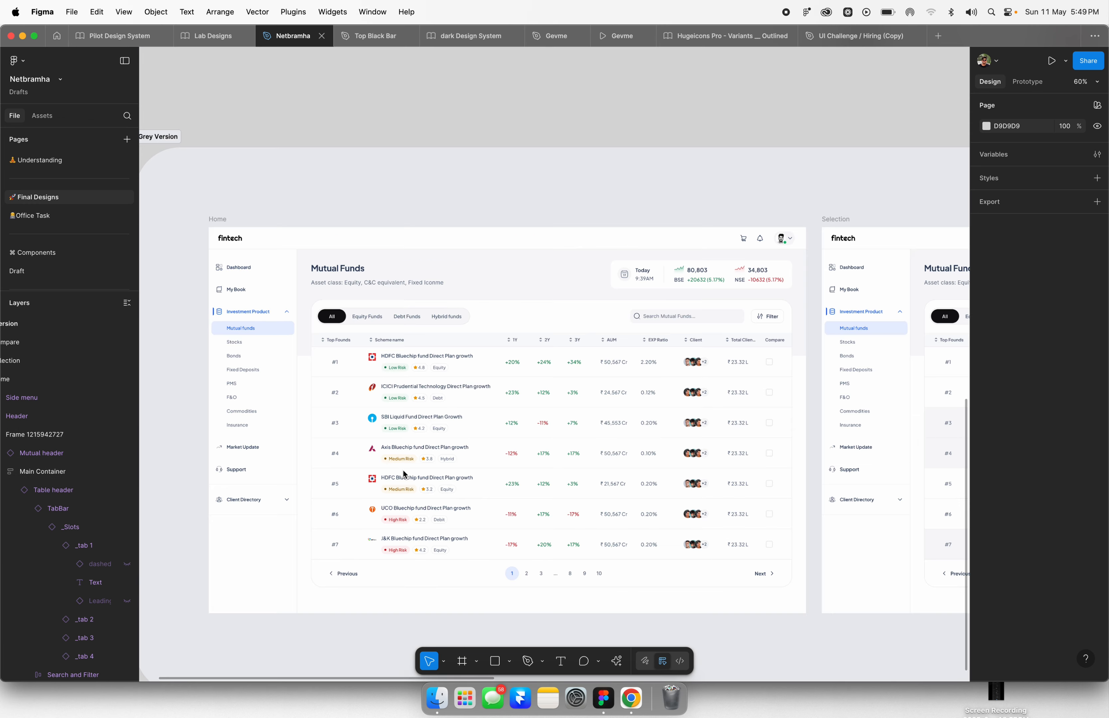
# - Examine the redesigned Home screen's side menu, from Dashboard and My Book through the expanded Investment Product submenu to Client Directory
pyautogui.scroll(3, 203, 350)
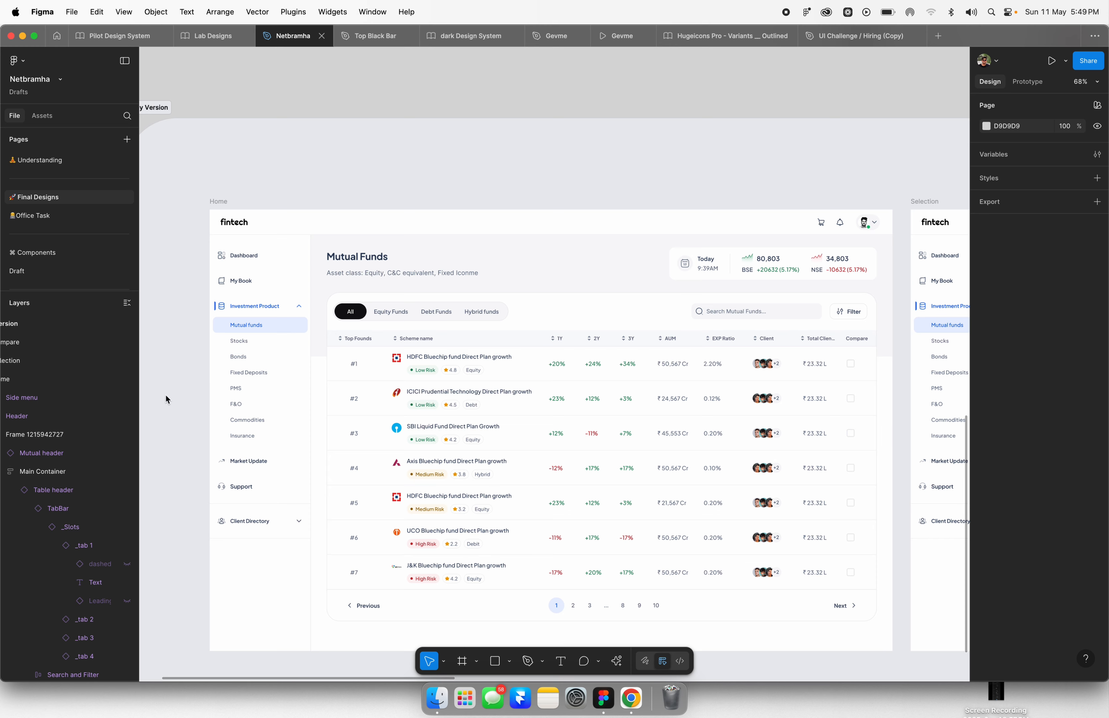
pyautogui.scroll(5, 193, 257)
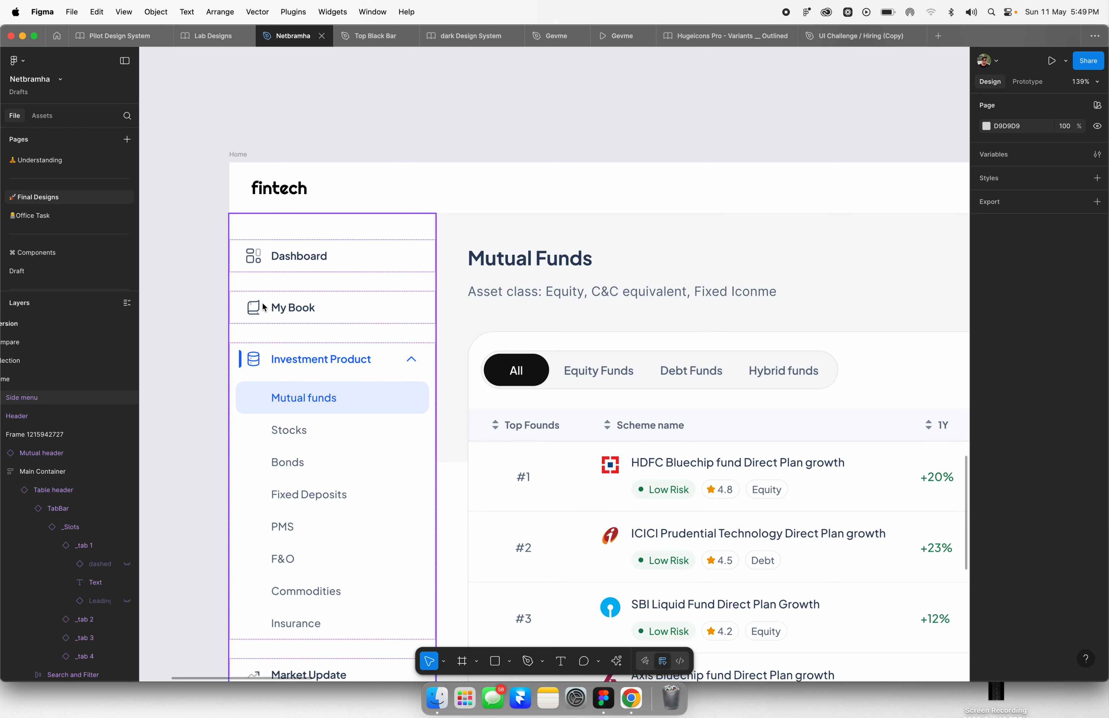
pyautogui.scroll(-1, 263, 303)
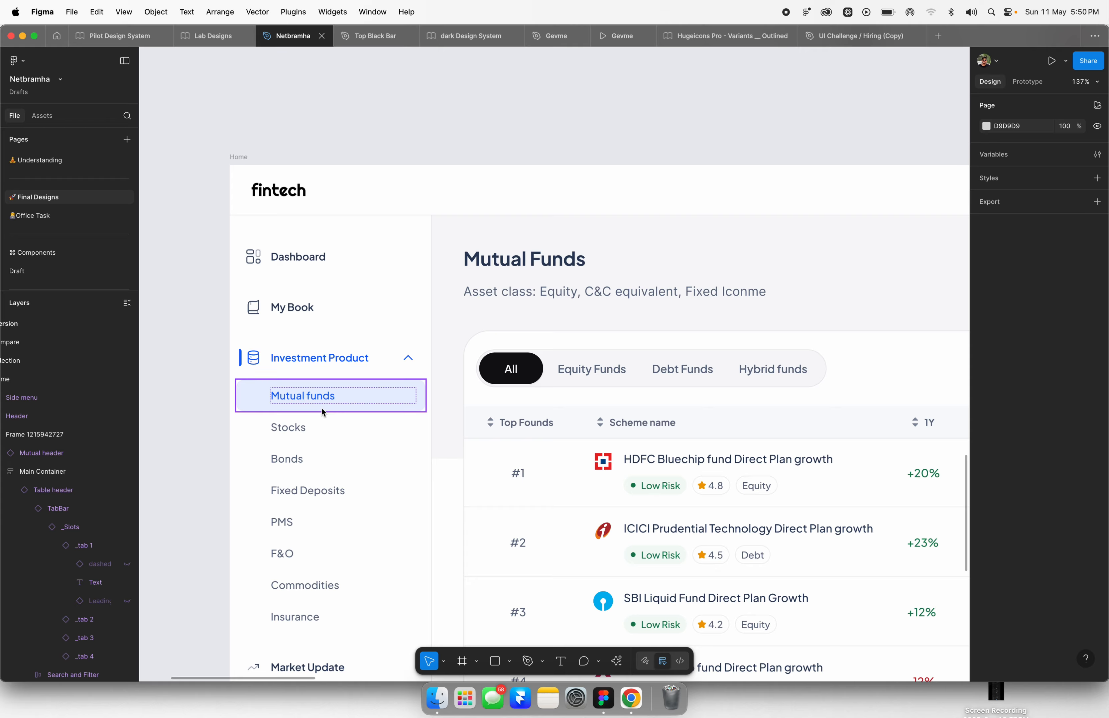
pyautogui.scroll(-5, 258, 303)
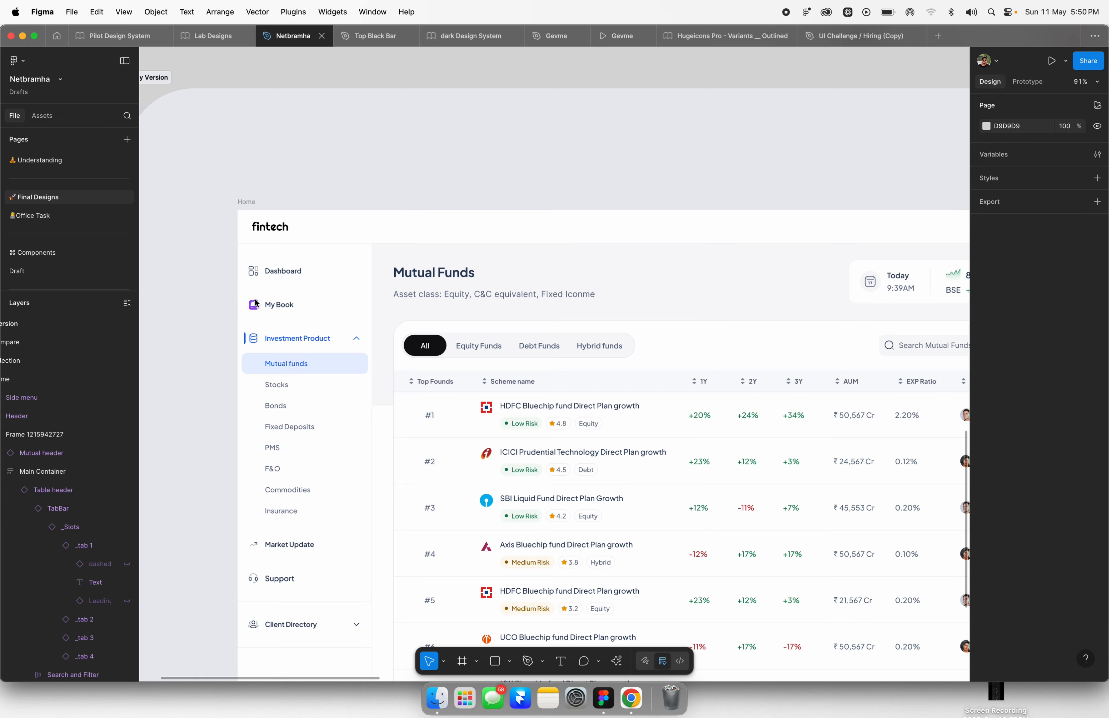
pyautogui.scroll(-5, 258, 303)
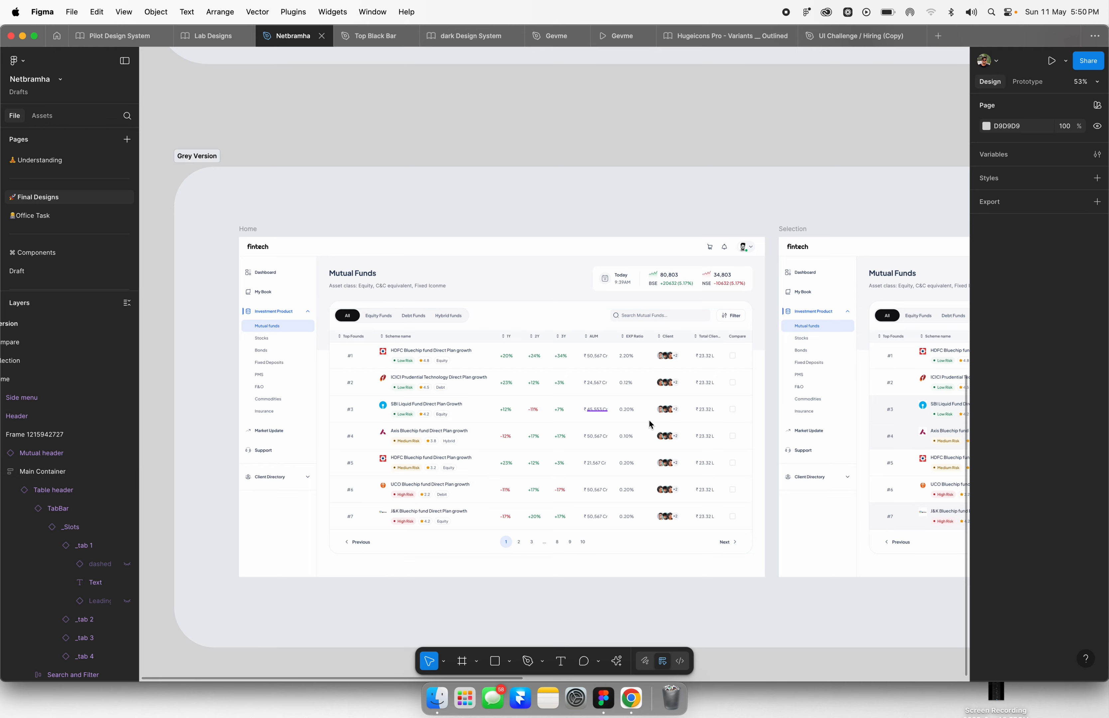
pyautogui.scroll(1, 775, 431)
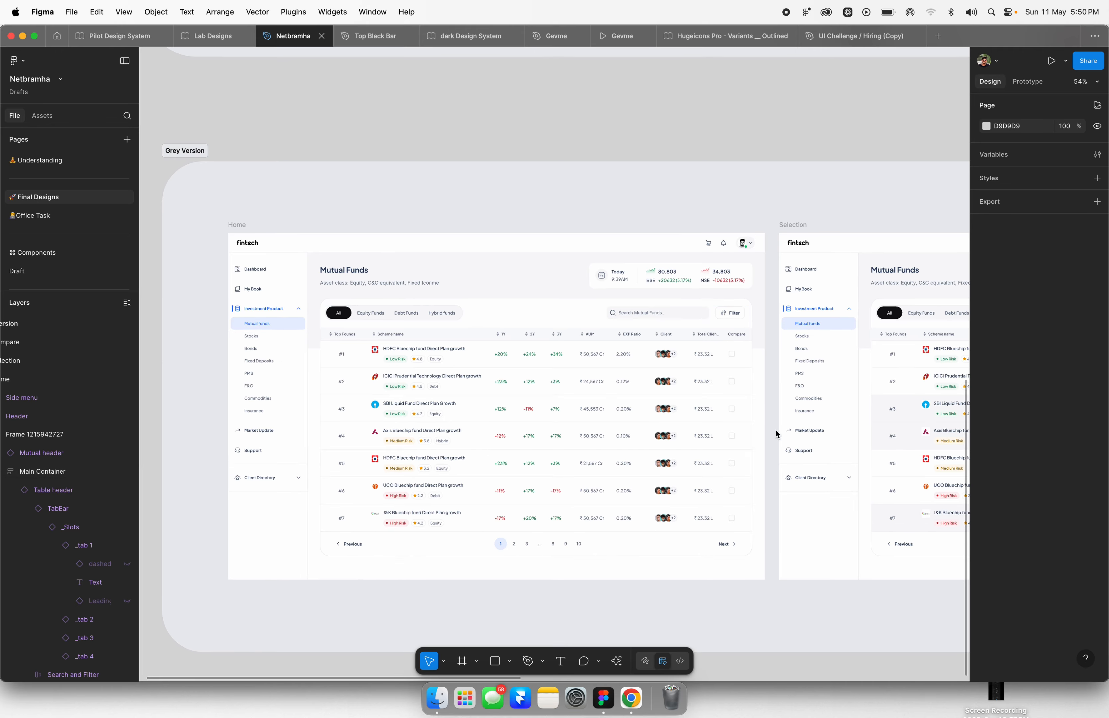
# - Examine the Grey Version's Selection screen, including the ticked Compare checkboxes, highlighted fund rows and floating bar with Clear and Compare
pyautogui.scroll(-8, 335, 357)
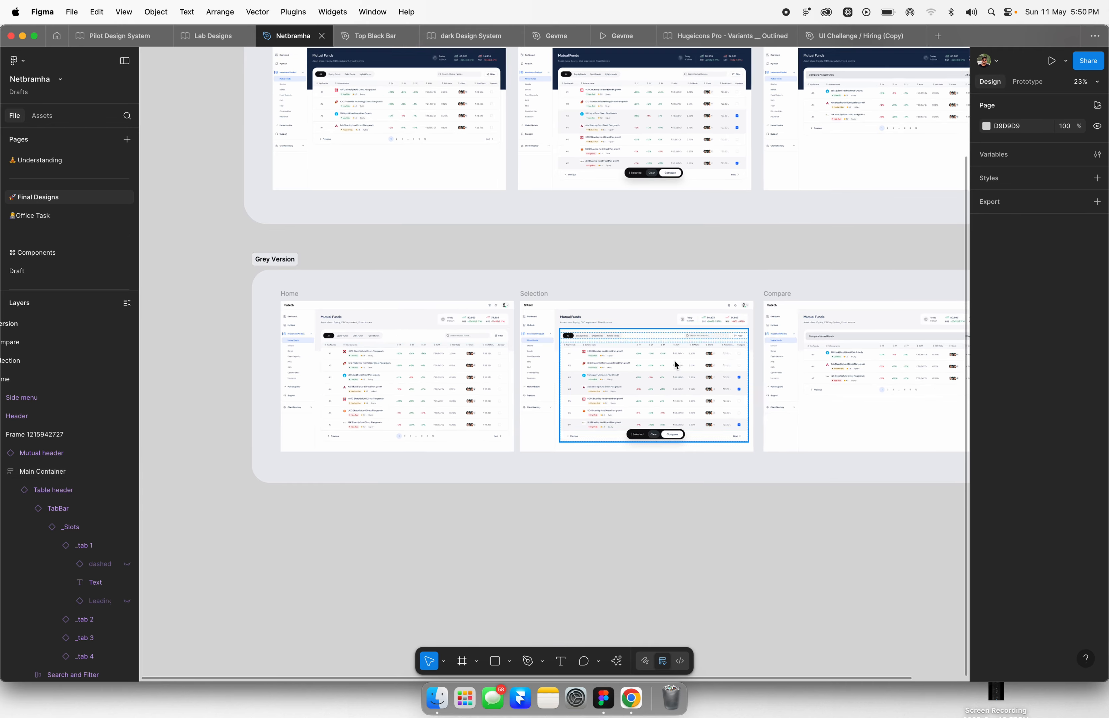
pyautogui.scroll(7, 685, 369)
pyautogui.scroll(6, 651, 428)
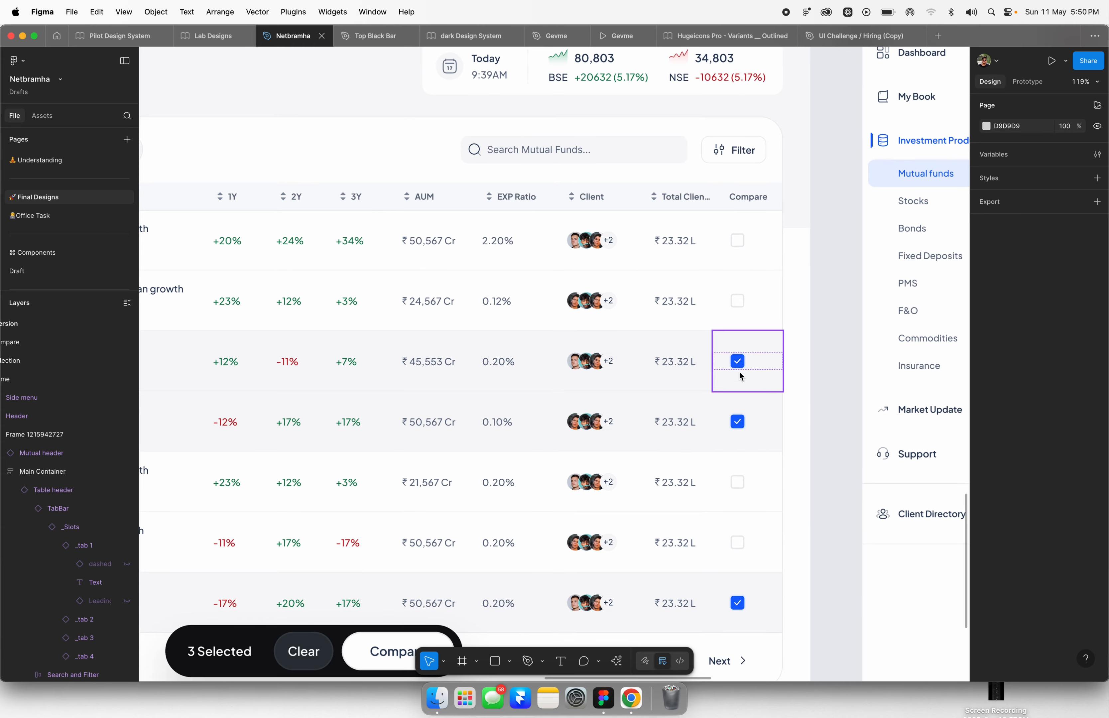
pyautogui.scroll(-4, 747, 367)
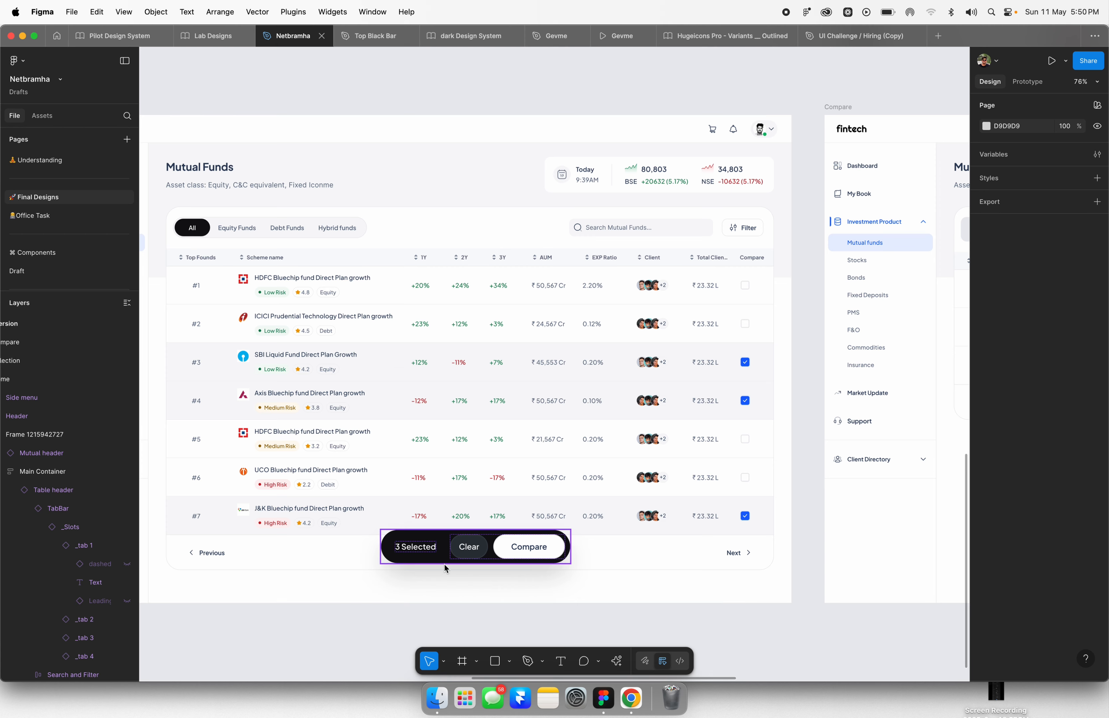
pyautogui.click(416, 558)
pyautogui.click(453, 557)
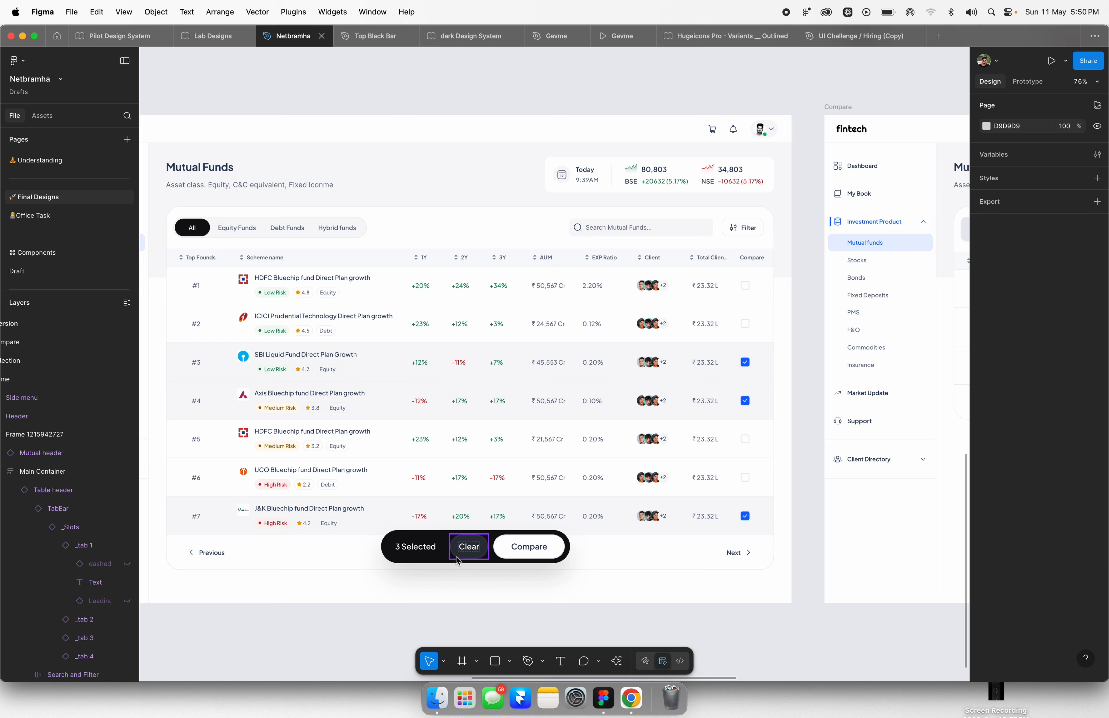
pyautogui.click(517, 560)
# - Examine the Compare screen's list of selected funds and its Compare Mutual Funds bar with the close control
pyautogui.scroll(-6, 395, 547)
pyautogui.scroll(5, 755, 479)
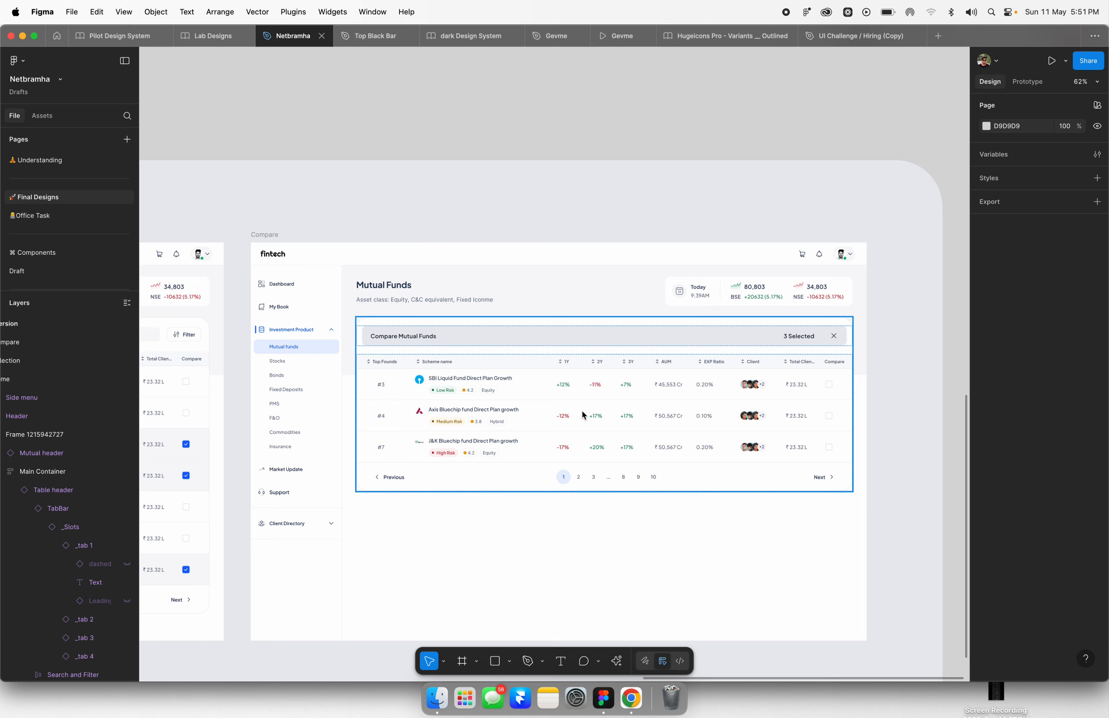
pyautogui.scroll(3, 564, 404)
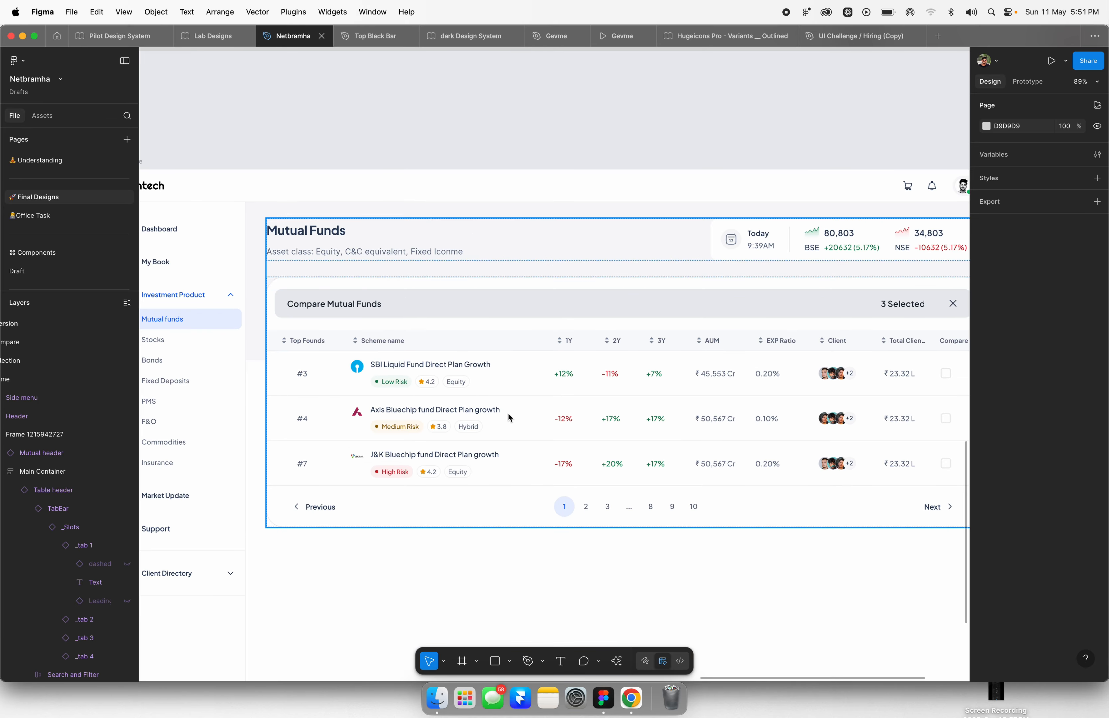
pyautogui.scroll(-1, 508, 413)
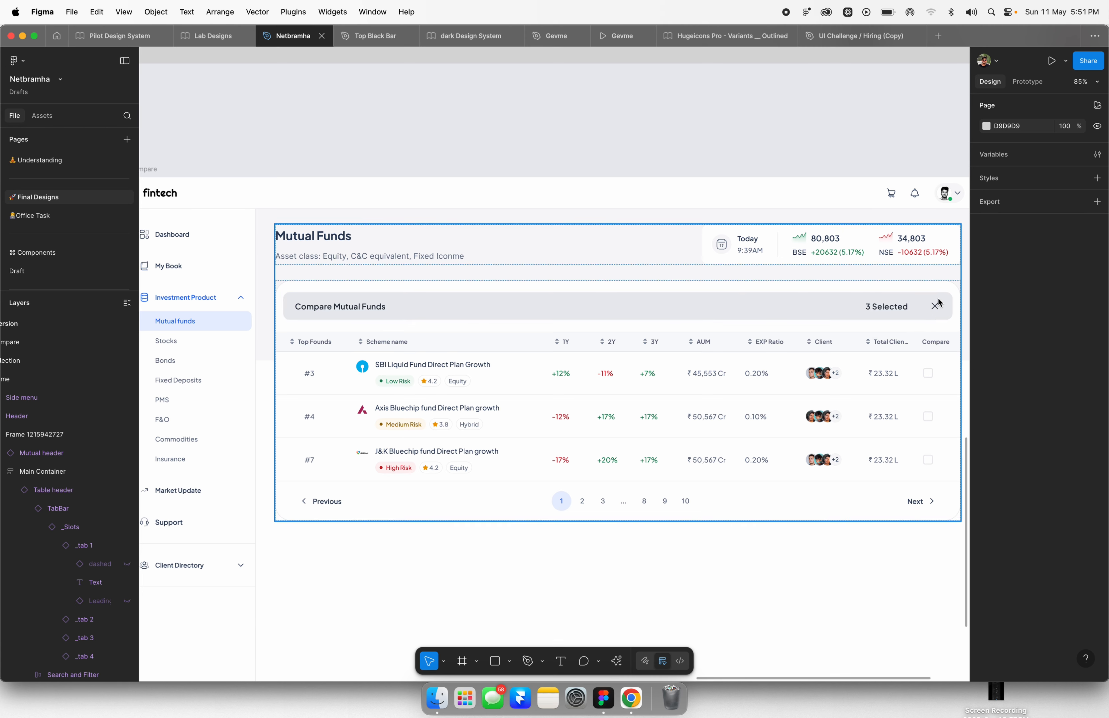
pyautogui.scroll(-5, 935, 313)
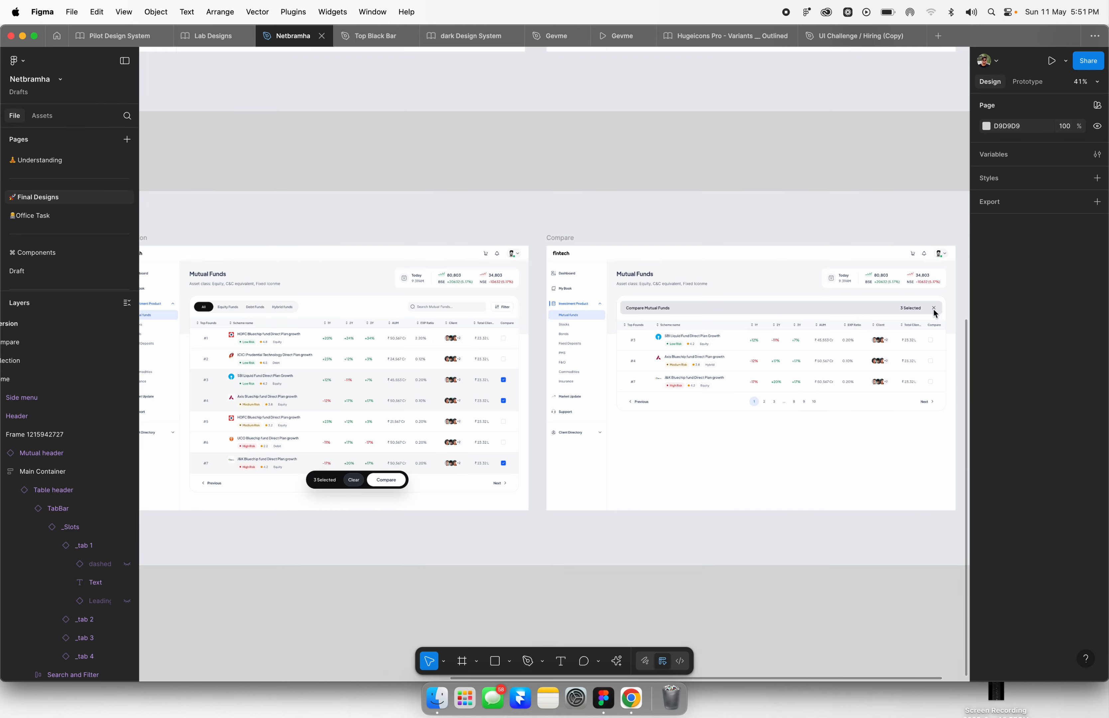
pyautogui.scroll(-5, 936, 313)
pyautogui.scroll(8, 456, 324)
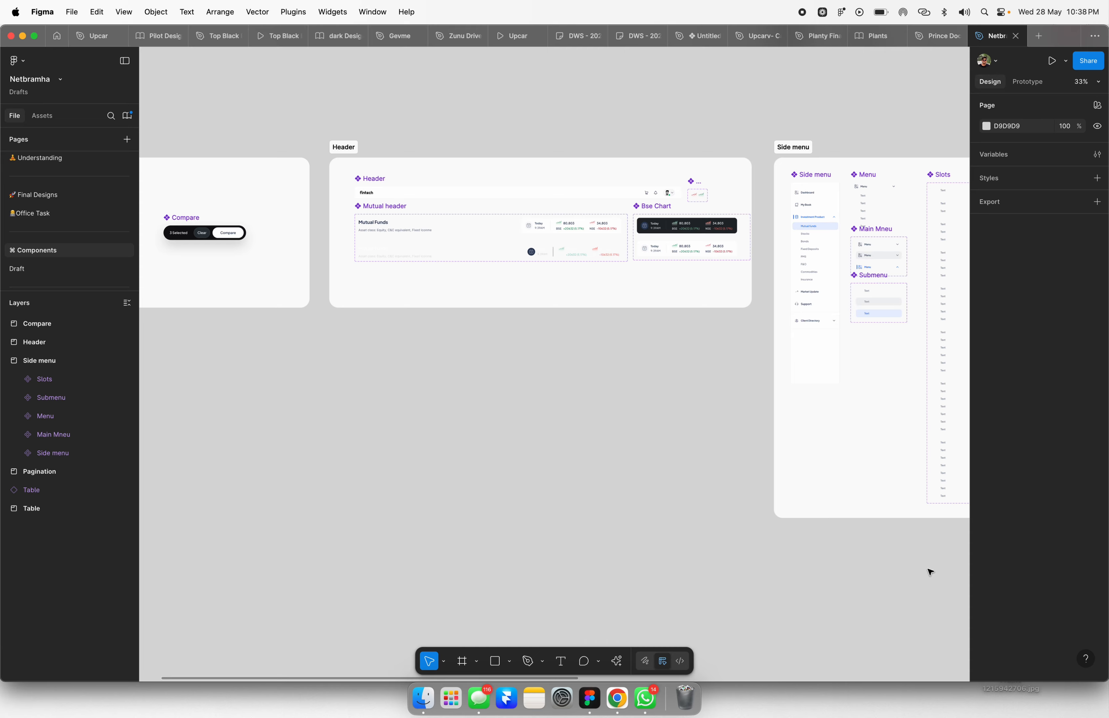
# - Place an instance of the Side menu component on the empty canvas below the Header section of the Components page
pyautogui.scroll(2, 815, 213)
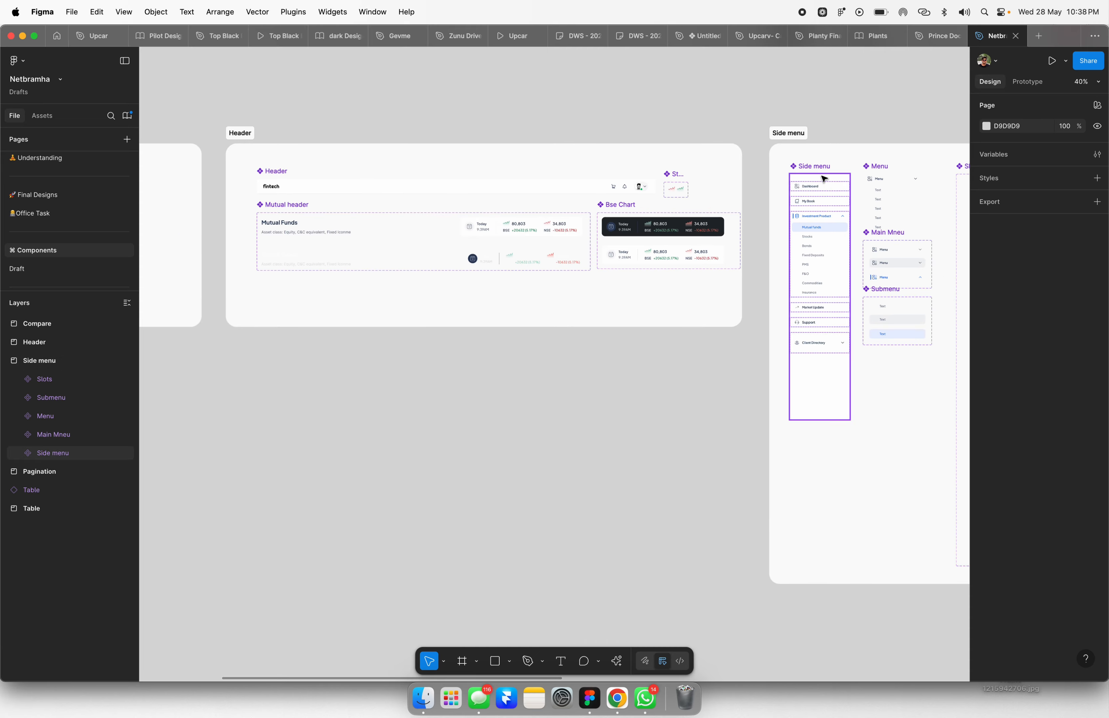
pyautogui.moveTo(820, 172); pyautogui.dragTo(557, 390)
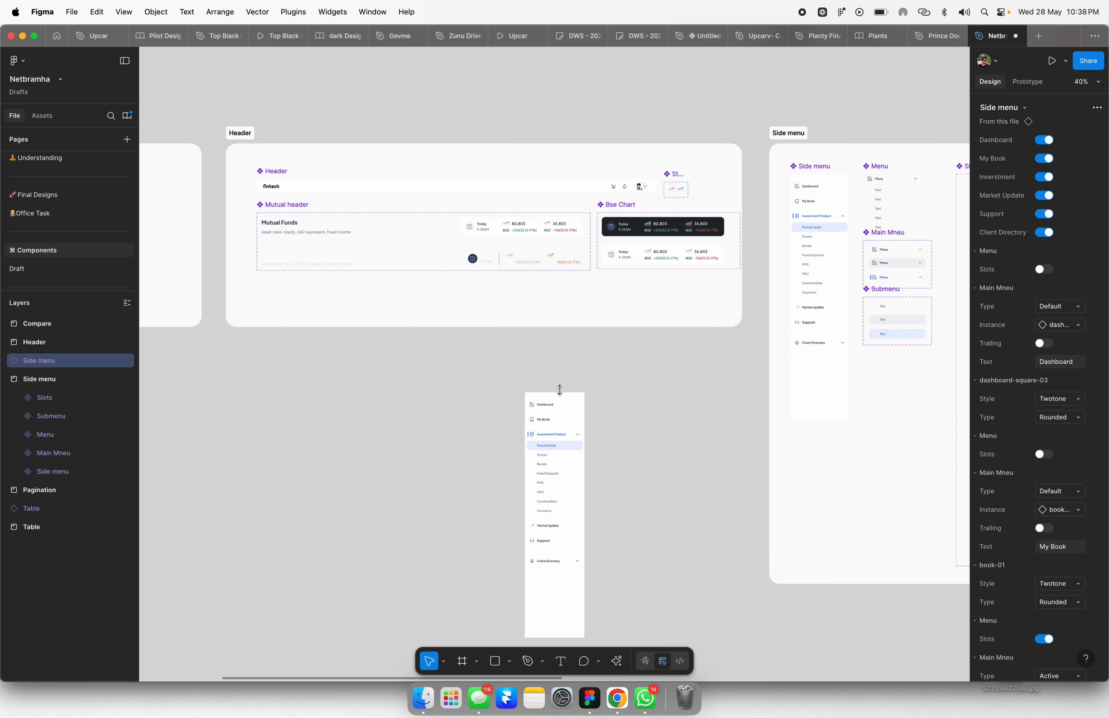
pyautogui.scroll(-3, 559, 389)
pyautogui.scroll(2, 563, 299)
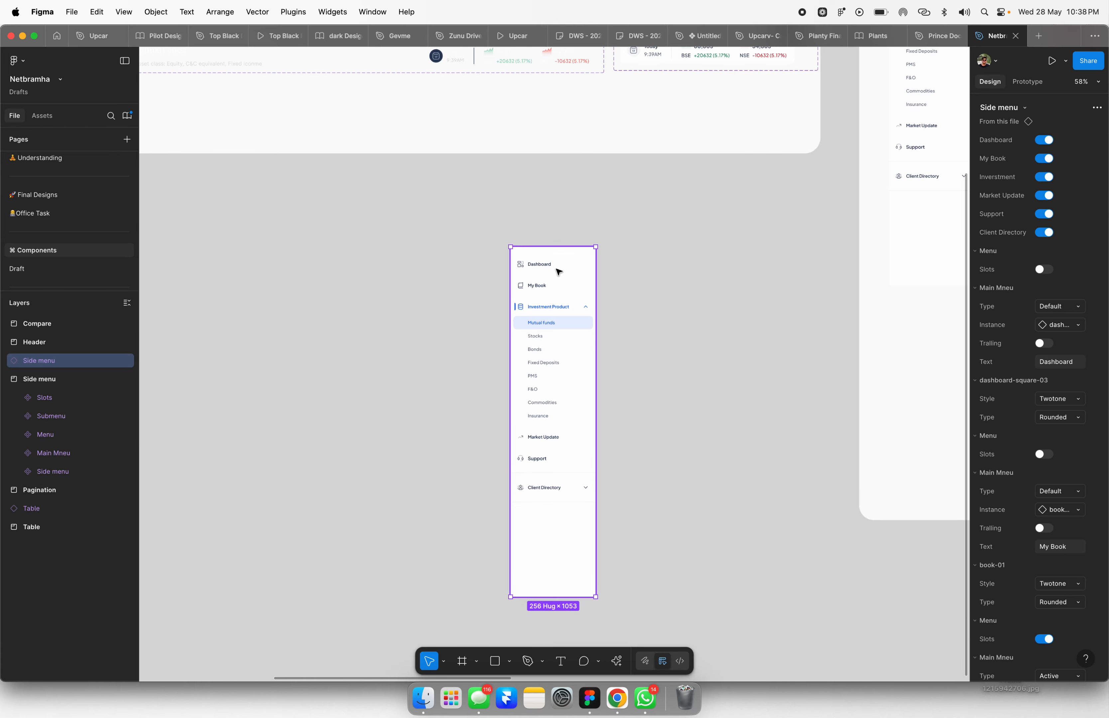
pyautogui.scroll(1, 560, 272)
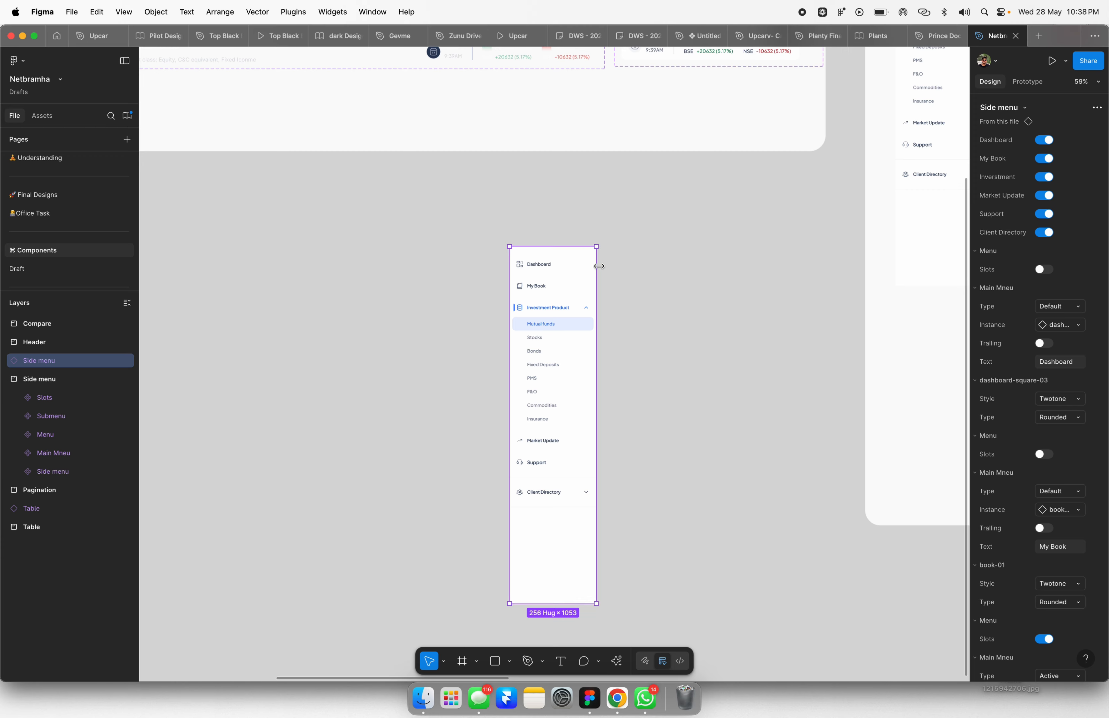
# - Set the Dashboard menu item's type to Active in the new Side menu instance
pyautogui.click(1065, 310)
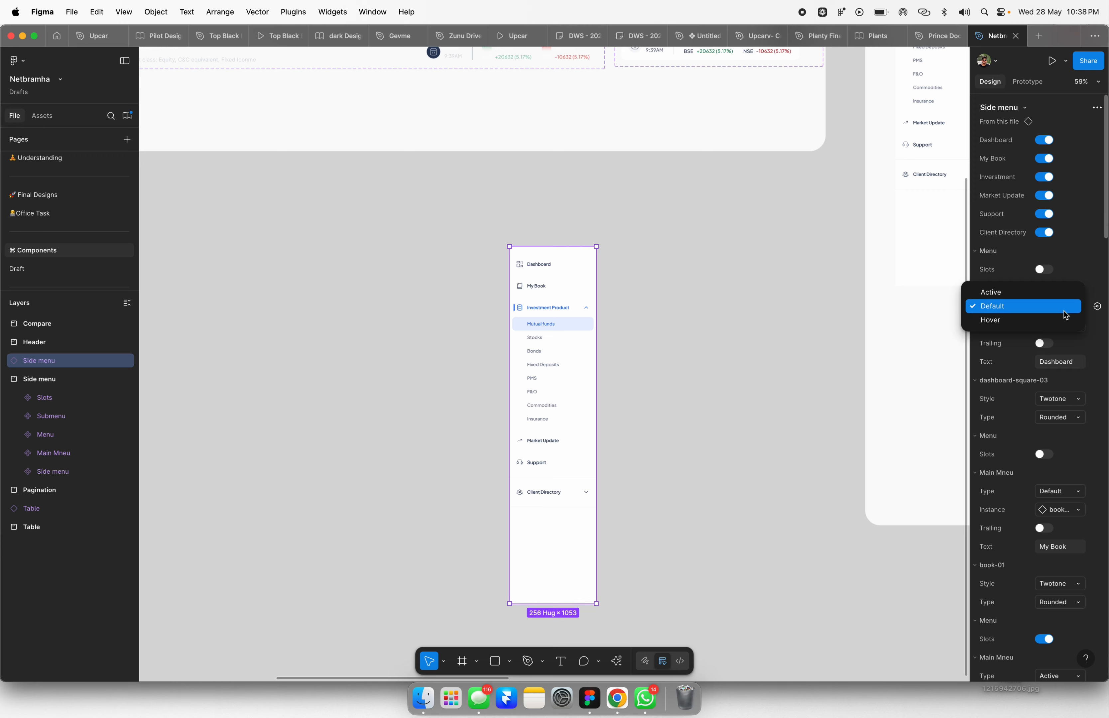
pyautogui.click(1021, 295)
pyautogui.scroll(5, 490, 270)
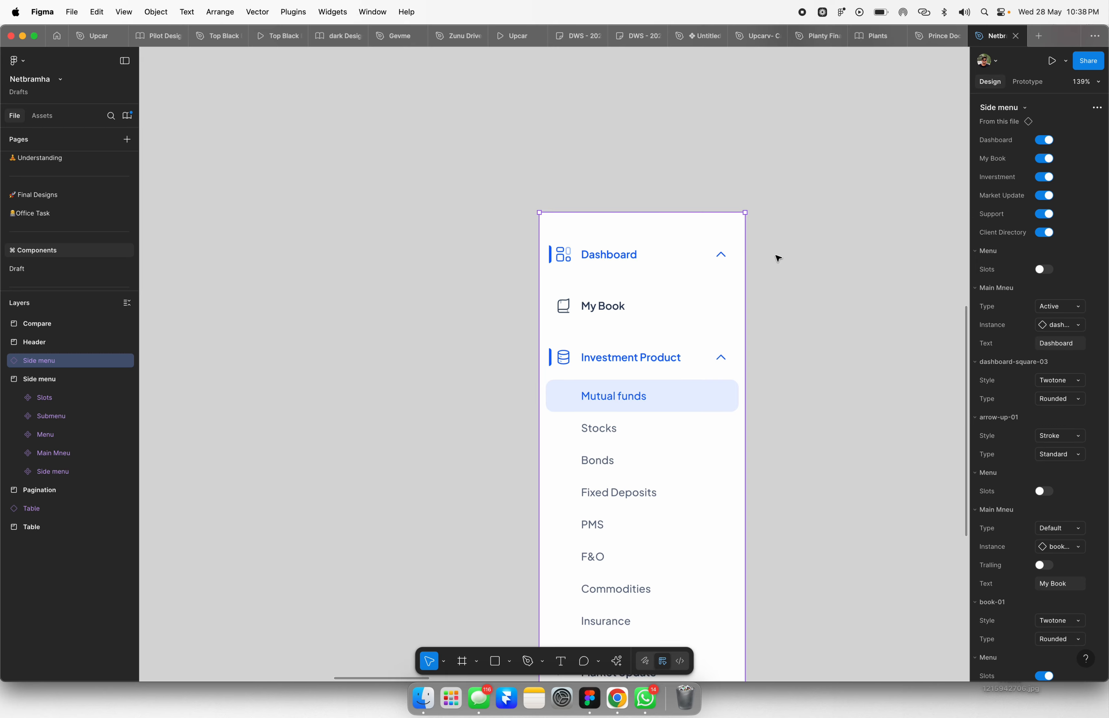
pyautogui.scroll(1, 778, 258)
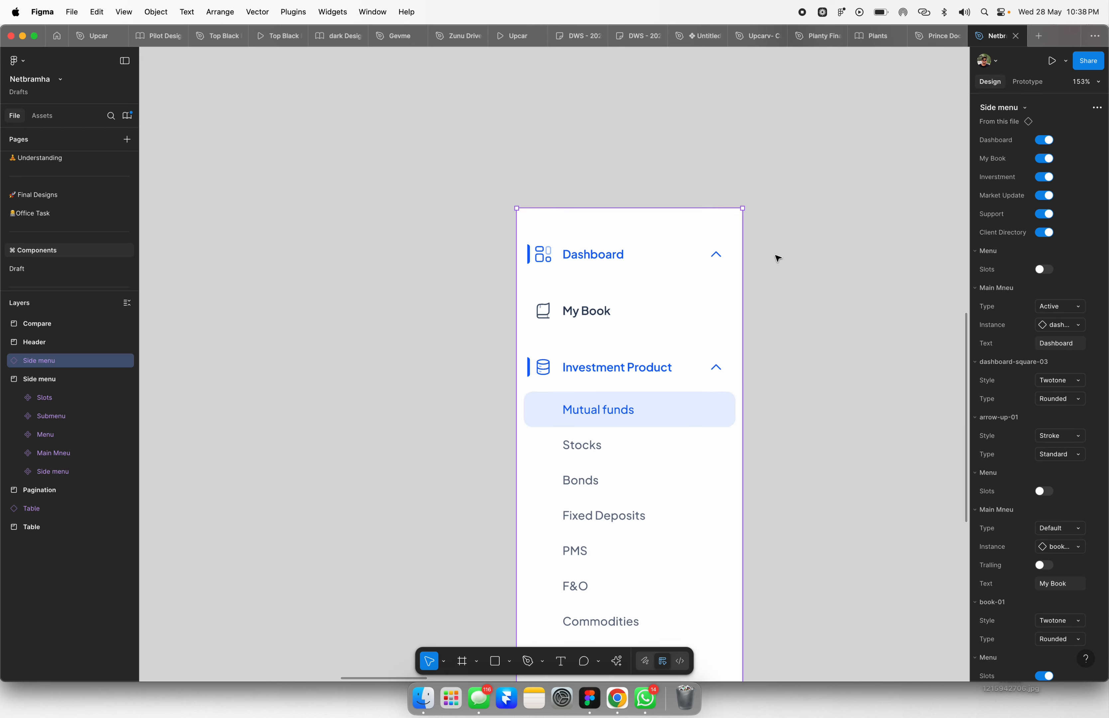
pyautogui.scroll(2, 777, 256)
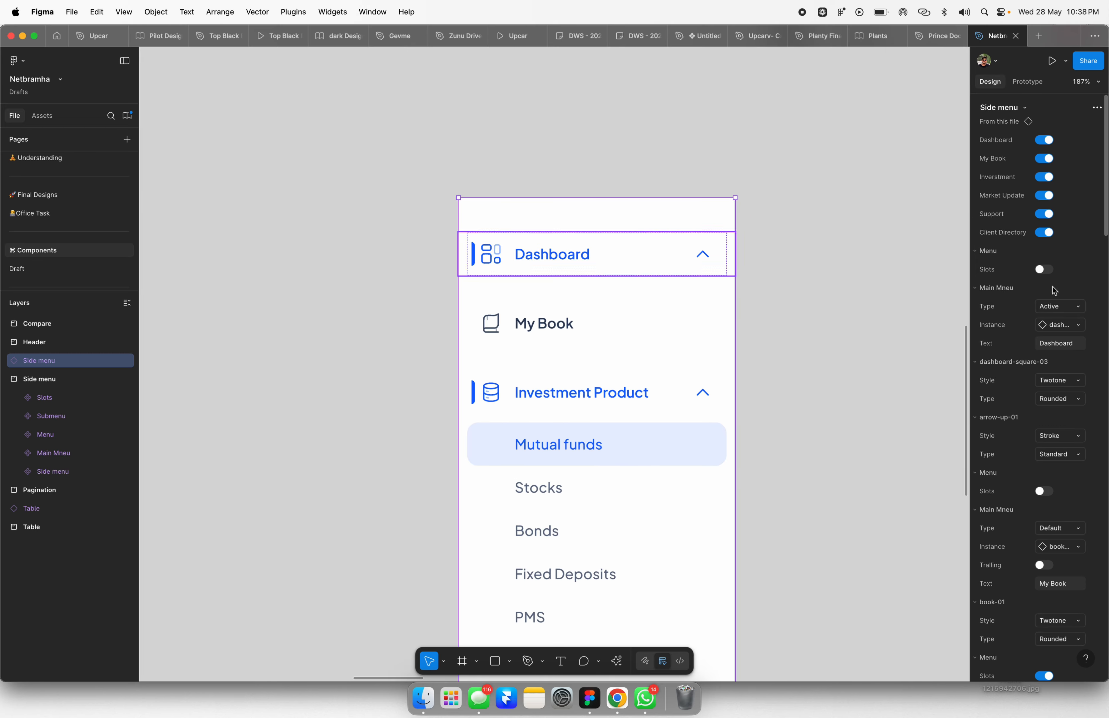
# - Try the Hover type on the Dashboard menu item and return the item to Default
pyautogui.click(1056, 310)
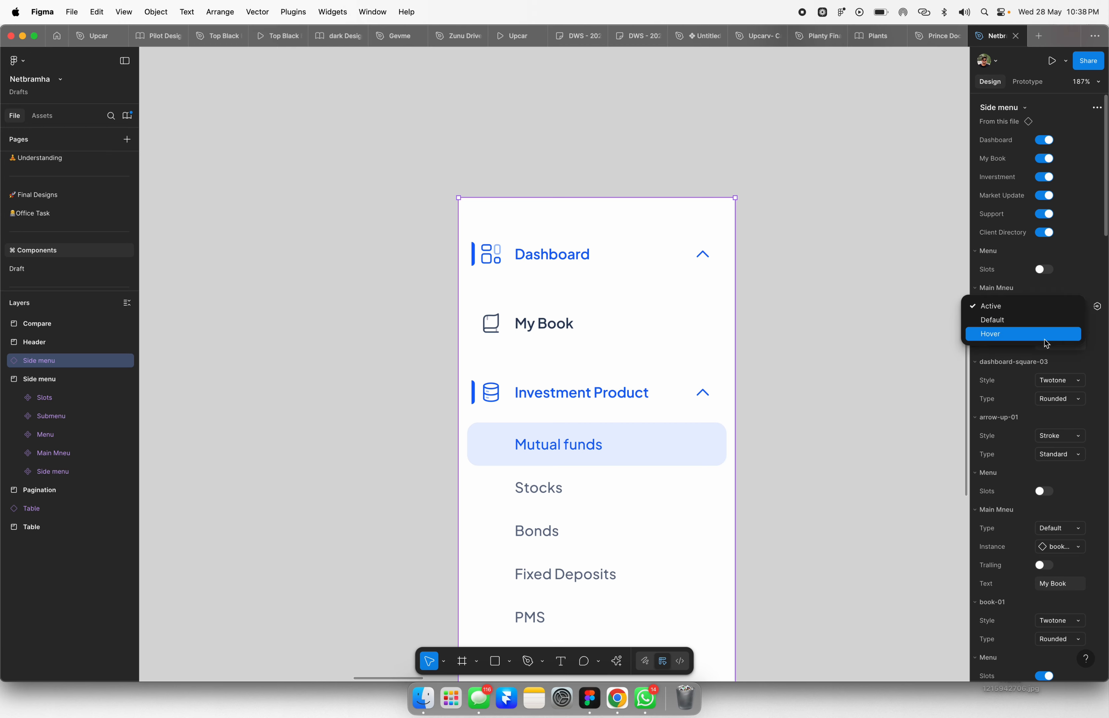
pyautogui.click(1046, 343)
pyautogui.click(1062, 309)
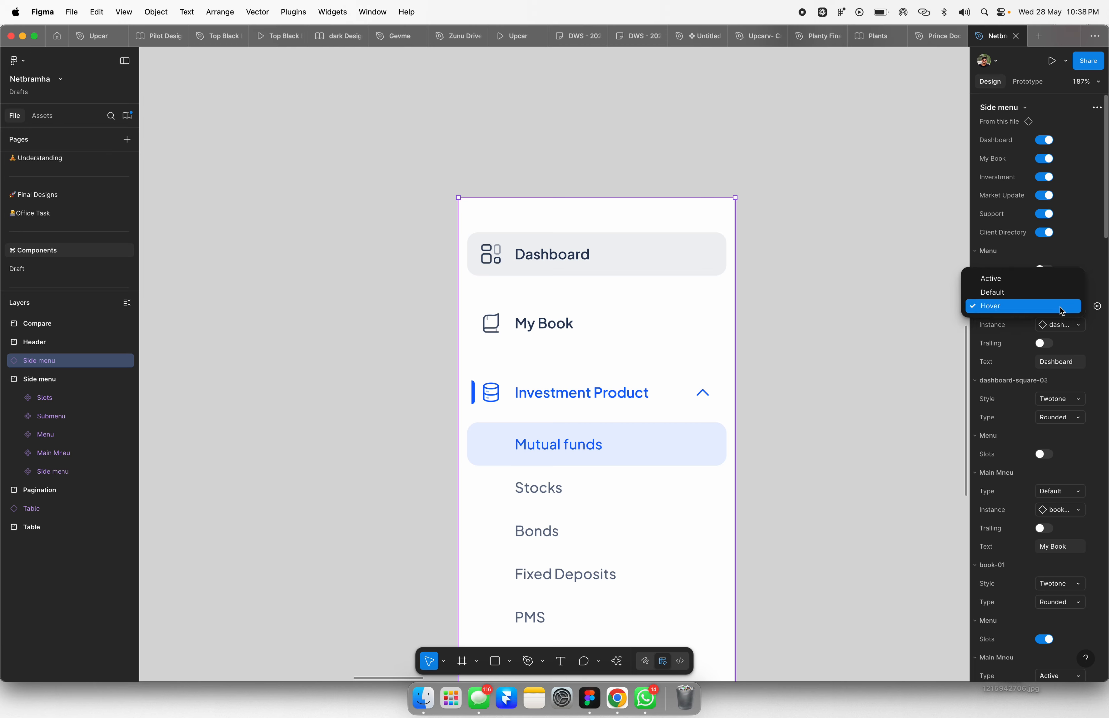
pyautogui.click(1050, 294)
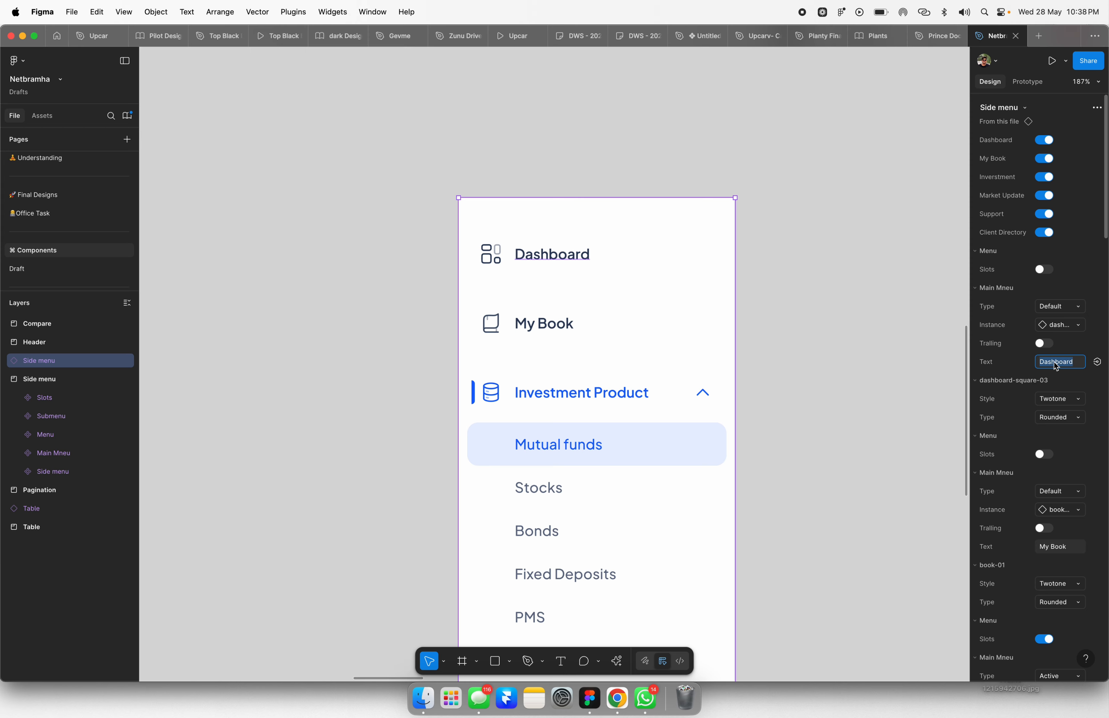
# - Rename the Dashboard menu item to a person's first name followed by "Menu", and correct the name's second letter to lowercase
pyautogui.write('RItesh Menu')
pyautogui.press('Return')
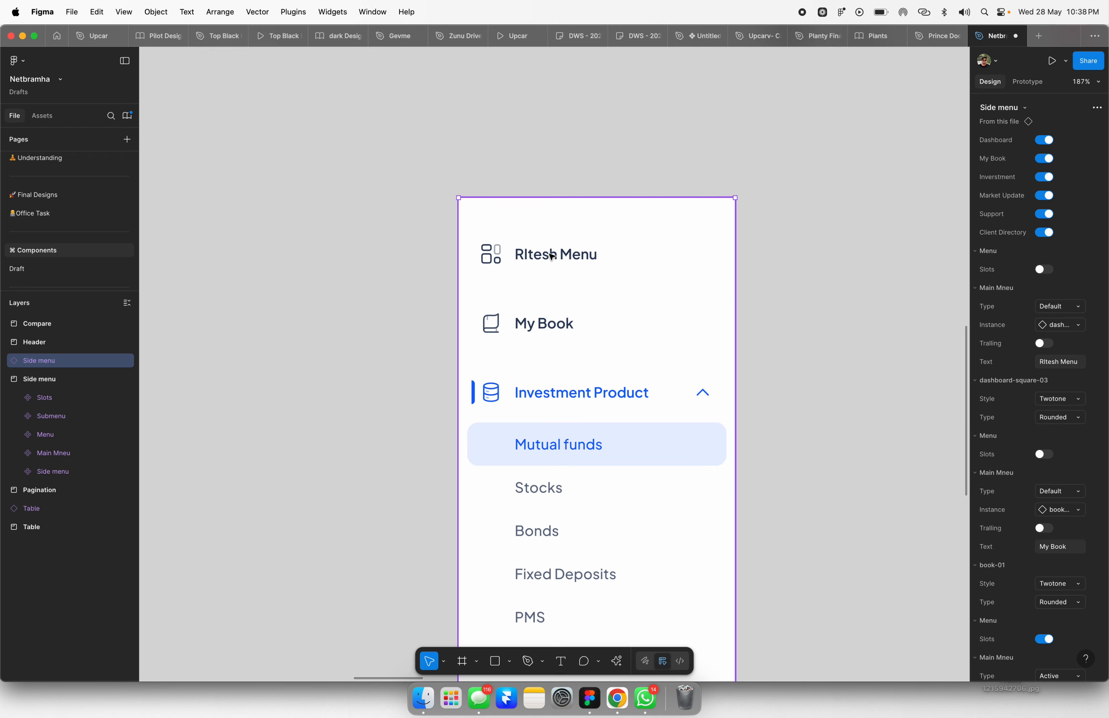
pyautogui.click(532, 258)
pyautogui.doubleClick(532, 259)
pyautogui.doubleClick(531, 258)
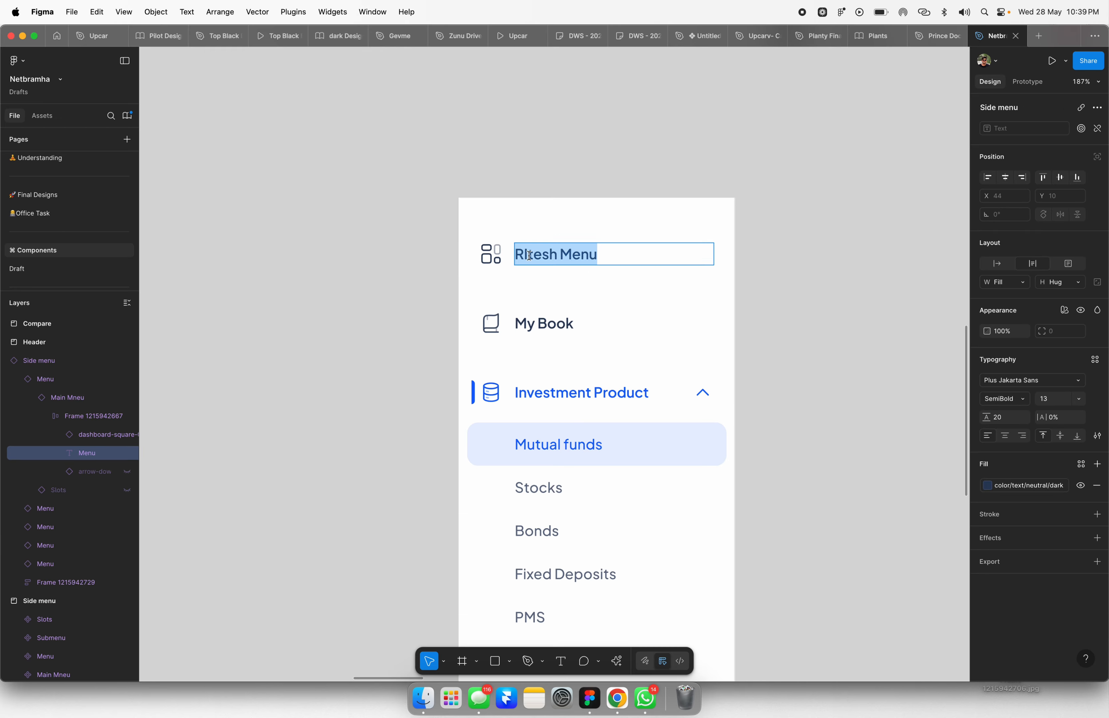
pyautogui.click(530, 261)
pyautogui.press('BackSpace')
pyautogui.write('i')
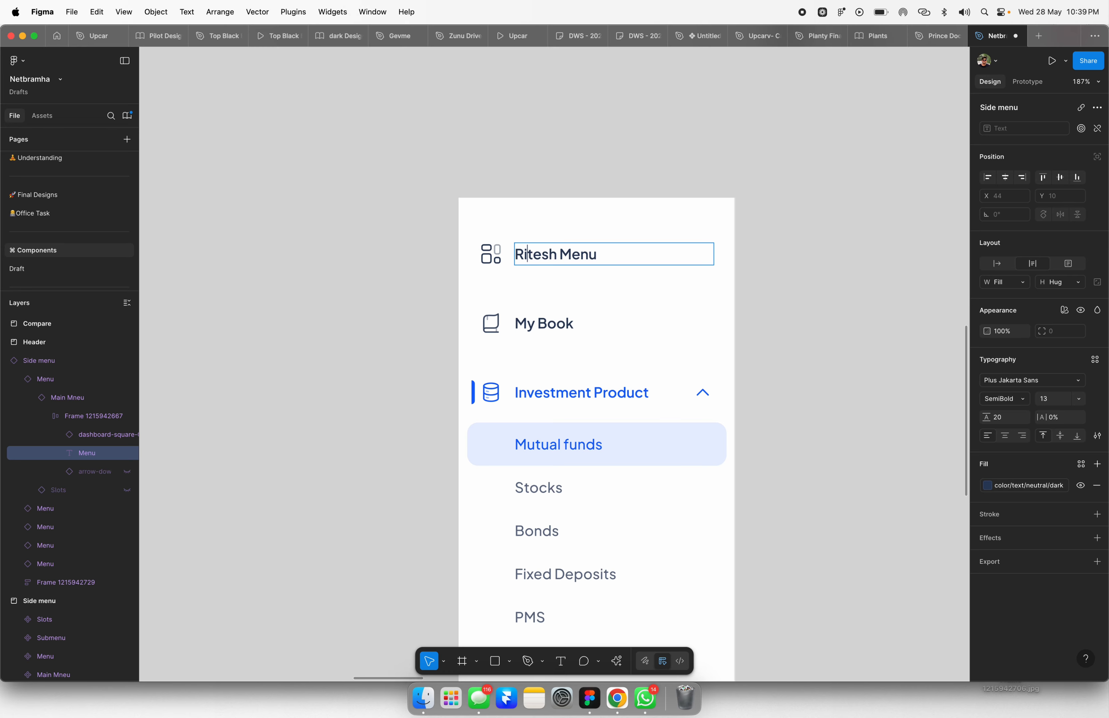
pyautogui.press('Escape')
pyautogui.click(802, 270)
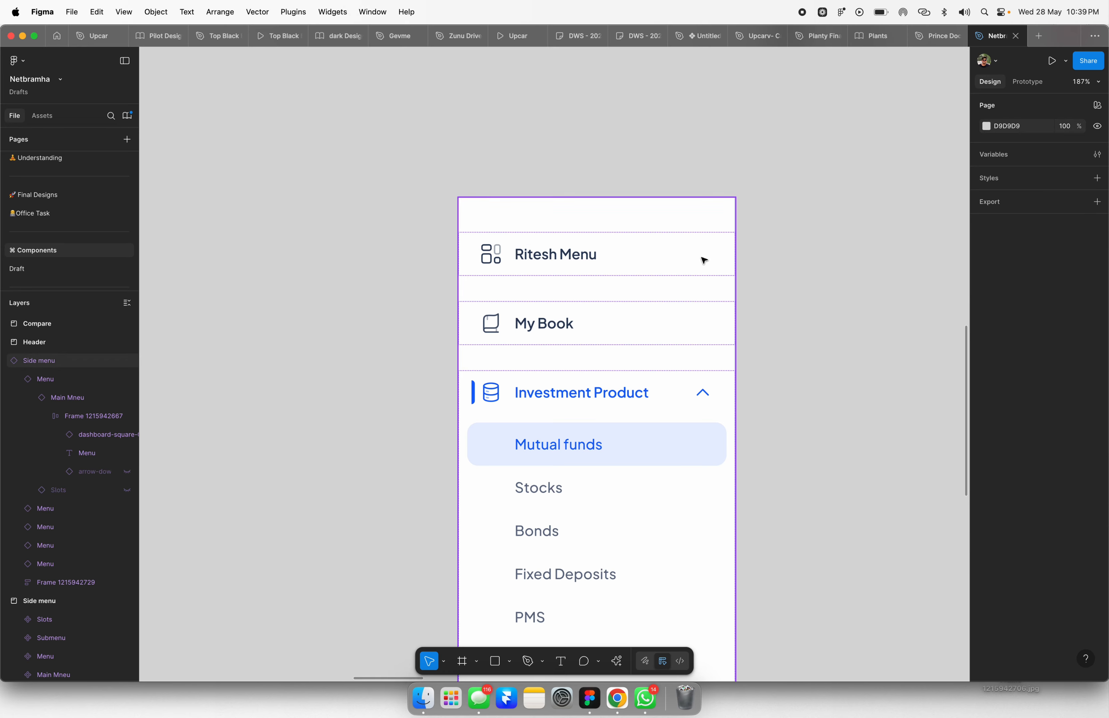
# - Swap the first menu item's icon in the Side menu instance for ai-book from the AI category of the Hugeicons library
pyautogui.click(558, 215)
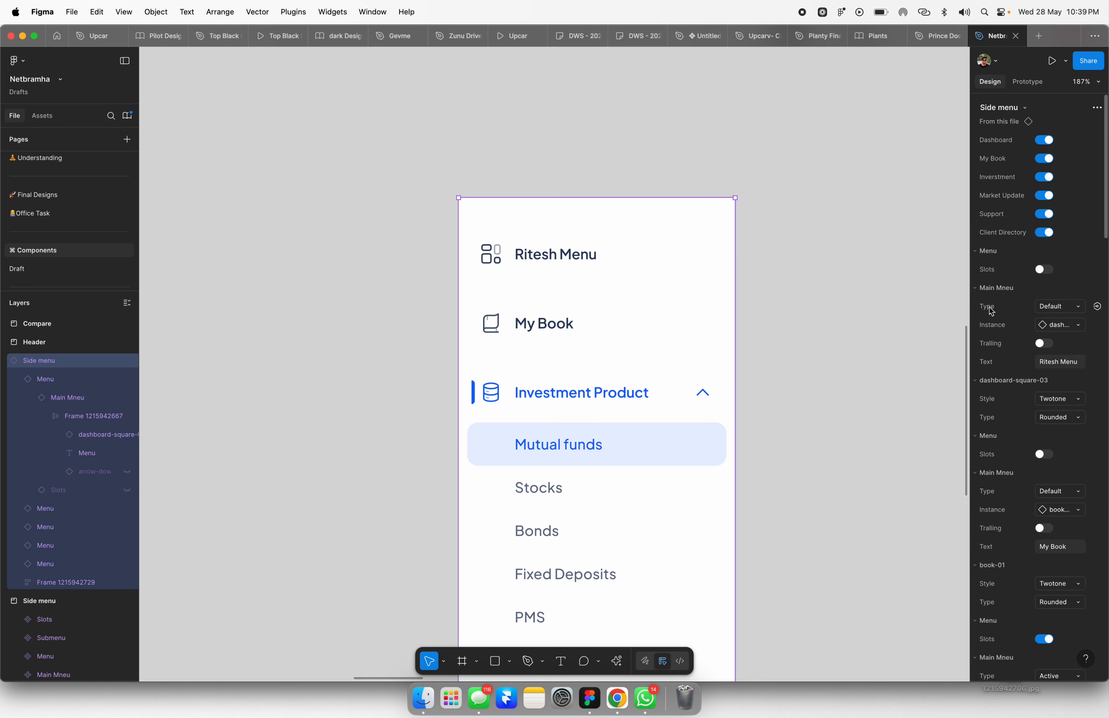
pyautogui.click(1063, 328)
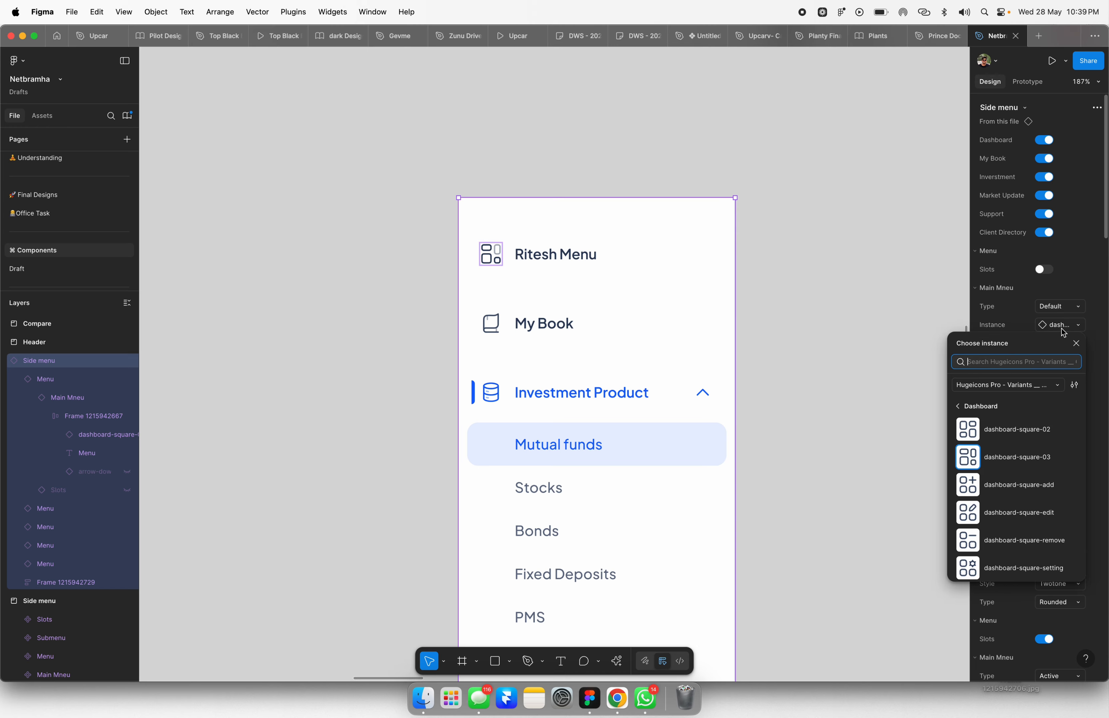
pyautogui.scroll(-5, 1007, 513)
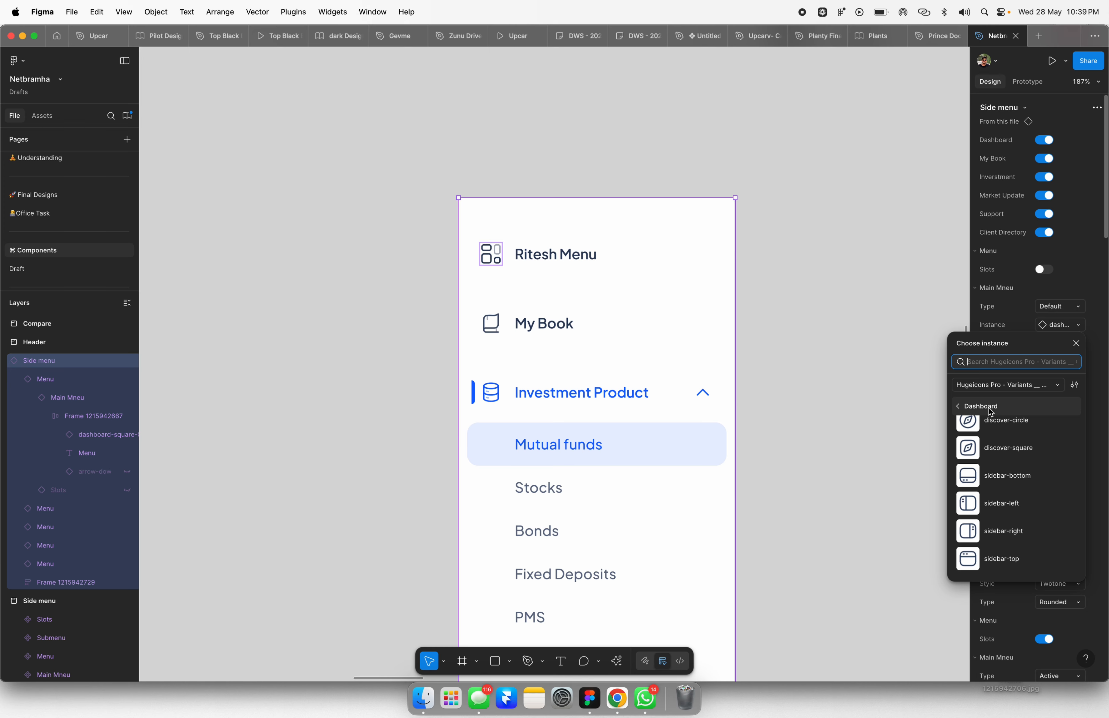
pyautogui.click(958, 409)
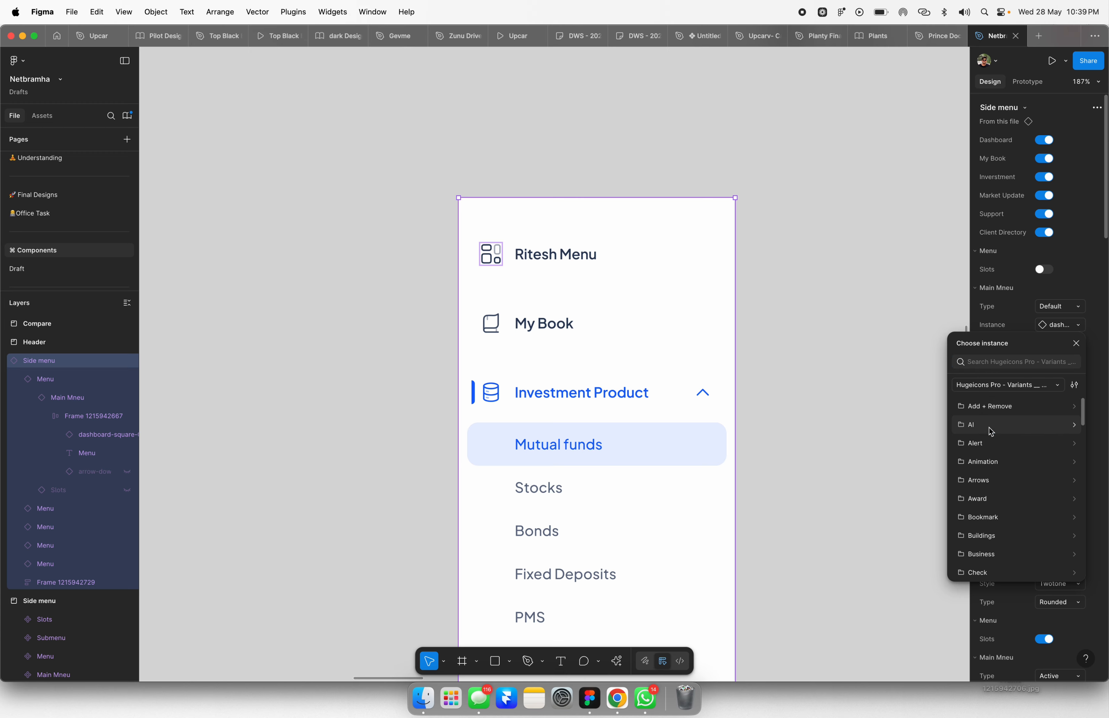
pyautogui.click(971, 425)
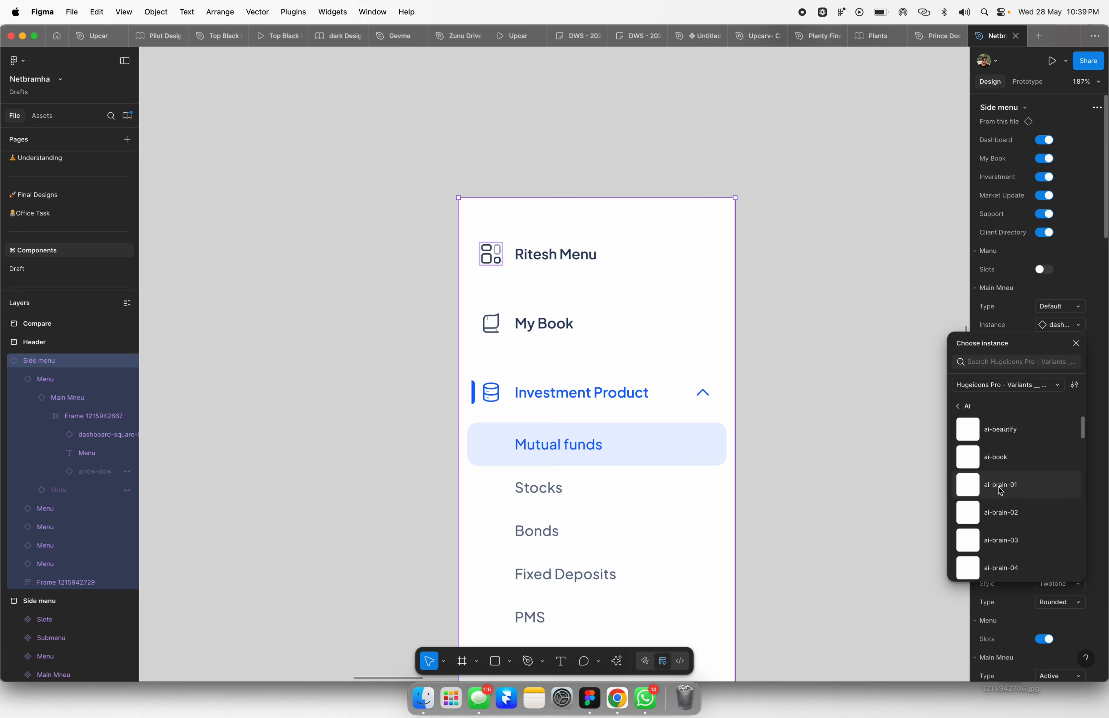
pyautogui.click(994, 460)
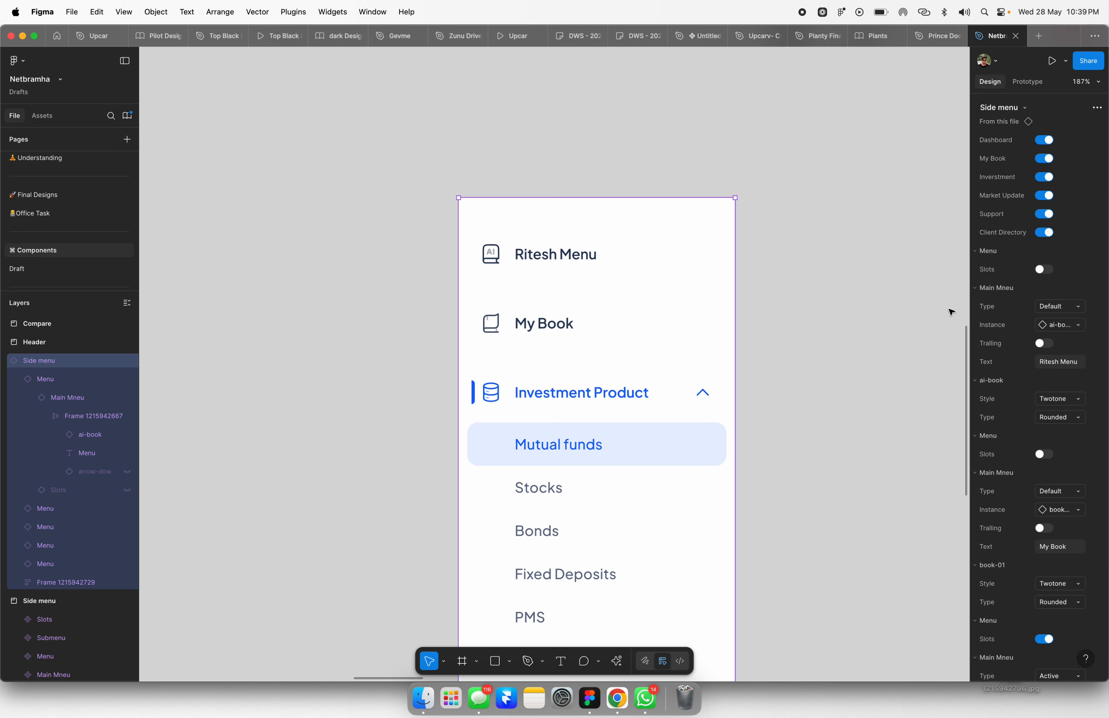
# - Enable the submenu slots under the first menu item, try a count of 7, and set the count to 2
pyautogui.click(1043, 271)
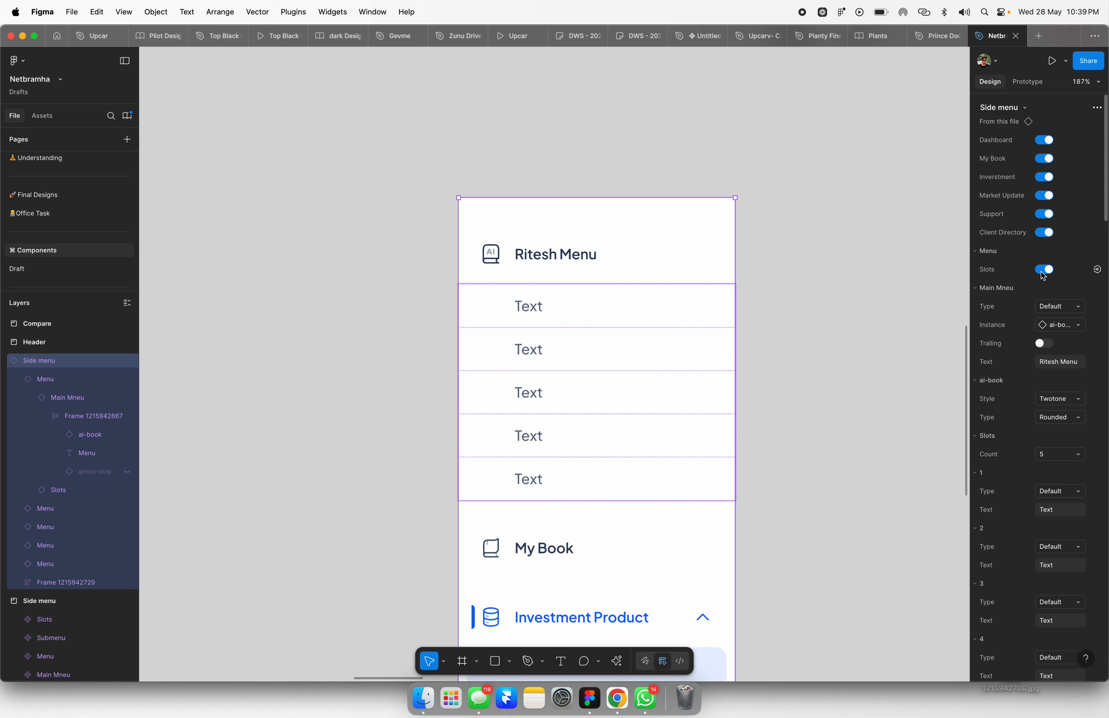
pyautogui.click(1056, 454)
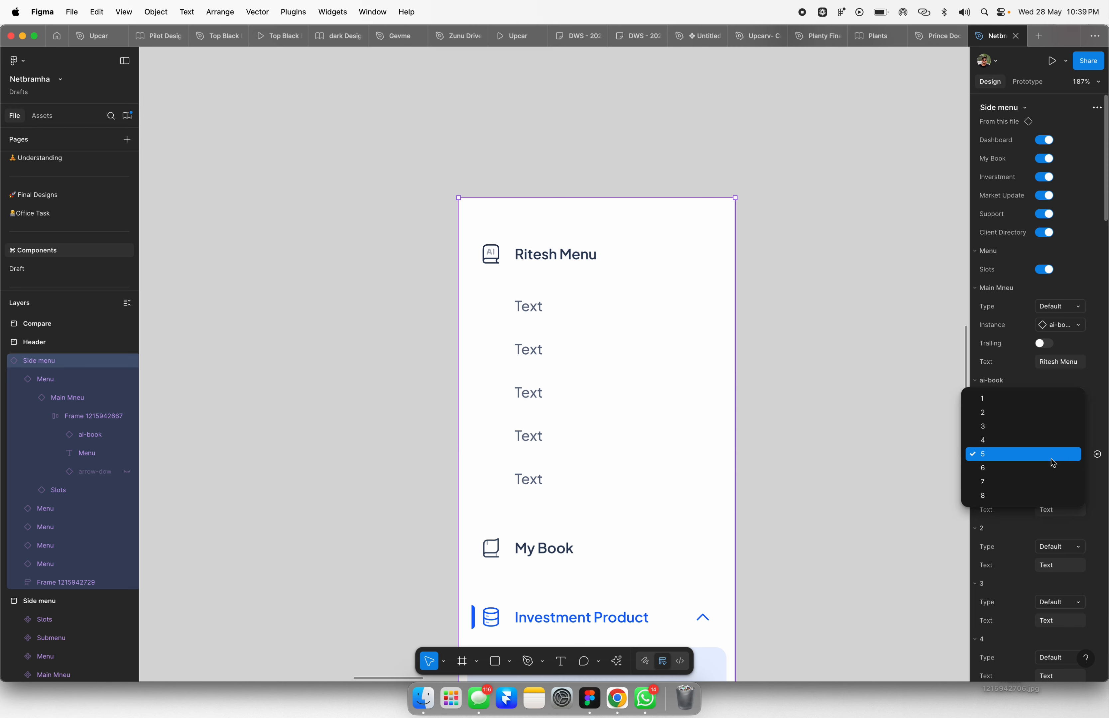
pyautogui.click(1048, 480)
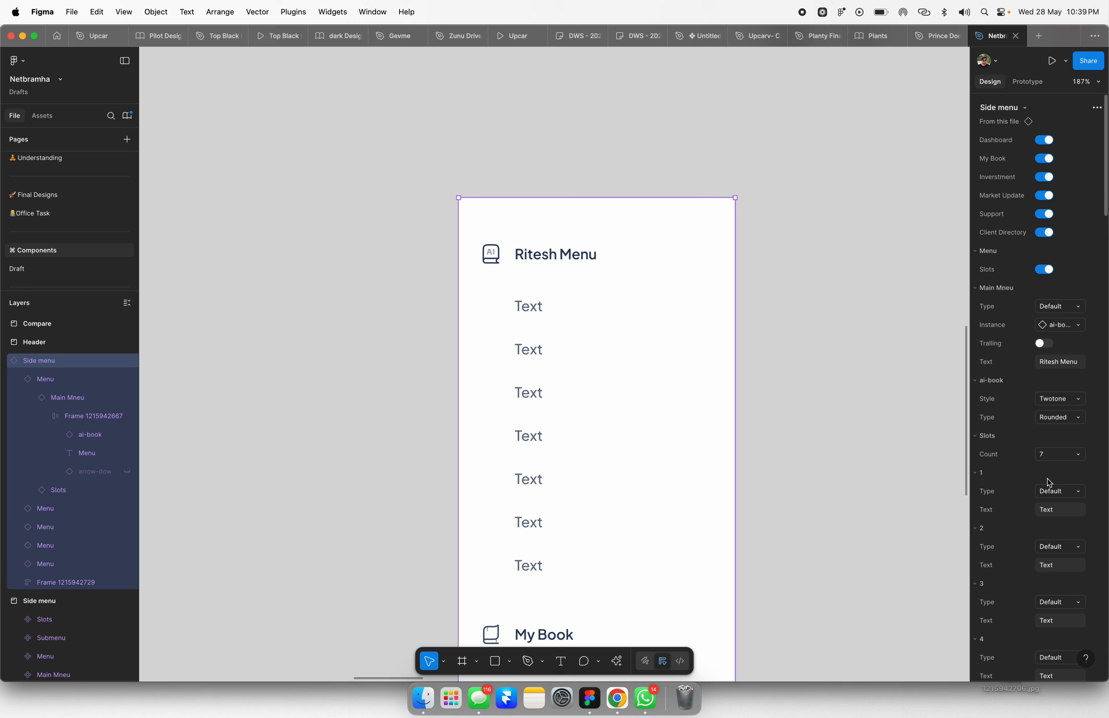
pyautogui.click(1056, 453)
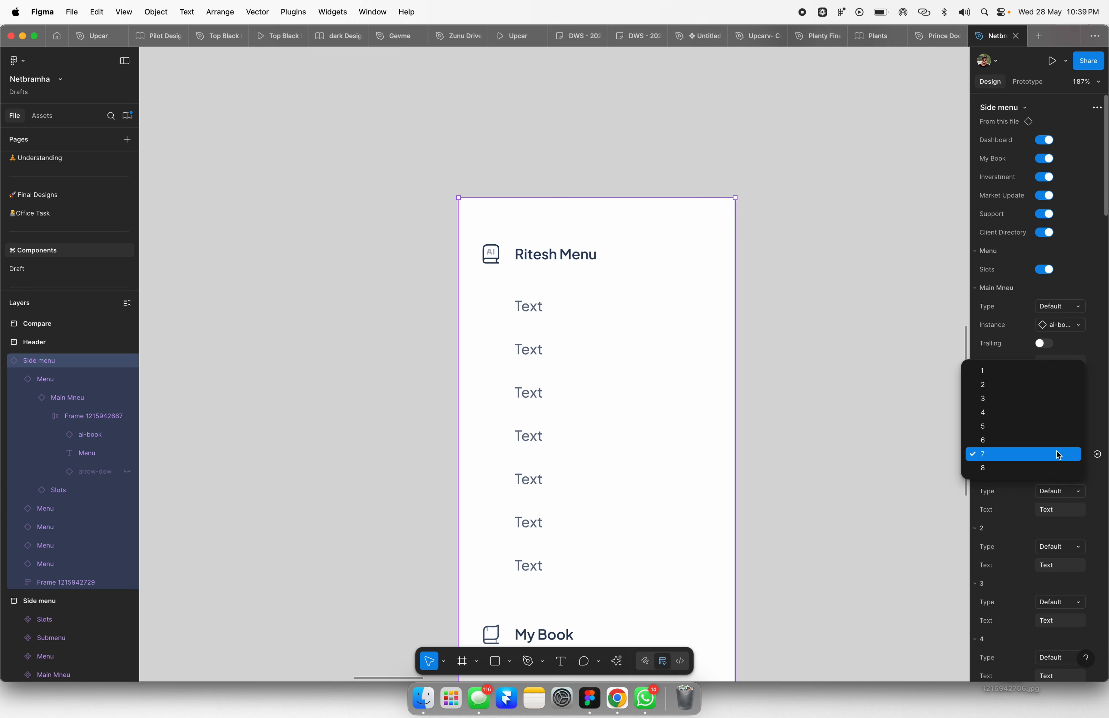
pyautogui.click(1025, 386)
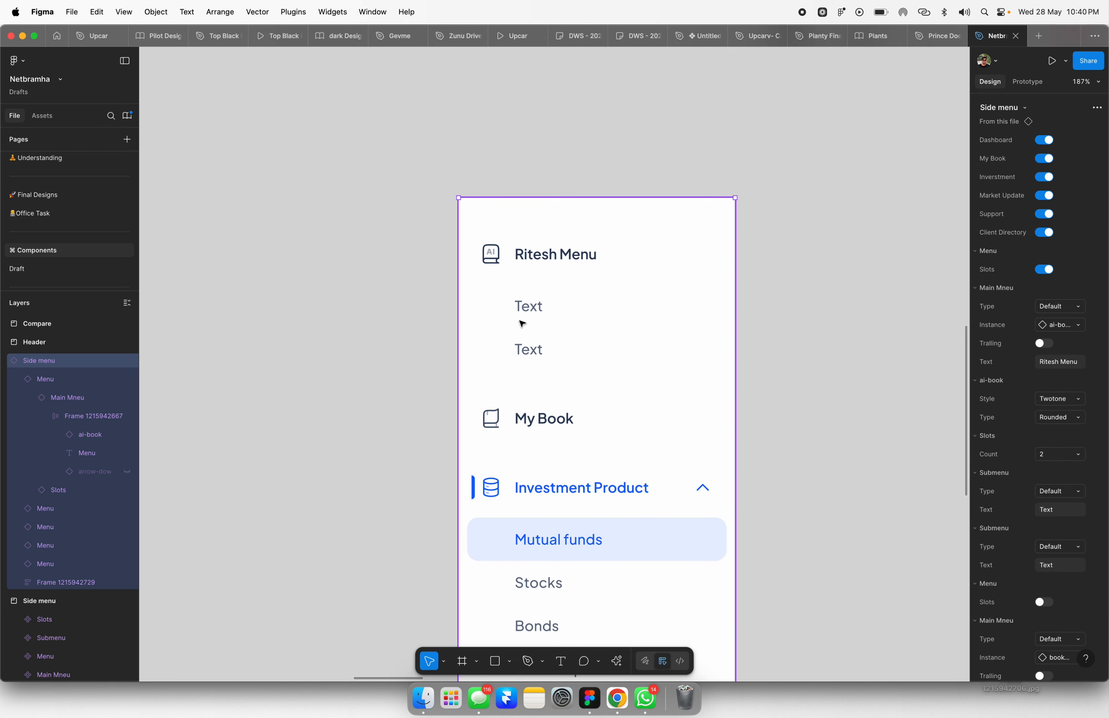
# - Try the Active and Hover types on the first submenu entry under the top menu item, and return it to Default
pyautogui.scroll(-2, 532, 327)
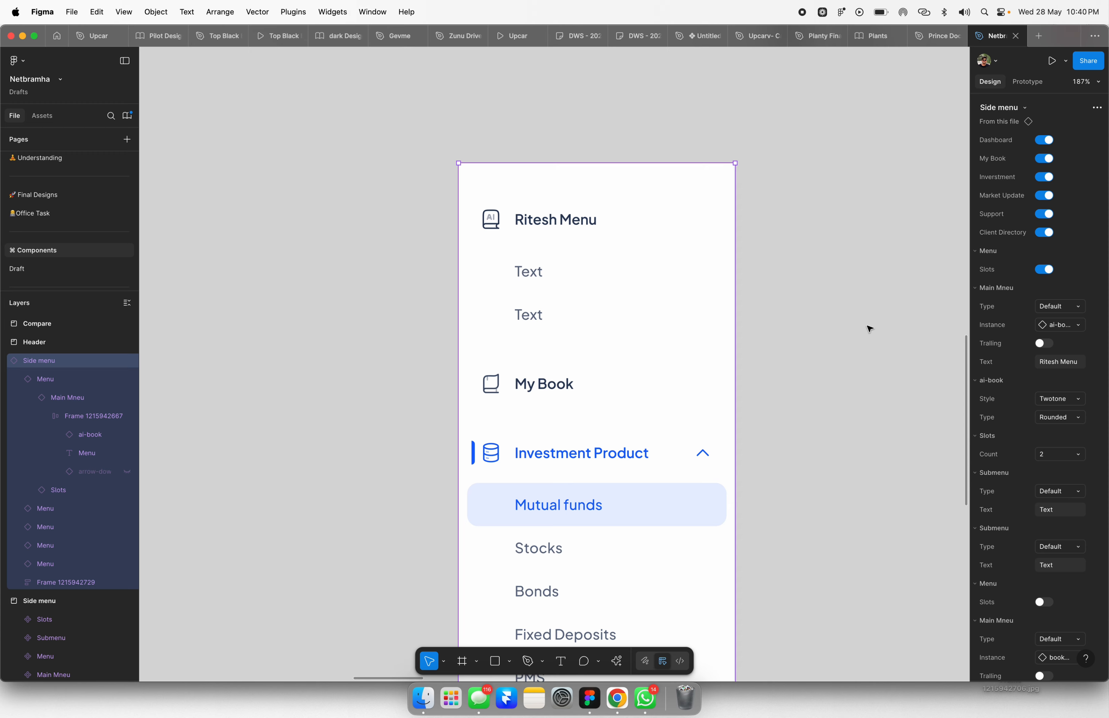
pyautogui.click(1057, 493)
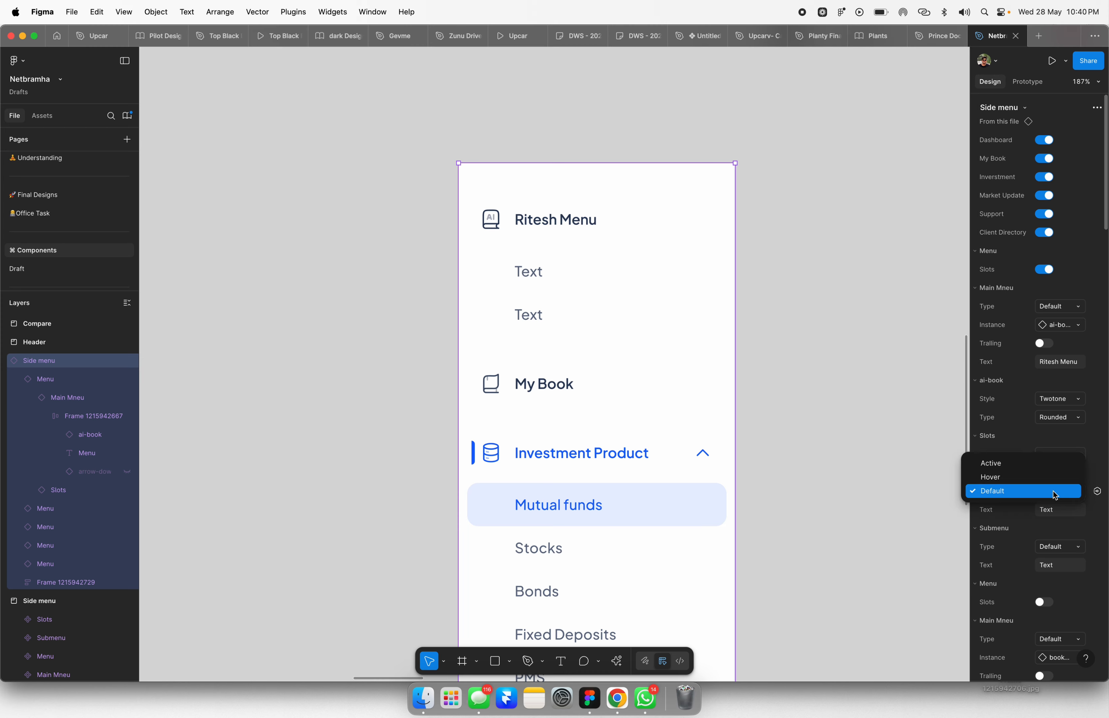
pyautogui.click(1043, 466)
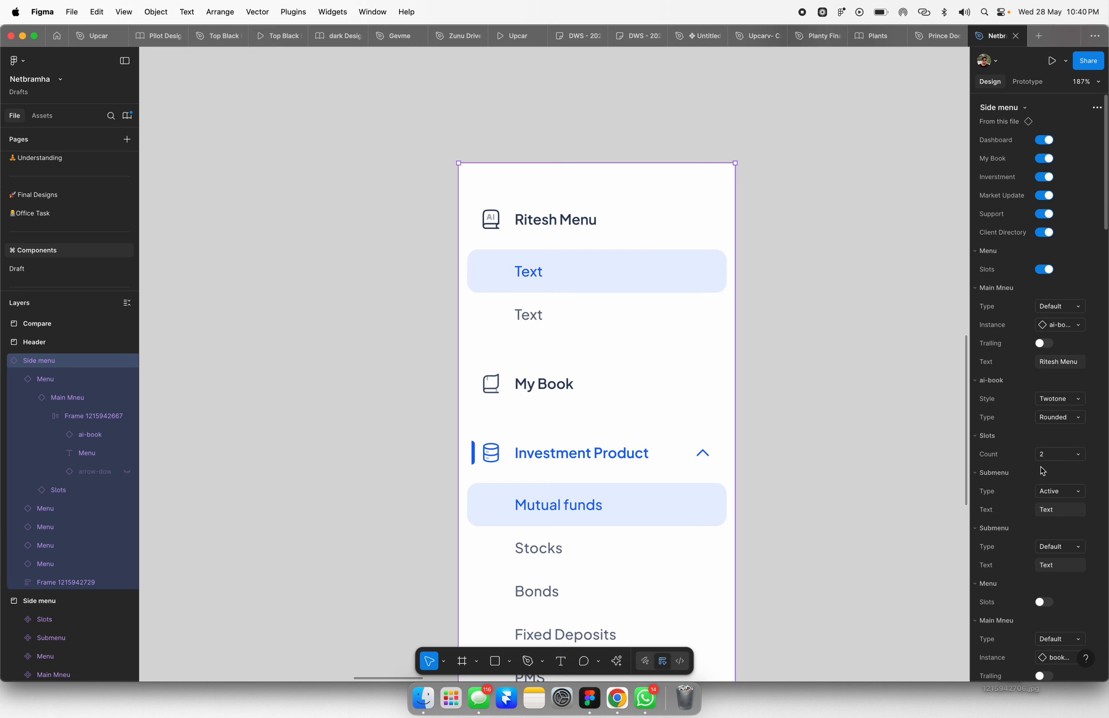
pyautogui.click(1053, 493)
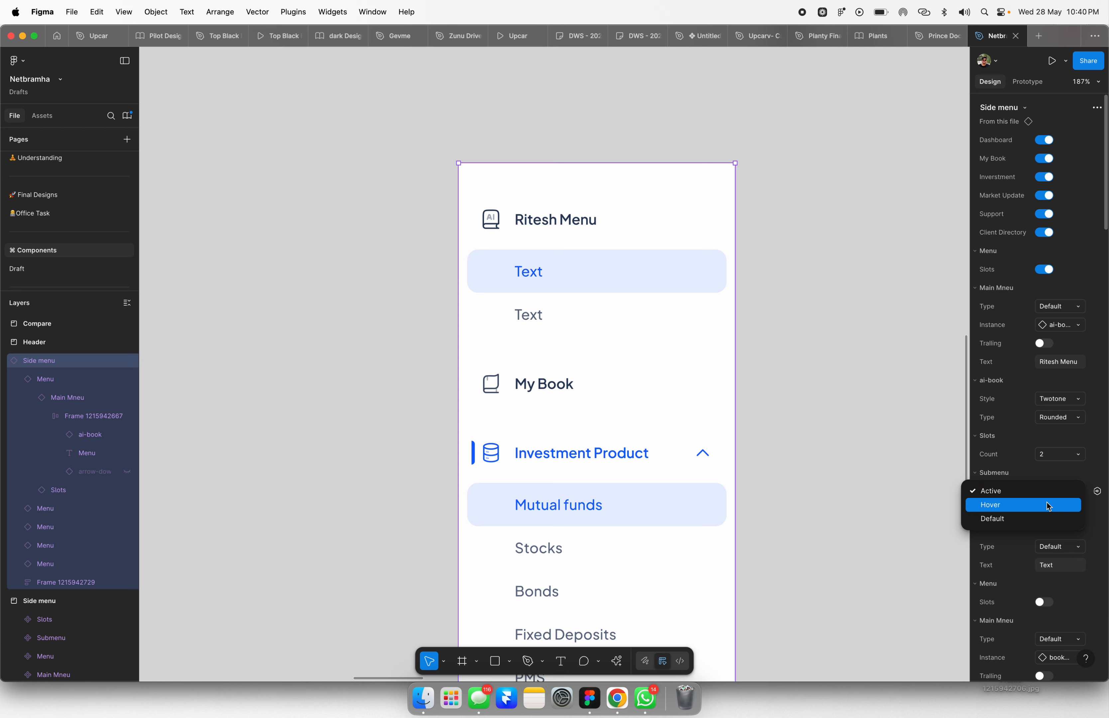
pyautogui.click(1068, 506)
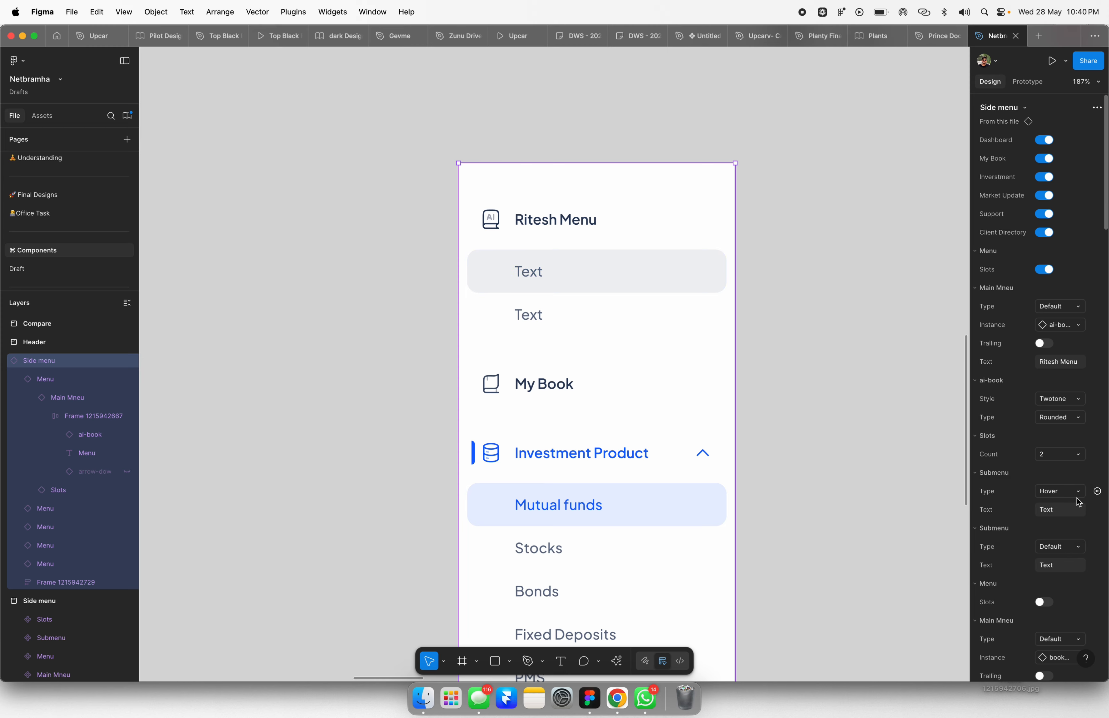
pyautogui.click(1078, 494)
pyautogui.click(1068, 508)
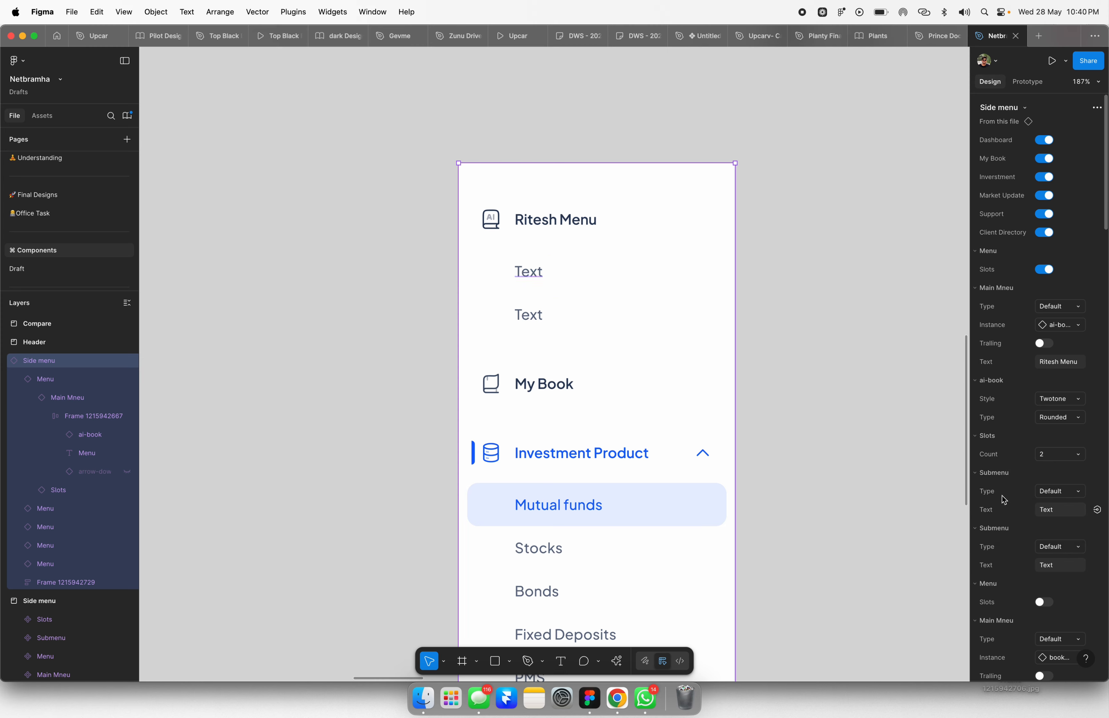
# - Examine the component sections on the Components page, especially the Table cell, Table header and Table components
pyautogui.scroll(-10, 453, 350)
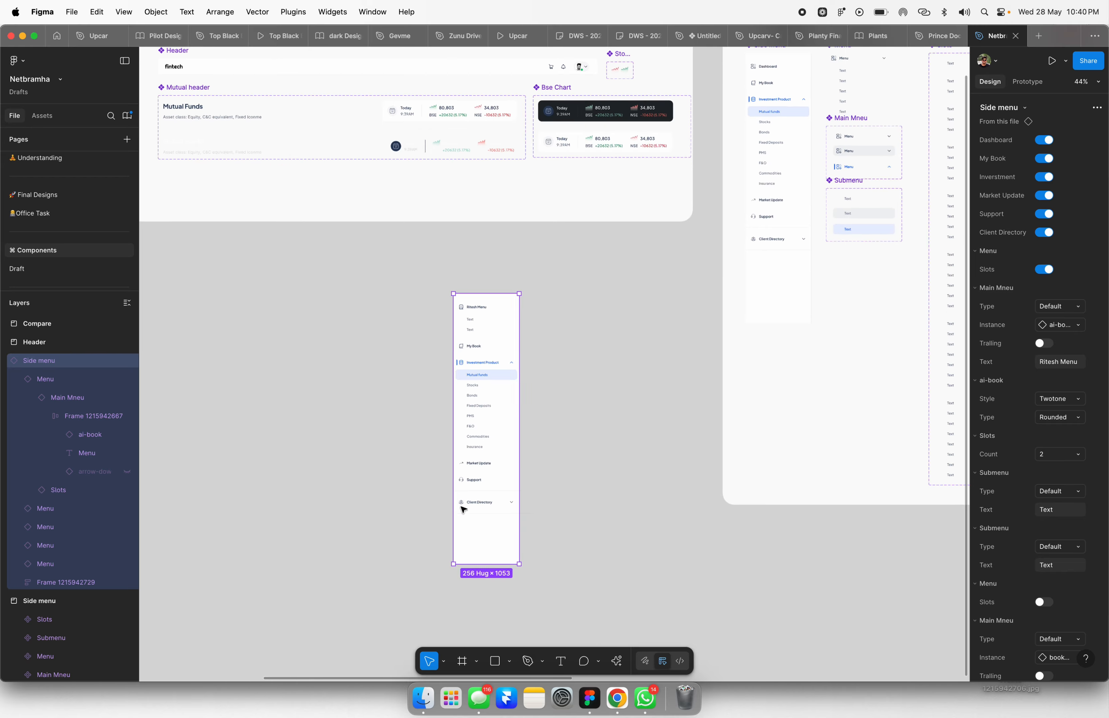
pyautogui.scroll(5, 513, 466)
pyautogui.scroll(-5, 461, 336)
pyautogui.scroll(-5, 405, 206)
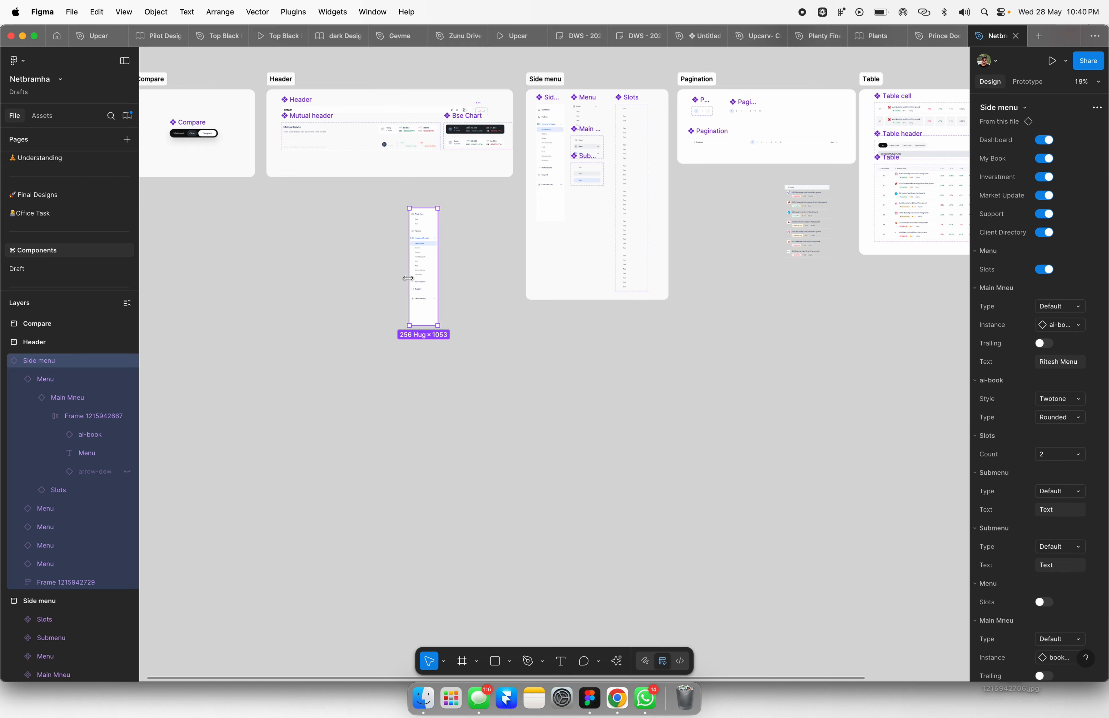
pyautogui.scroll(8, 953, 165)
pyautogui.scroll(1, 860, 191)
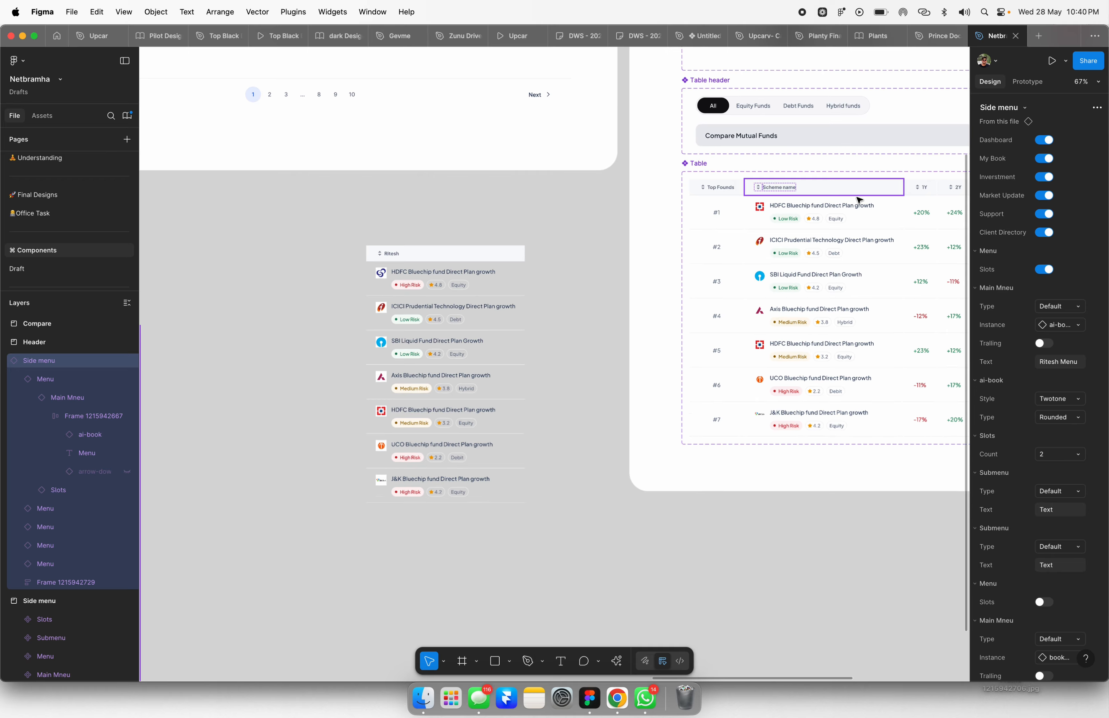
pyautogui.scroll(-5, 507, 191)
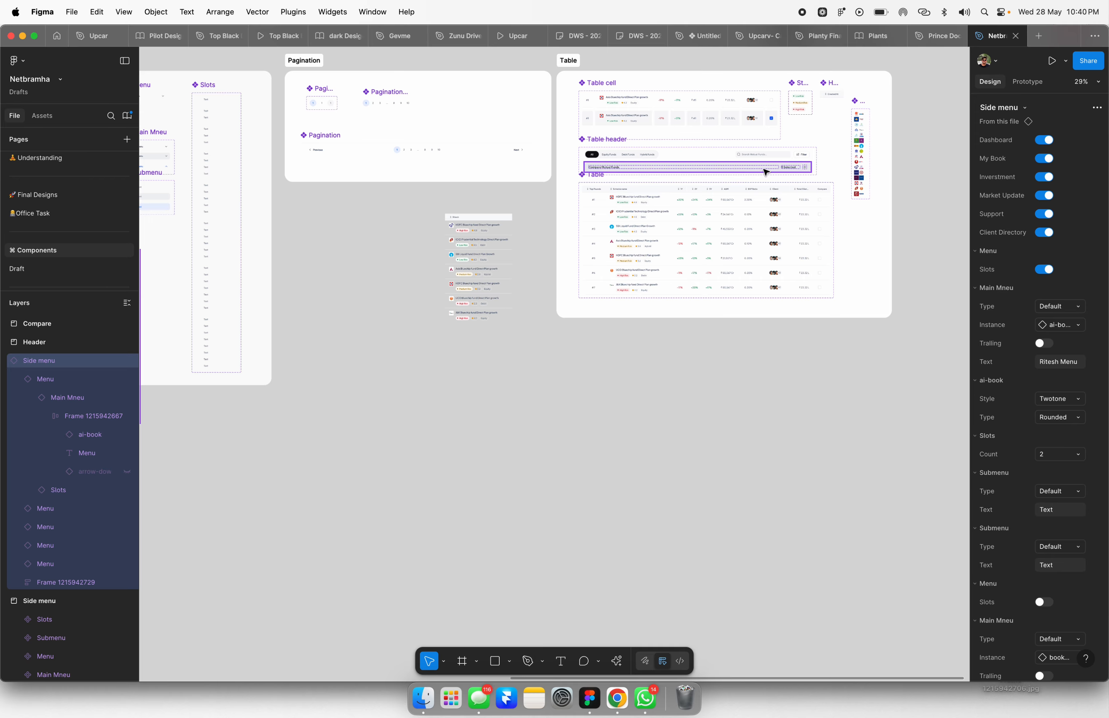
pyautogui.scroll(4, 716, 158)
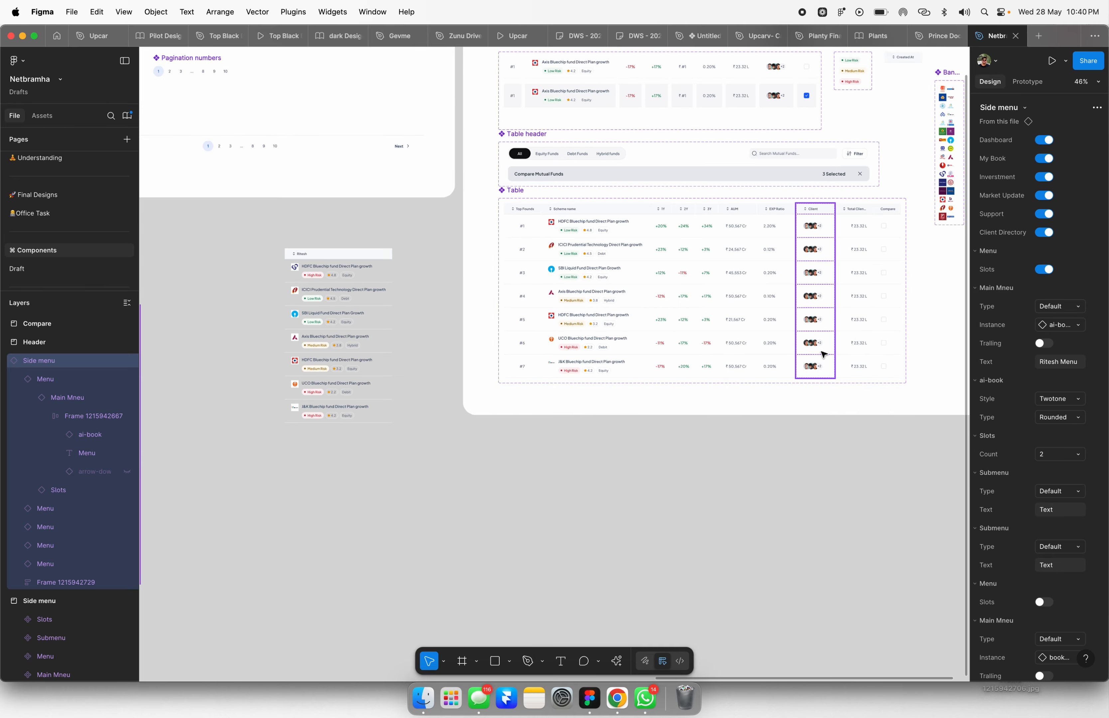
pyautogui.scroll(1, 626, 342)
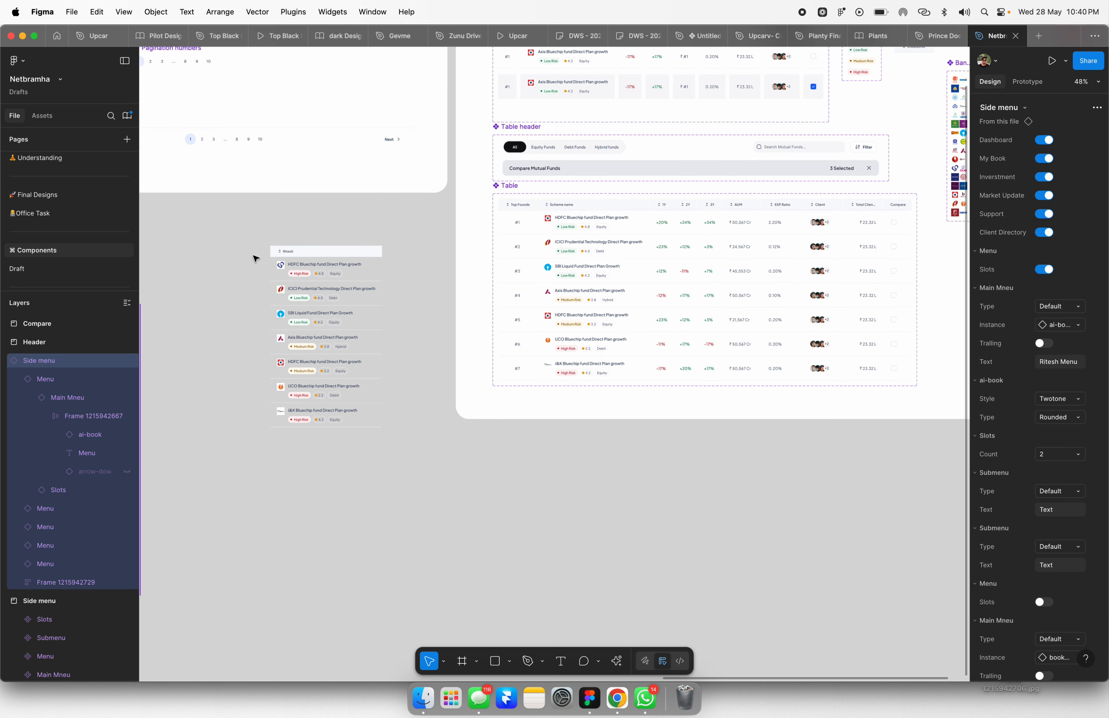
# - Replace the customised column instance beside the Table section with a fresh copy of the Scheme name column on the empty canvas
pyautogui.scroll(3, 255, 259)
pyautogui.scroll(-2, 377, 302)
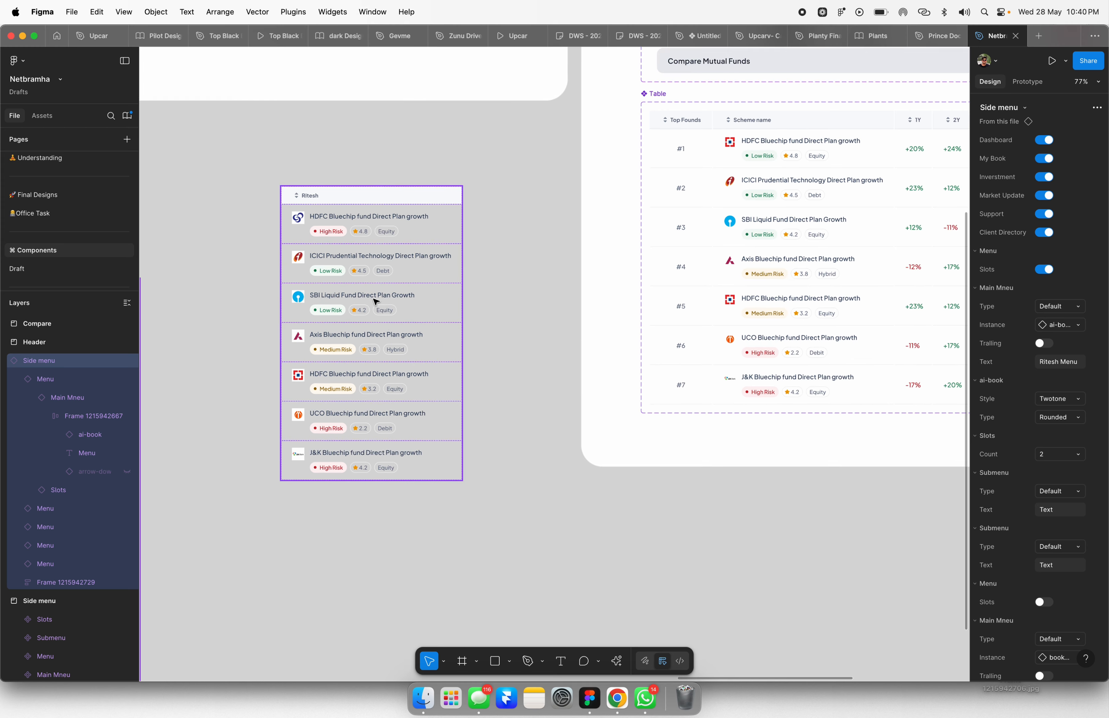
pyautogui.click(383, 328)
pyautogui.press('Delete')
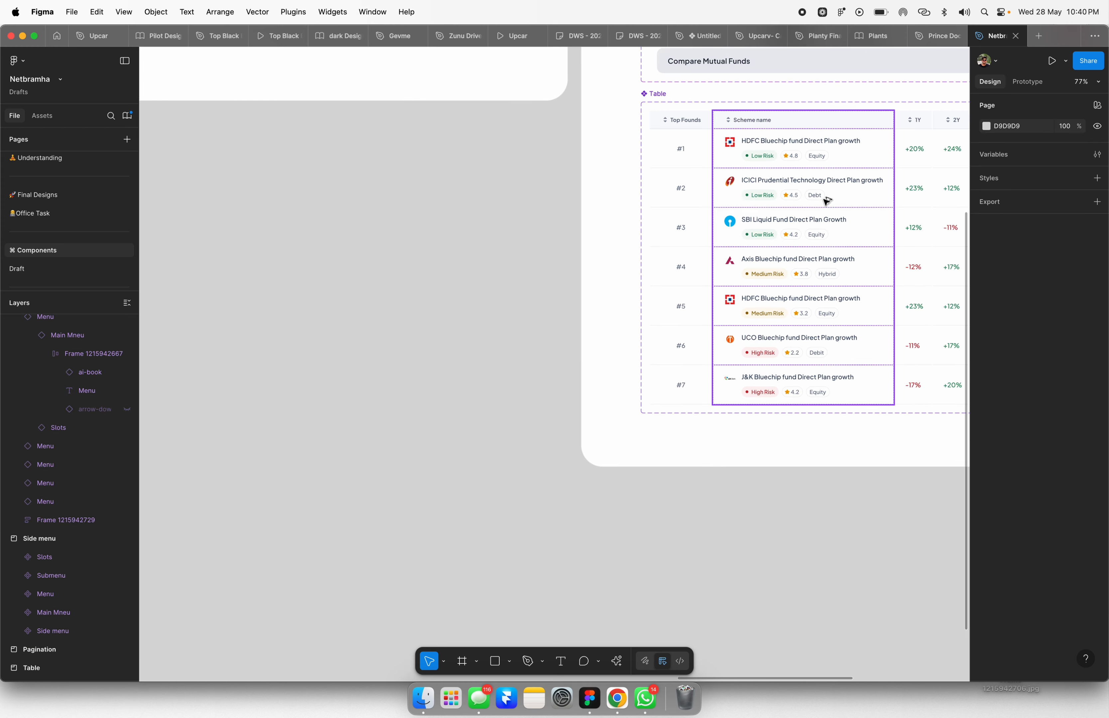
pyautogui.moveTo(827, 200); pyautogui.dragTo(441, 297)
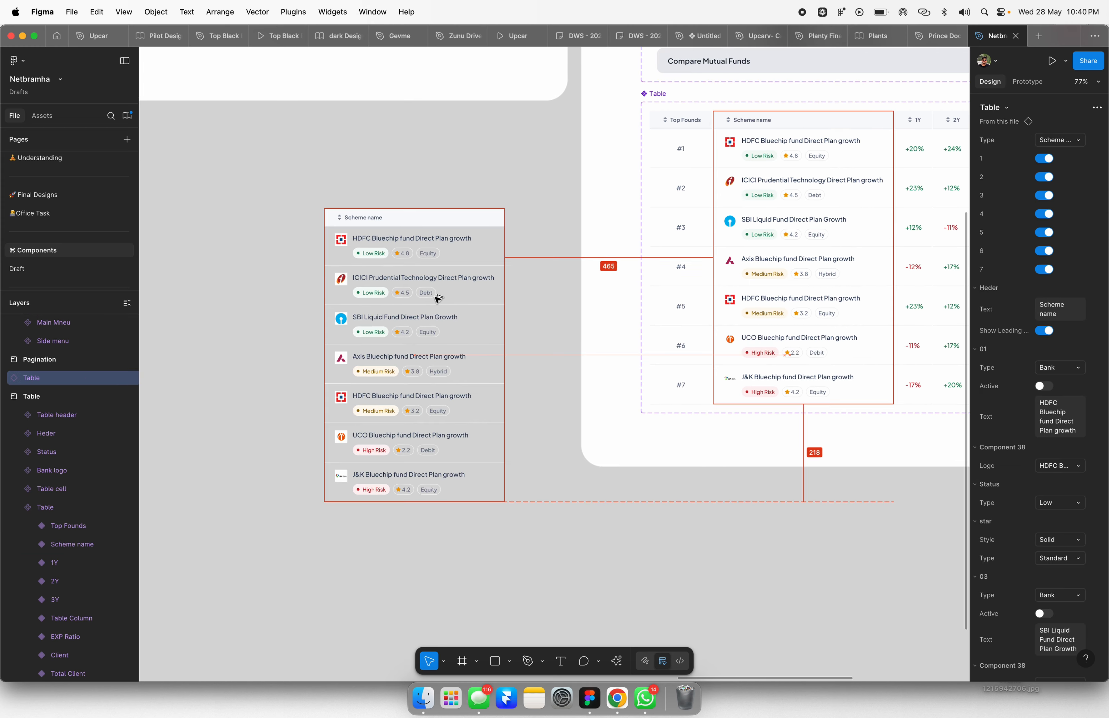
pyautogui.click(535, 190)
# - Change the new Scheme name column instance's header text to a person's first name followed by "Header"
pyautogui.press('super+equal')
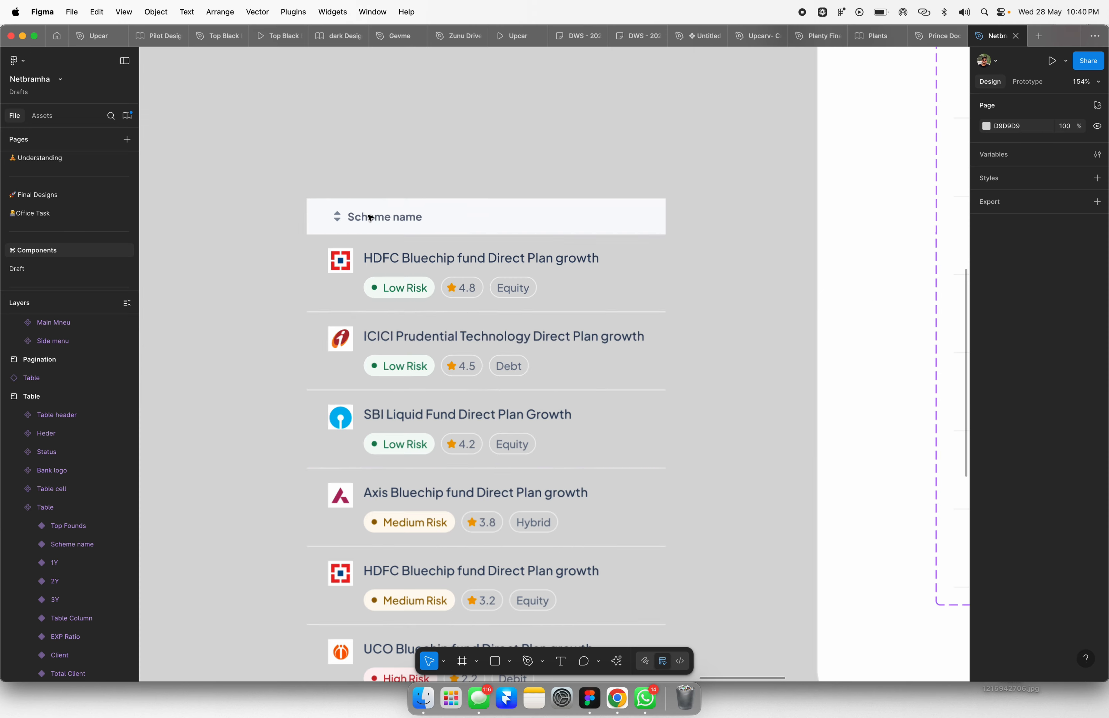
pyautogui.click(562, 234)
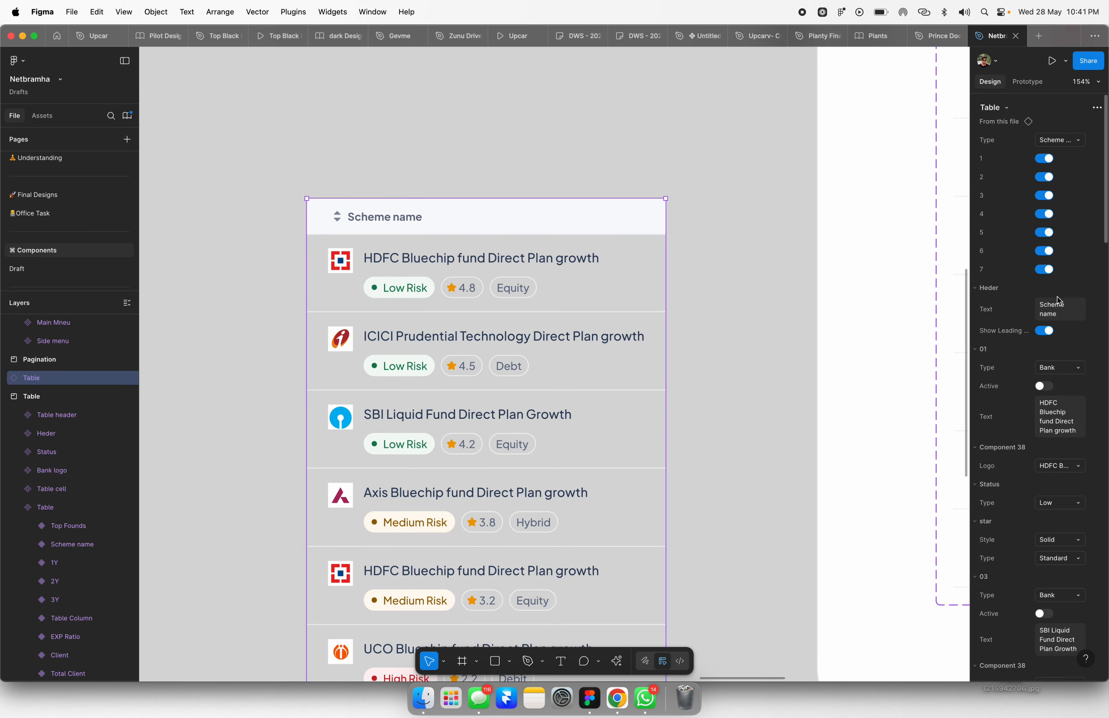
pyautogui.click(1063, 316)
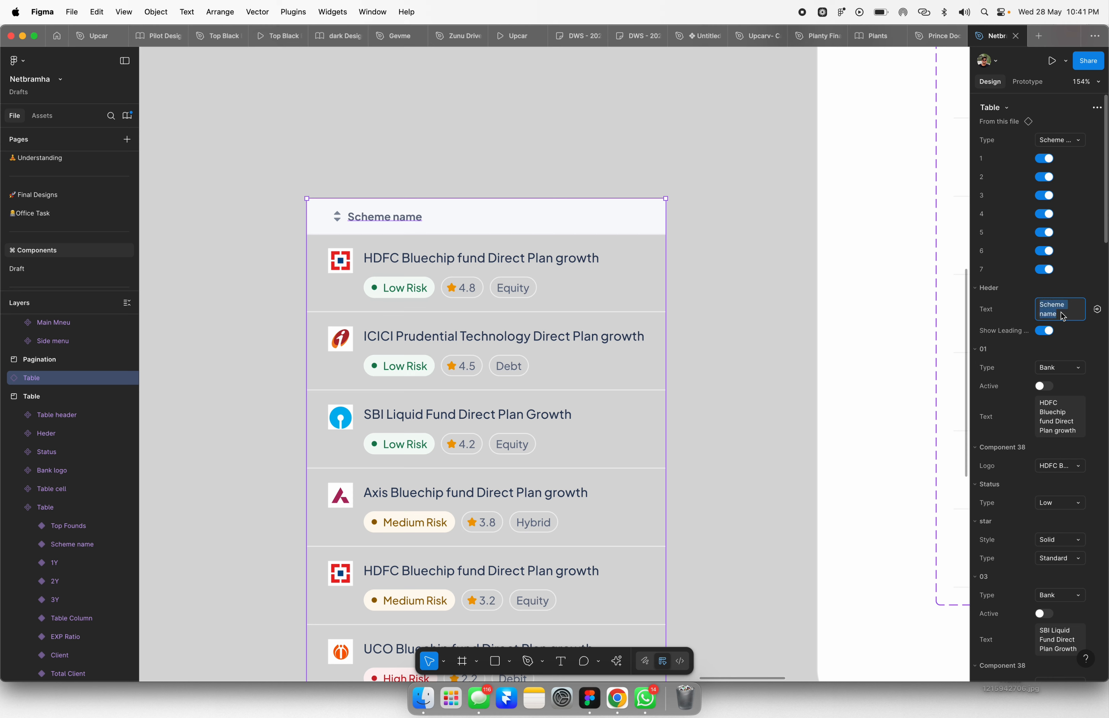
pyautogui.write('Ritesh Hea')
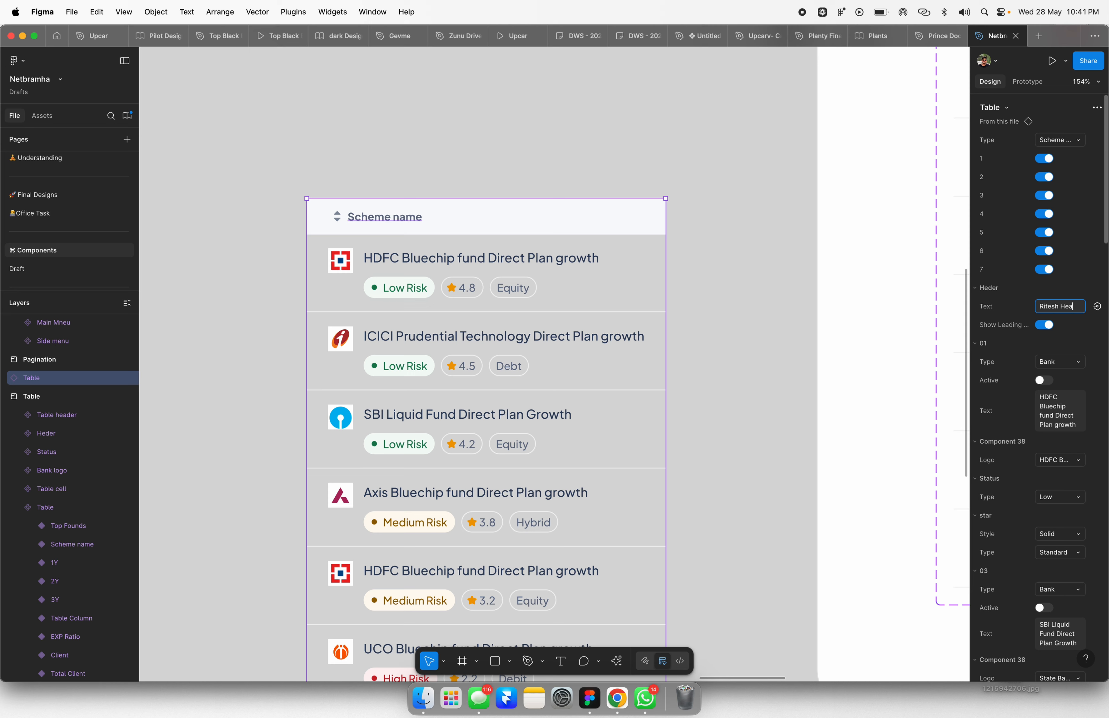
pyautogui.write('der')
pyautogui.press('Return')
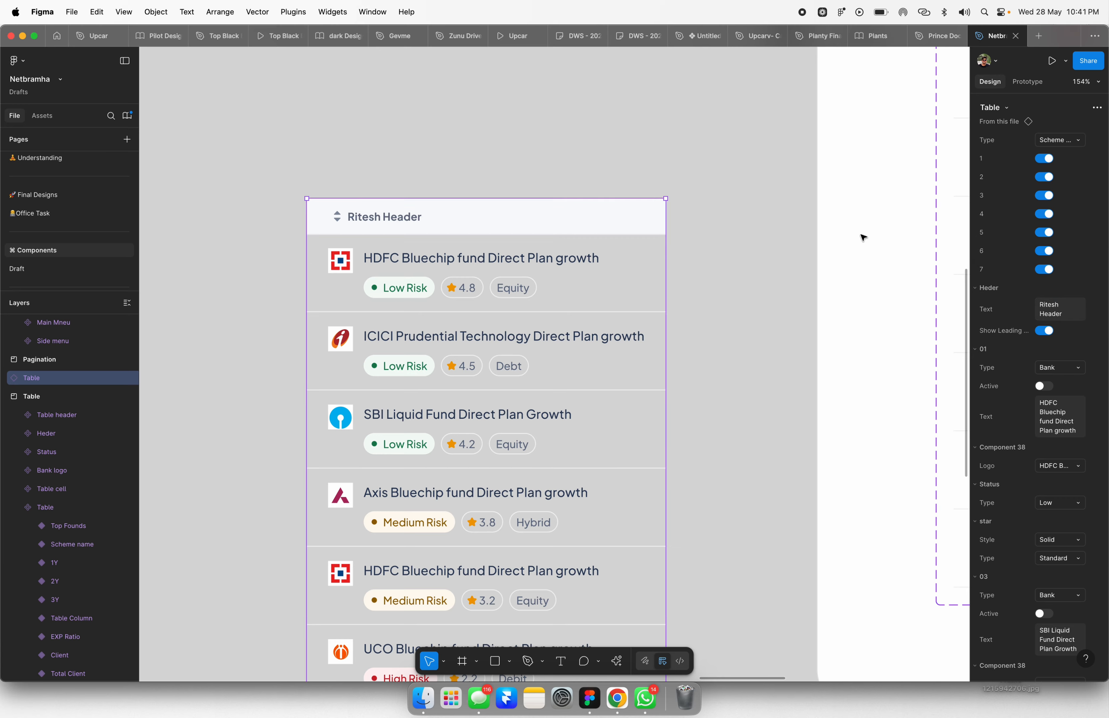
# - Hide rows 7, 6 and 5 in the copied Scheme name column instance
pyautogui.scroll(-5, 611, 222)
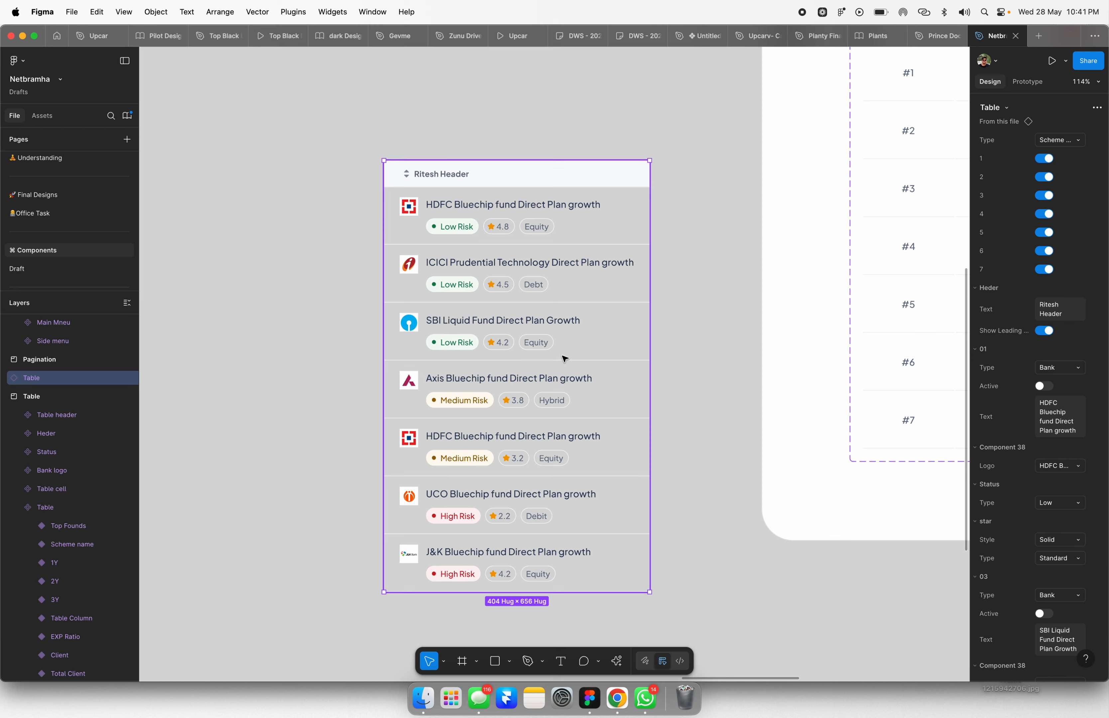
pyautogui.click(1045, 270)
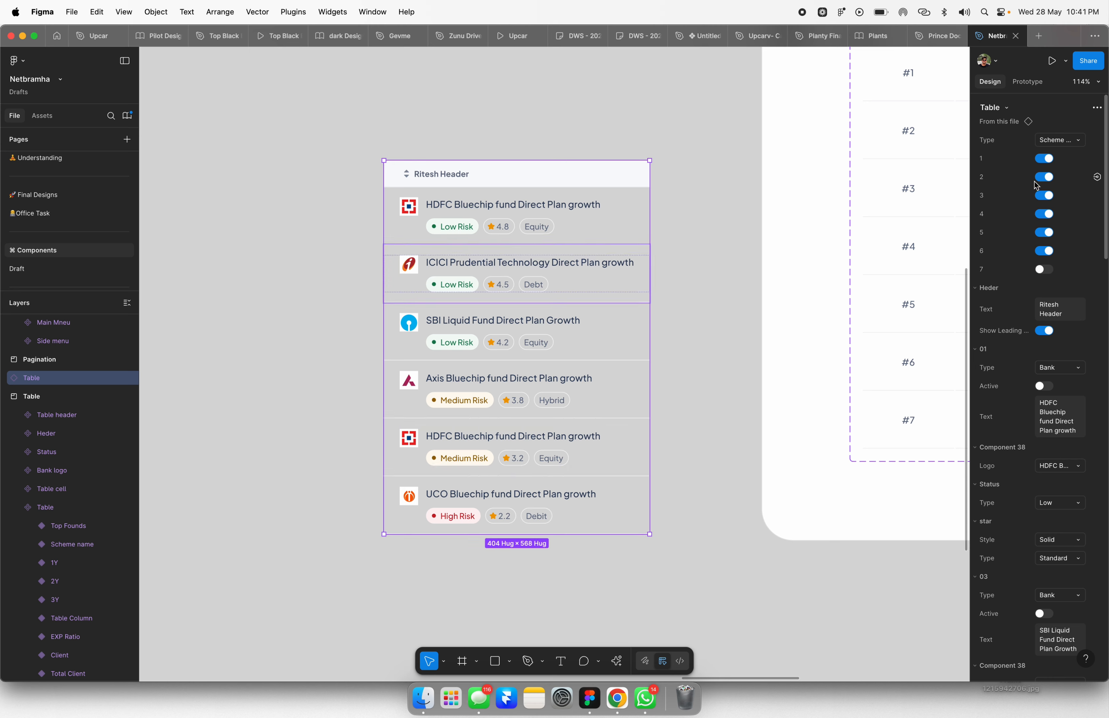
pyautogui.click(1045, 252)
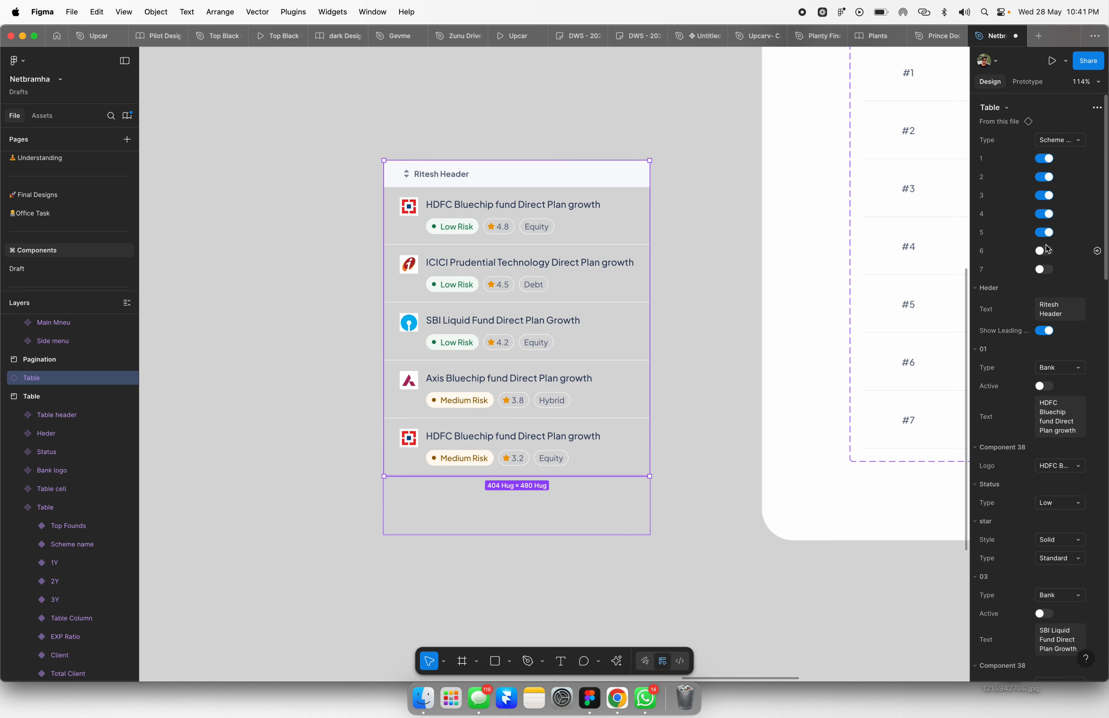
pyautogui.click(1045, 233)
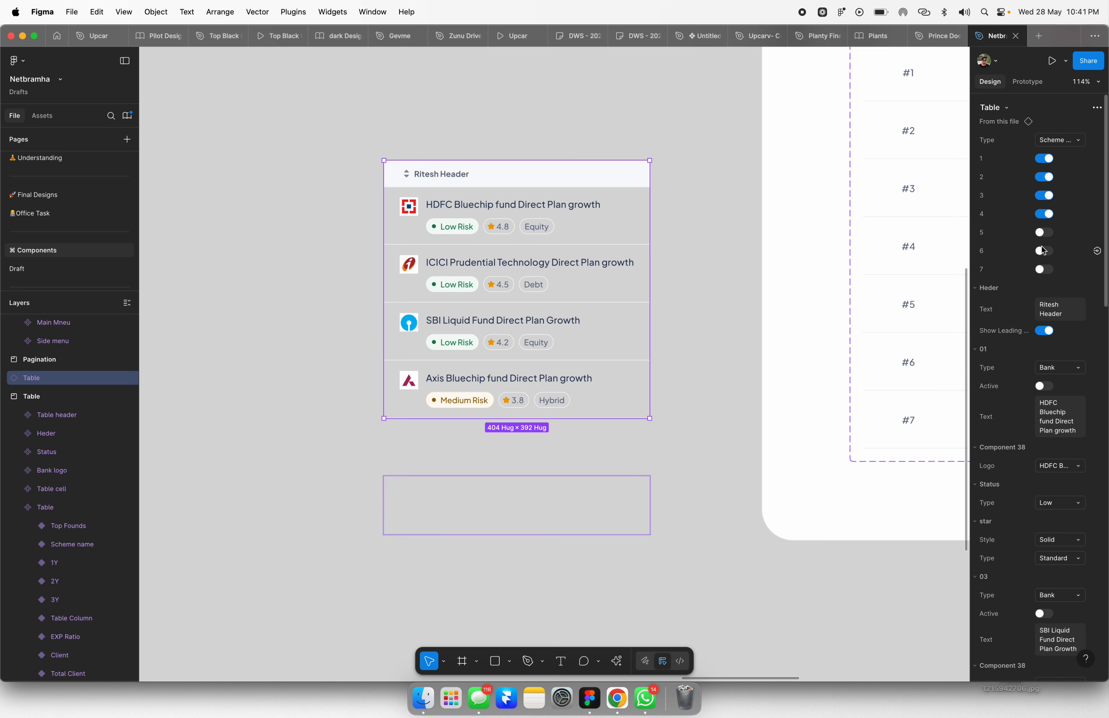
# - Show rows 5, 6 and 7 again in the copied Scheme name column instance
pyautogui.click(1045, 233)
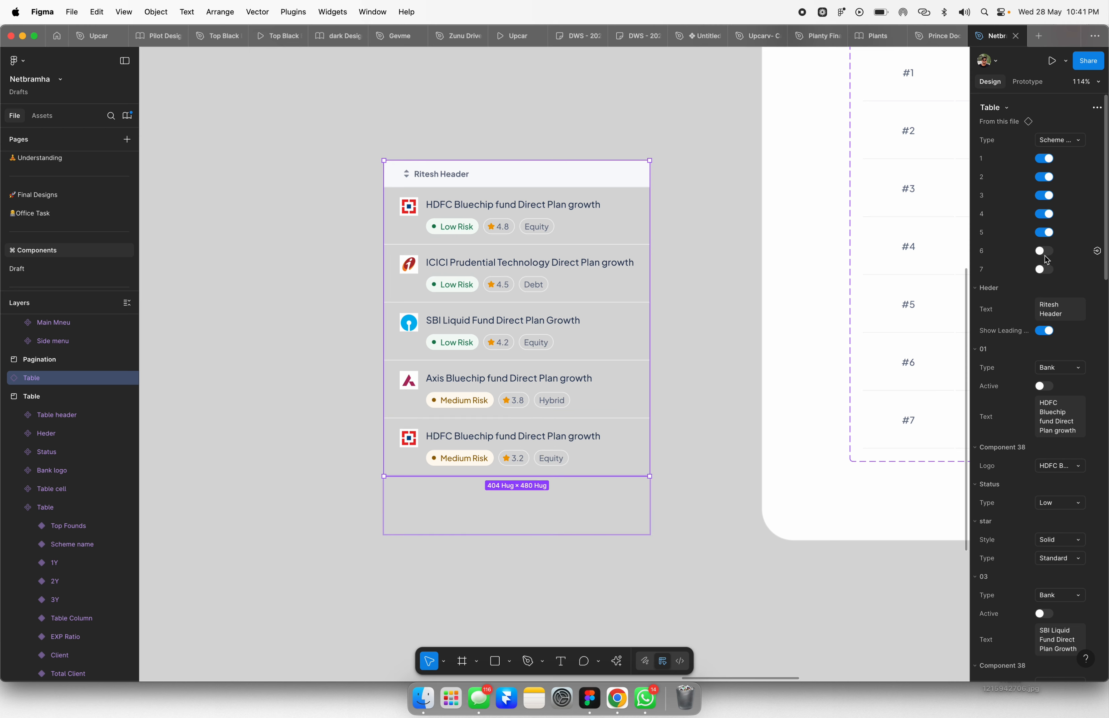
pyautogui.click(1045, 252)
pyautogui.click(1045, 269)
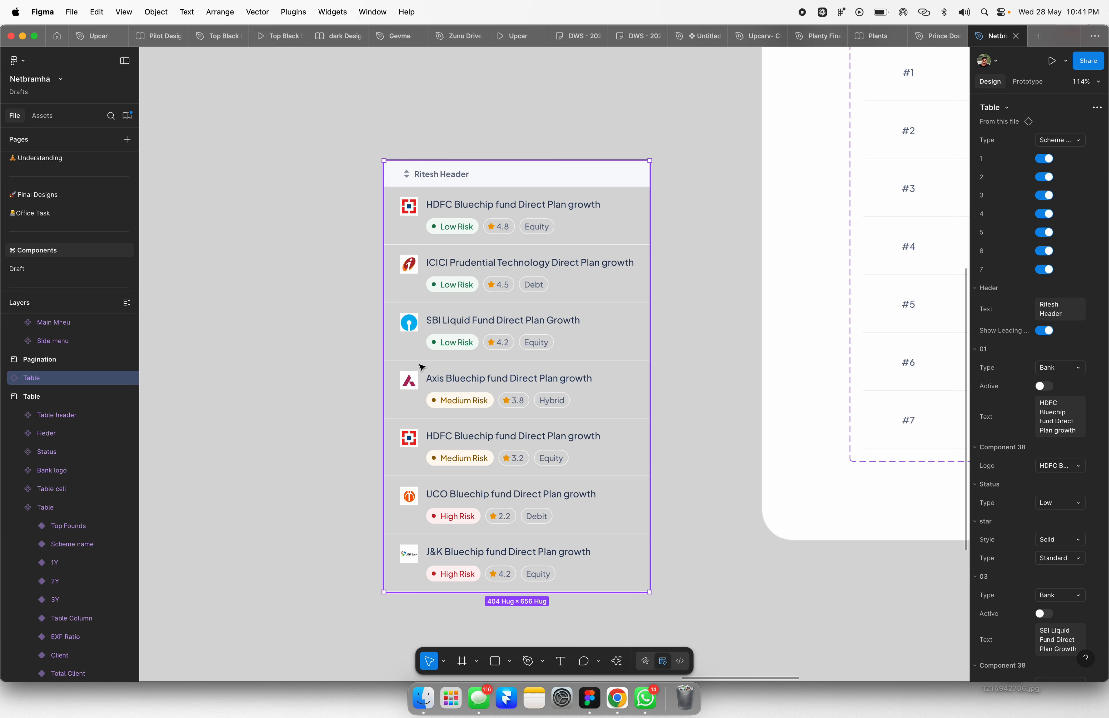
# - Switch the column instance to the Total Client type and set row 07's Client Aum value to a person's first name
pyautogui.click(1079, 143)
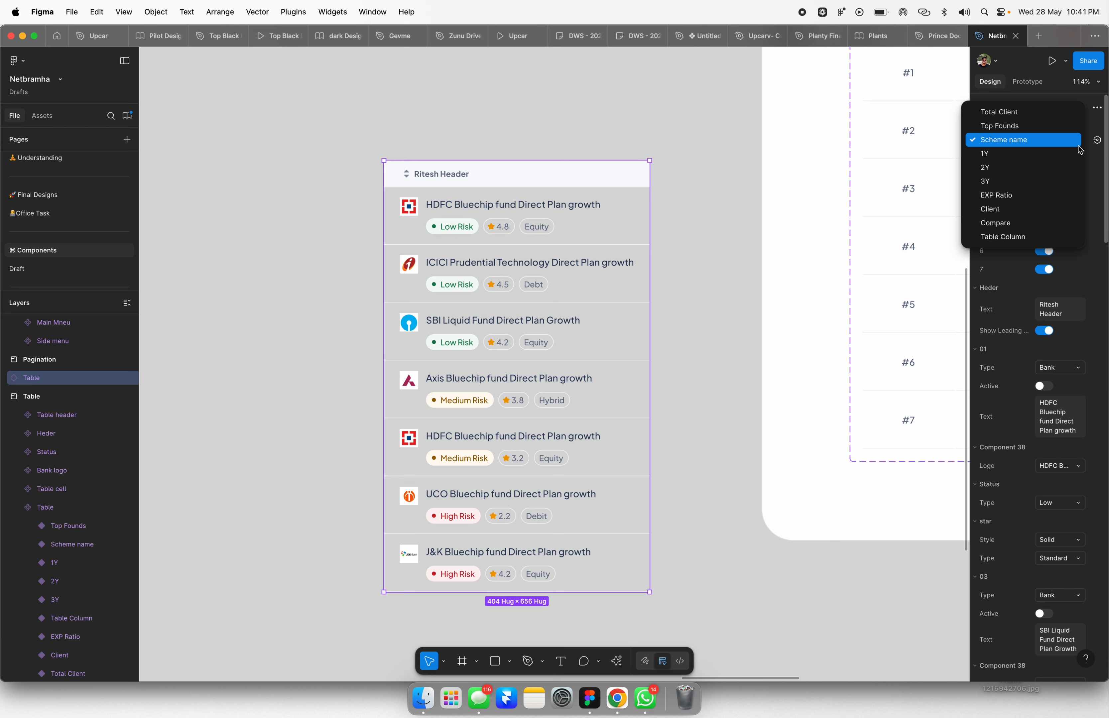
pyautogui.click(1030, 115)
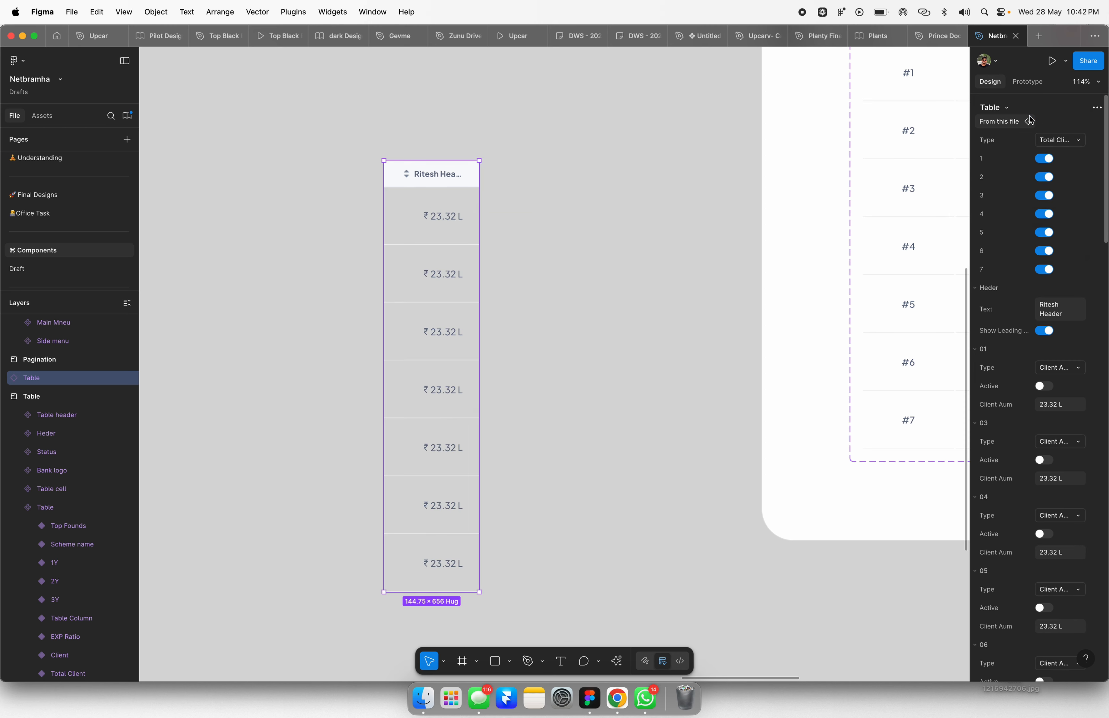
pyautogui.scroll(1, 353, 273)
pyautogui.scroll(-10, 1023, 429)
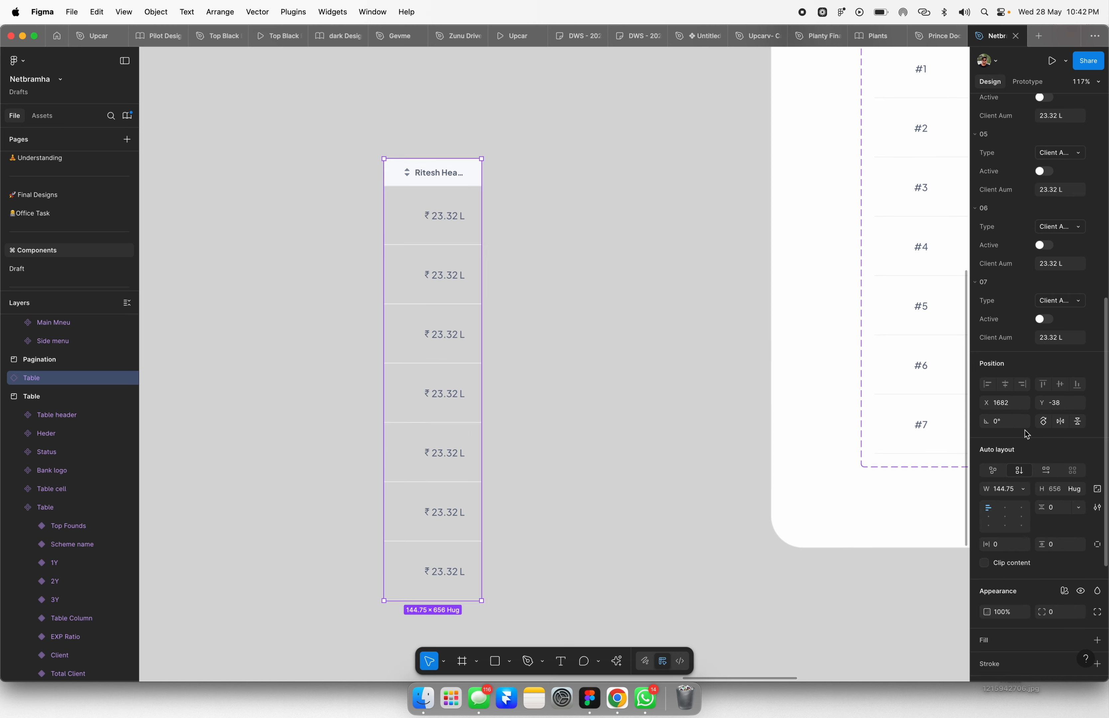
pyautogui.click(1060, 345)
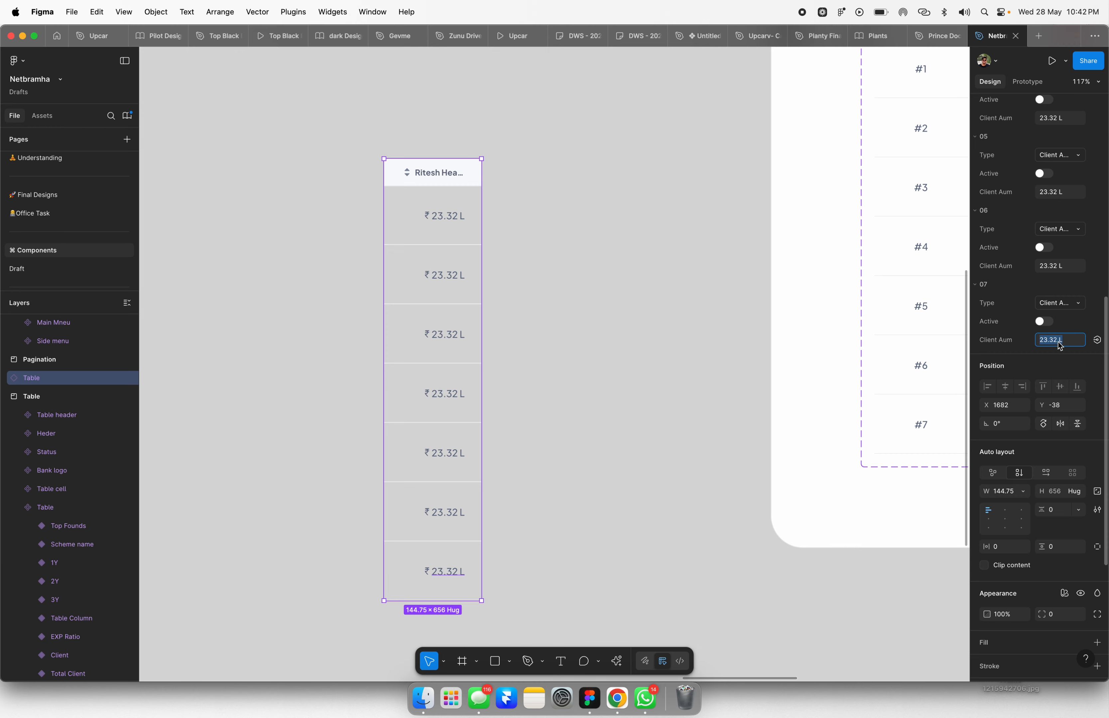
pyautogui.write('Ritesh')
pyautogui.press('Return')
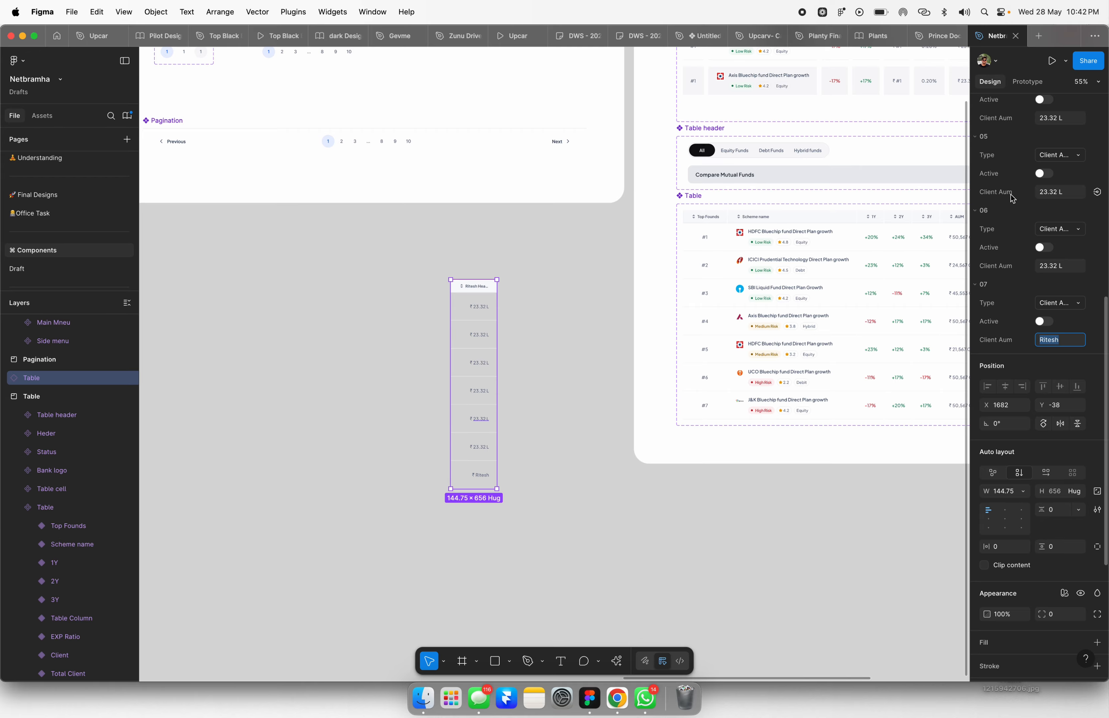
# - Switch the column instance back to the Scheme name type
pyautogui.scroll(6, 1011, 198)
pyautogui.click(1061, 141)
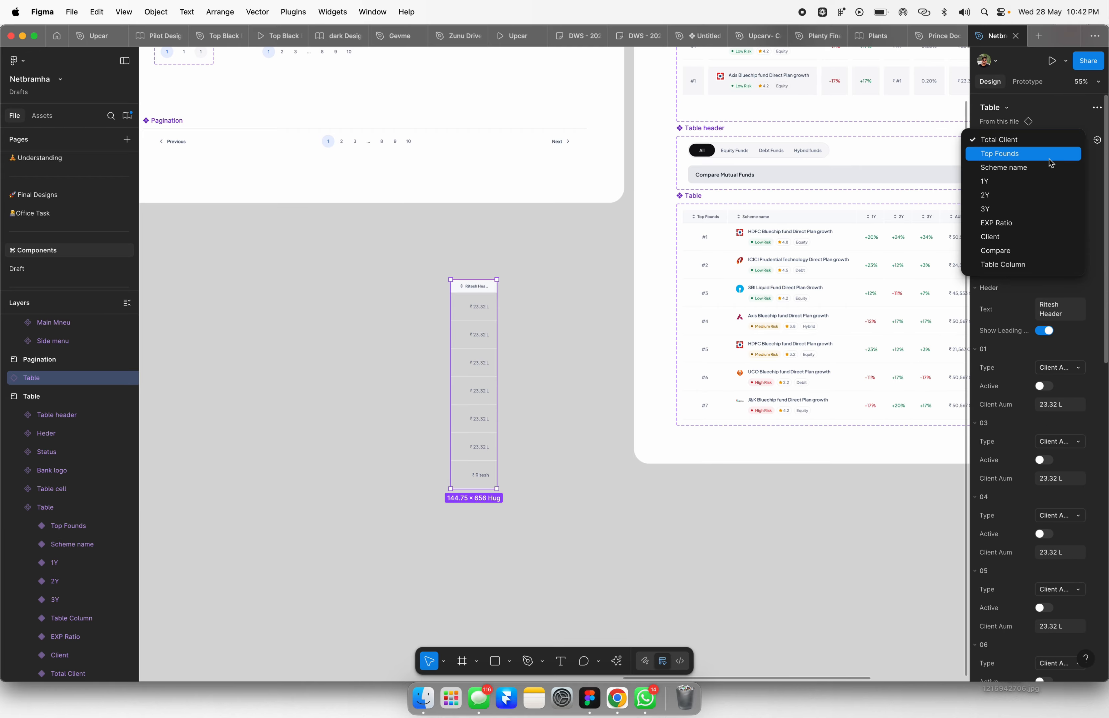
pyautogui.click(1026, 169)
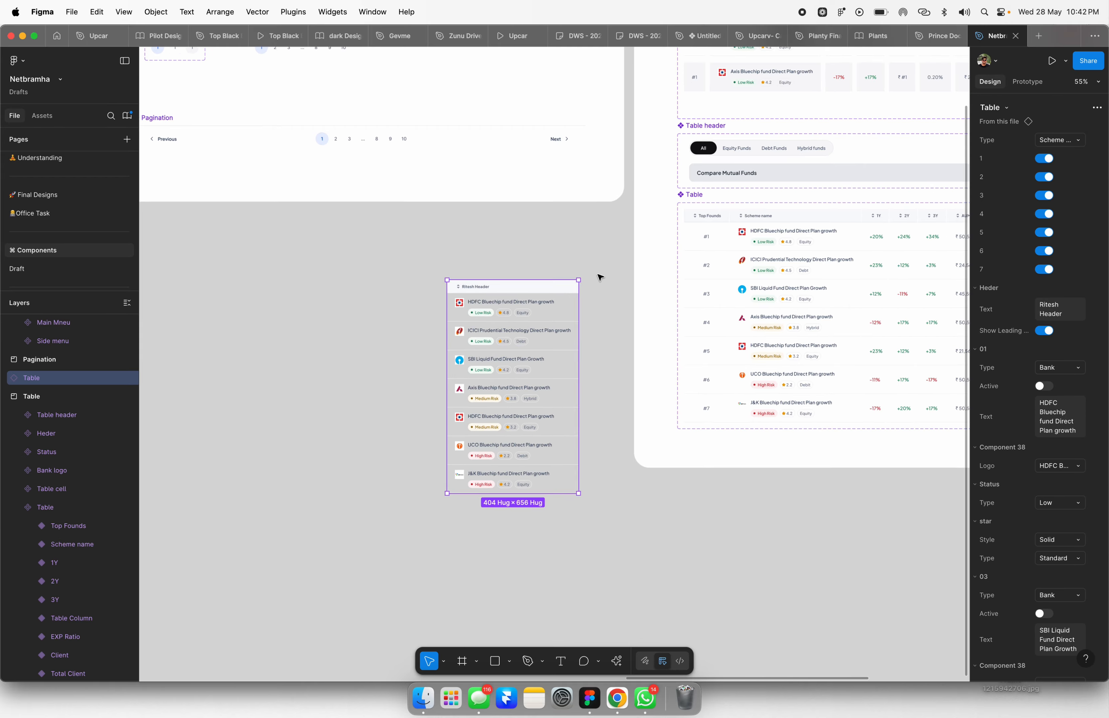
# - Set the first row's bank logo in the column instance to DCB Bank
pyautogui.scroll(5, 514, 321)
pyautogui.scroll(-2, 1032, 383)
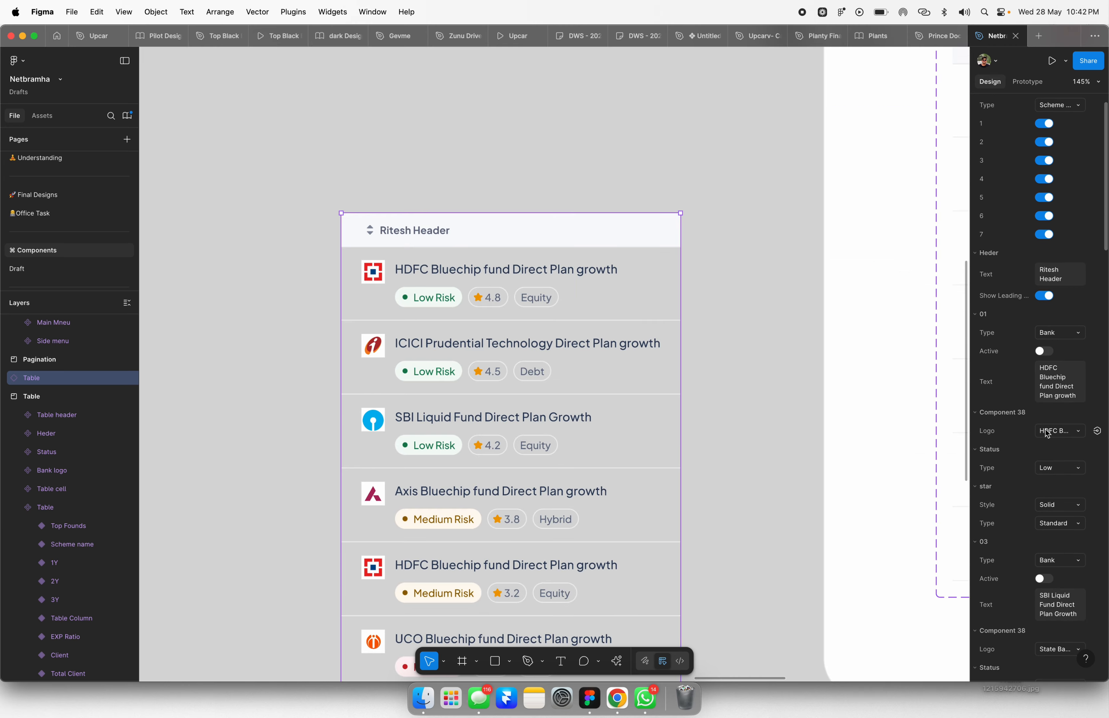
pyautogui.scroll(-1, 1061, 404)
pyautogui.click(1065, 407)
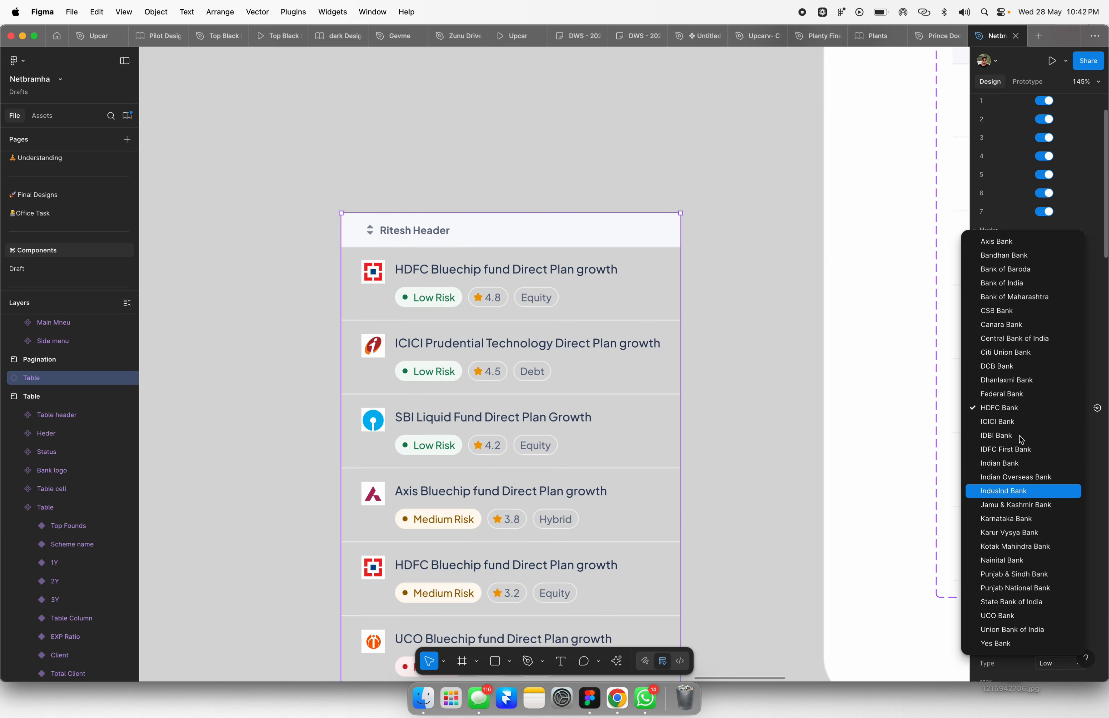
pyautogui.click(1010, 369)
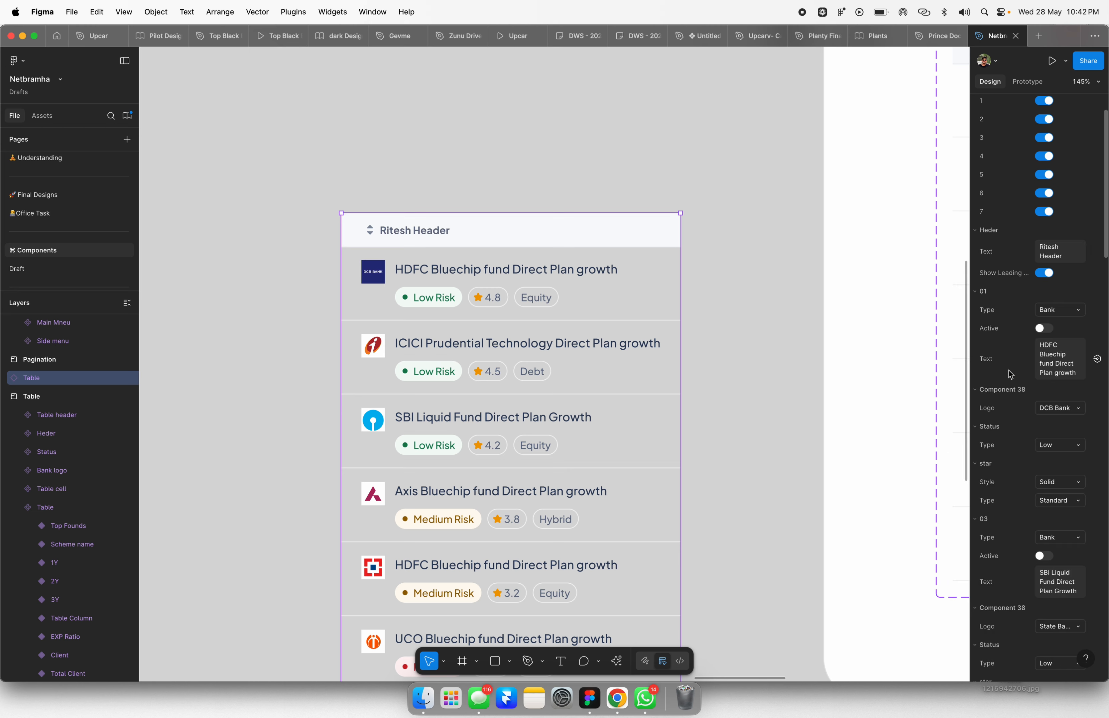
# - Set the first row's bank logo to ICICI Bank and its risk status to High
pyautogui.click(1049, 408)
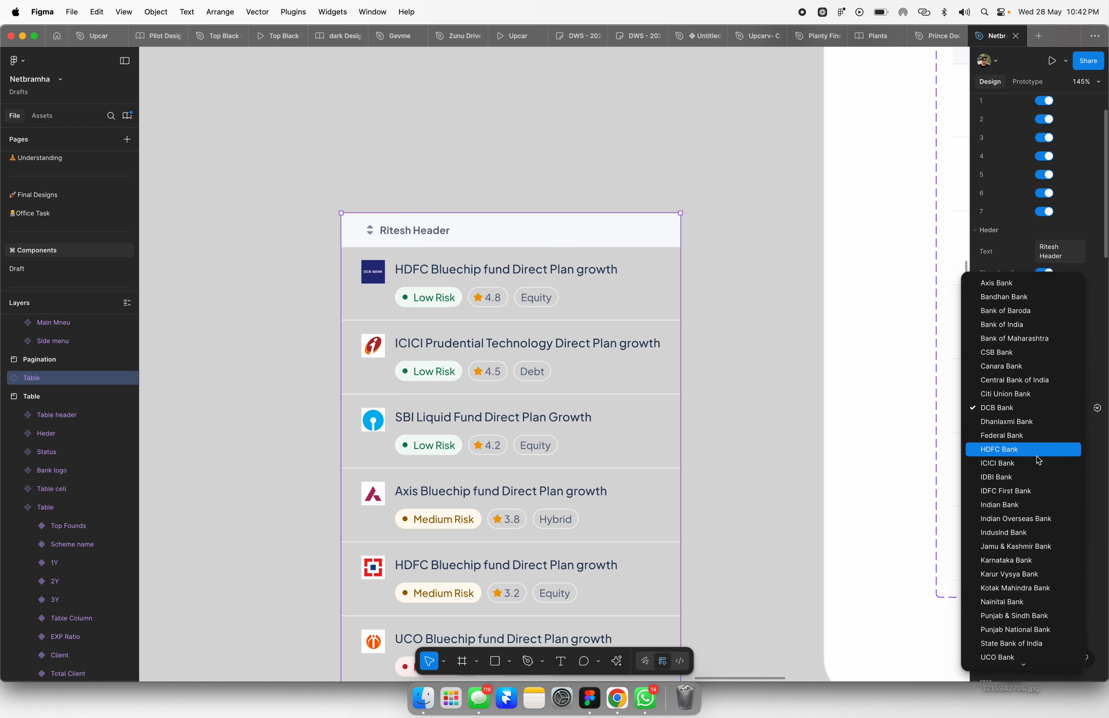
pyautogui.click(1018, 466)
pyautogui.scroll(-5, 450, 261)
pyautogui.scroll(5, 438, 269)
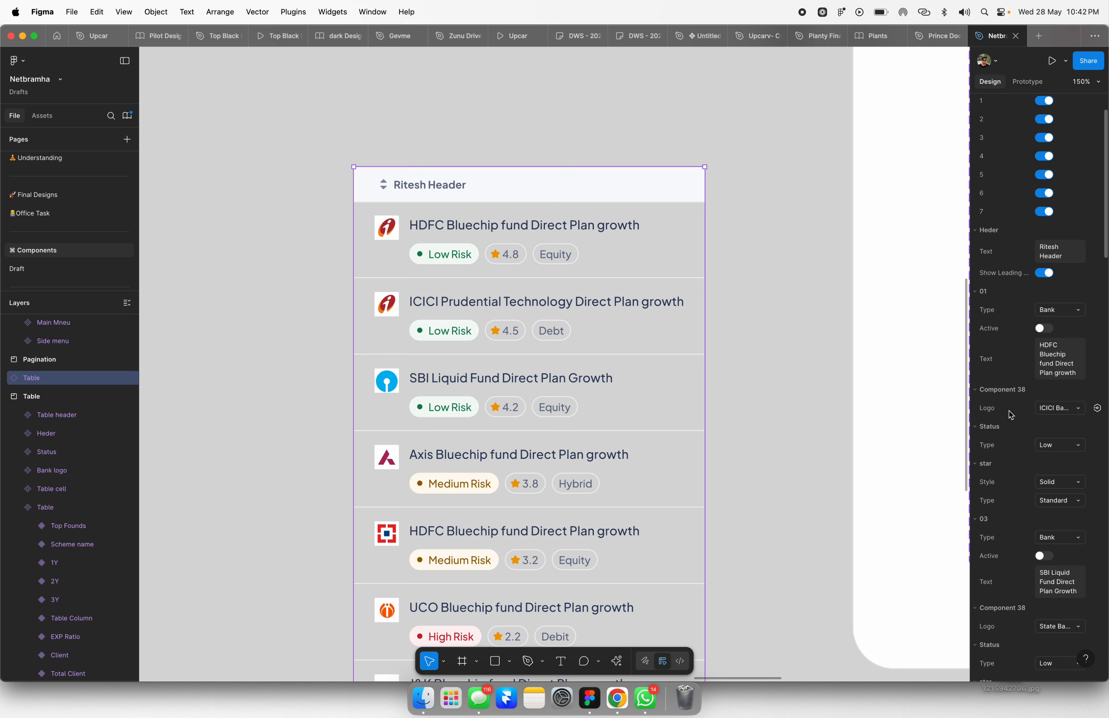
pyautogui.click(1052, 447)
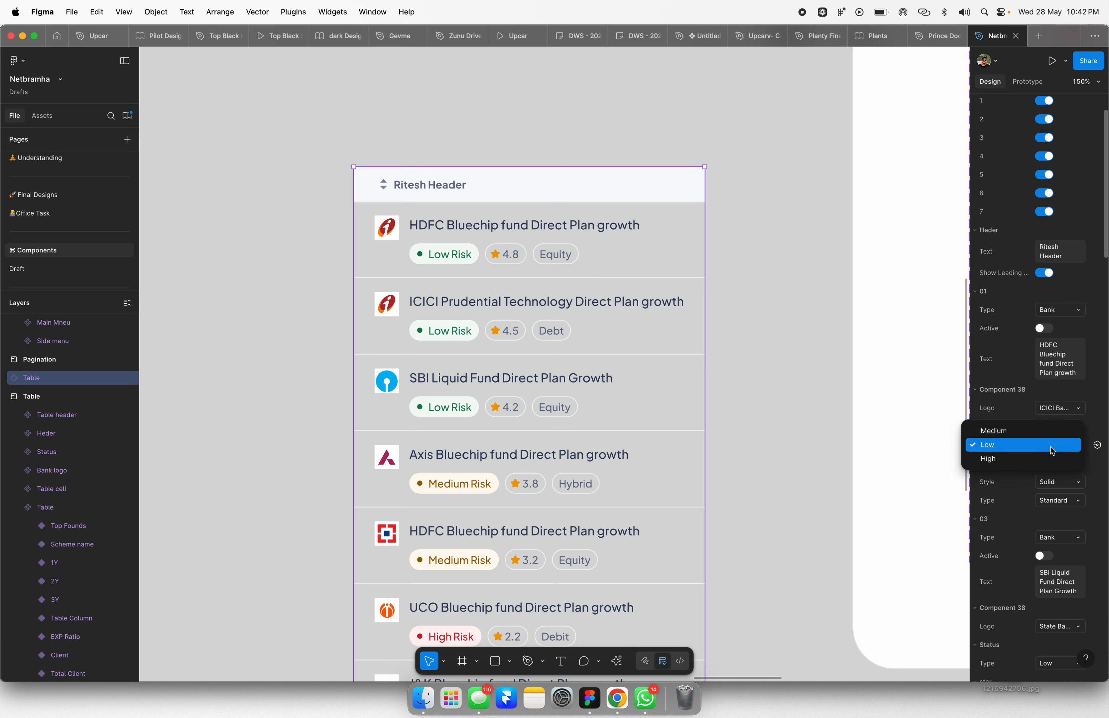
pyautogui.click(1017, 459)
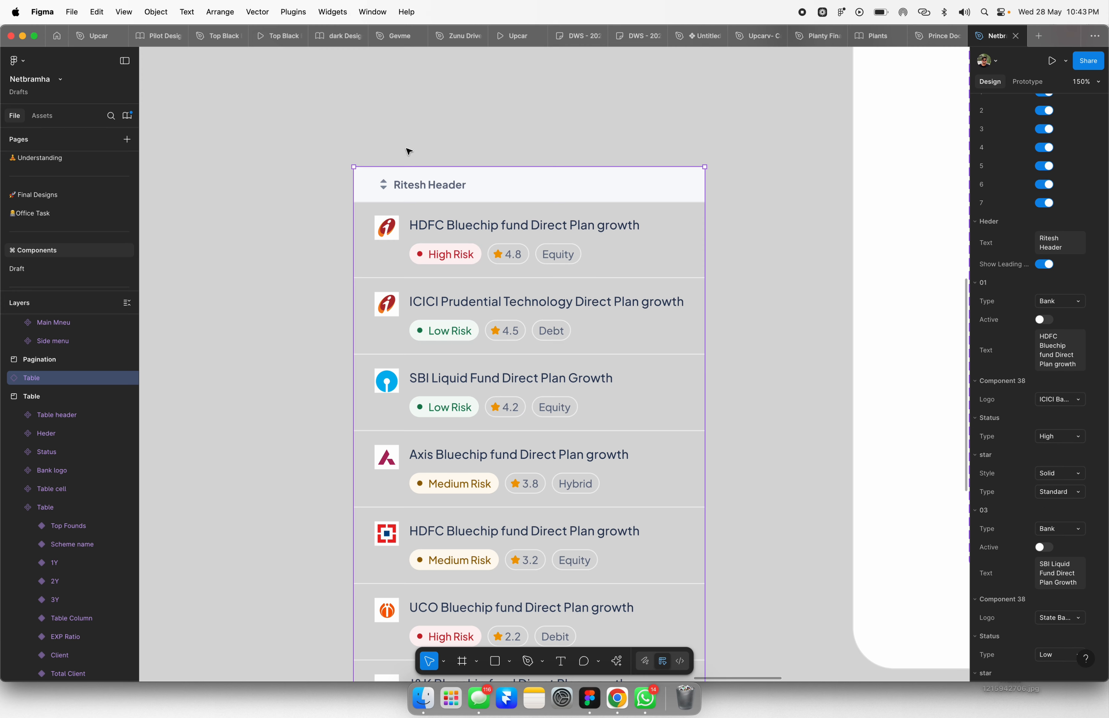
# - Examine the customised column beside the Table cell, Table header and Table components, and the Pagination and Side menu sections
pyautogui.scroll(-5, 409, 154)
pyautogui.scroll(-8, 420, 387)
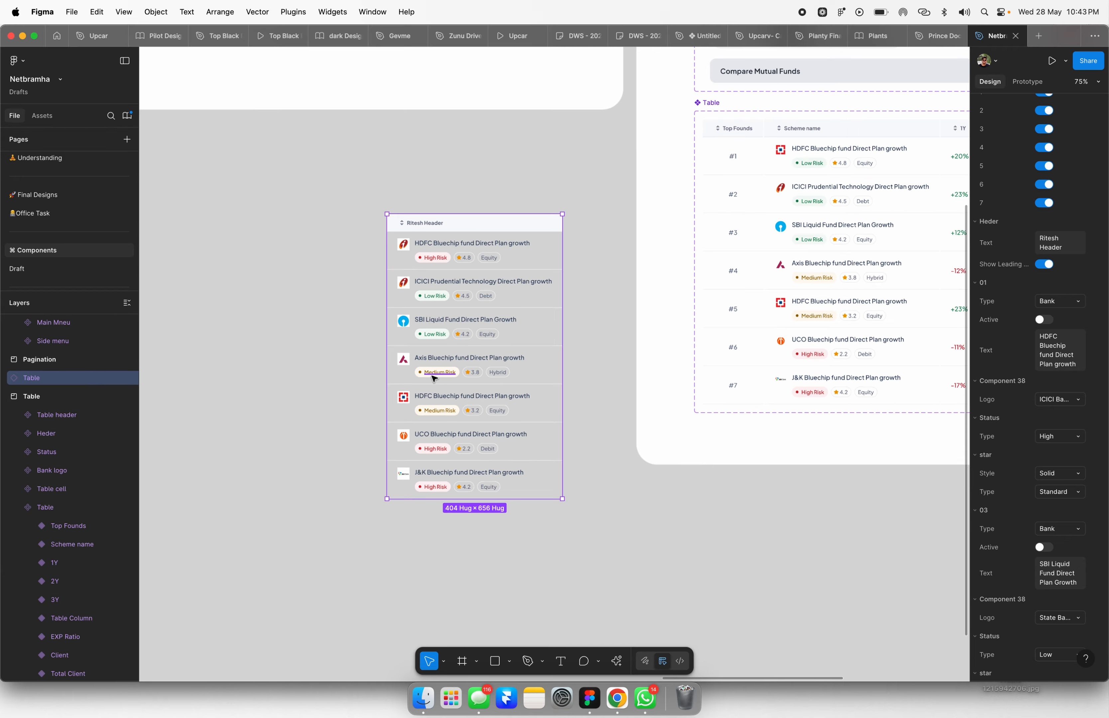
pyautogui.scroll(5, 622, 287)
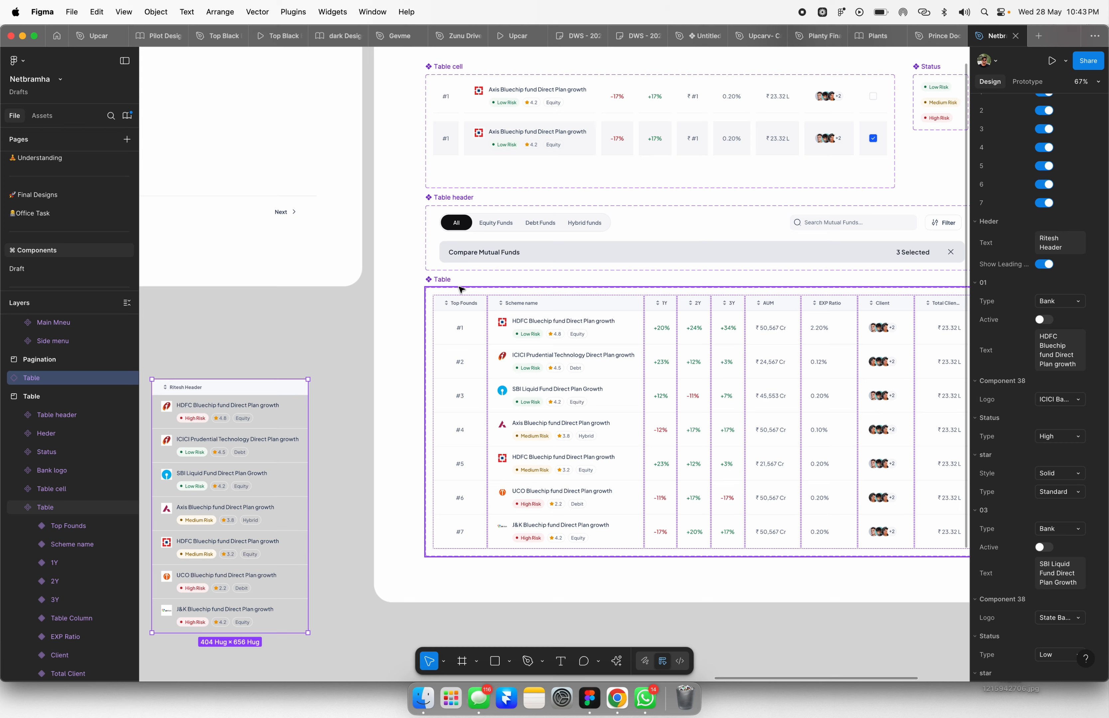
pyautogui.scroll(5, 444, 216)
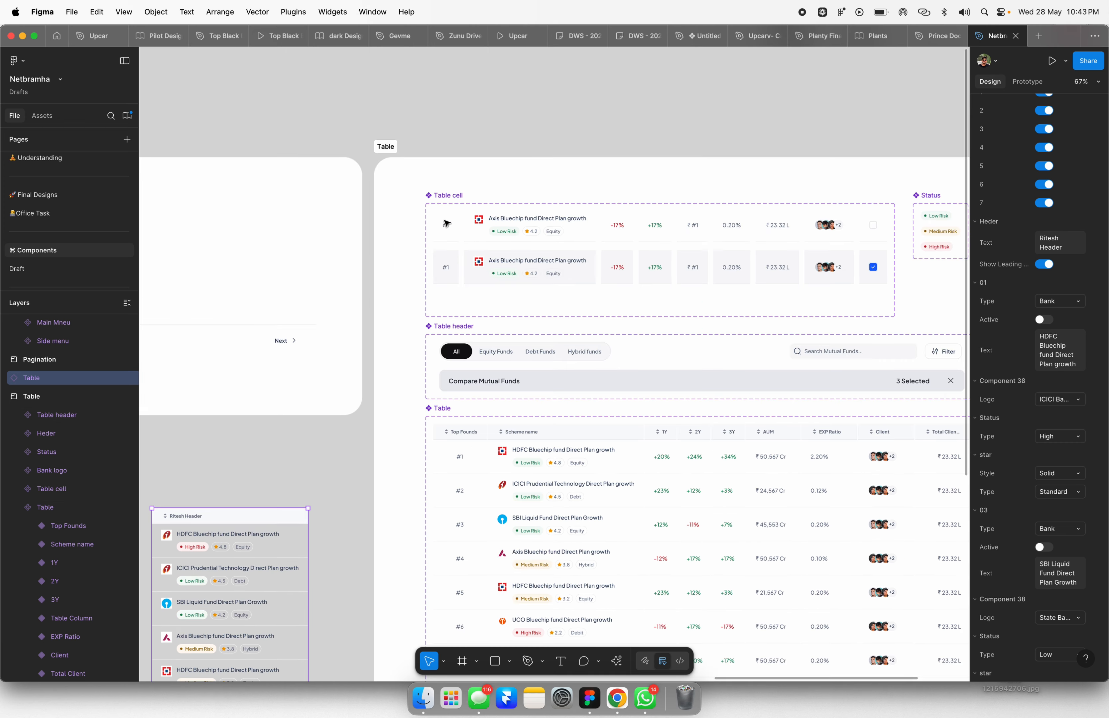
pyautogui.scroll(-3, 453, 202)
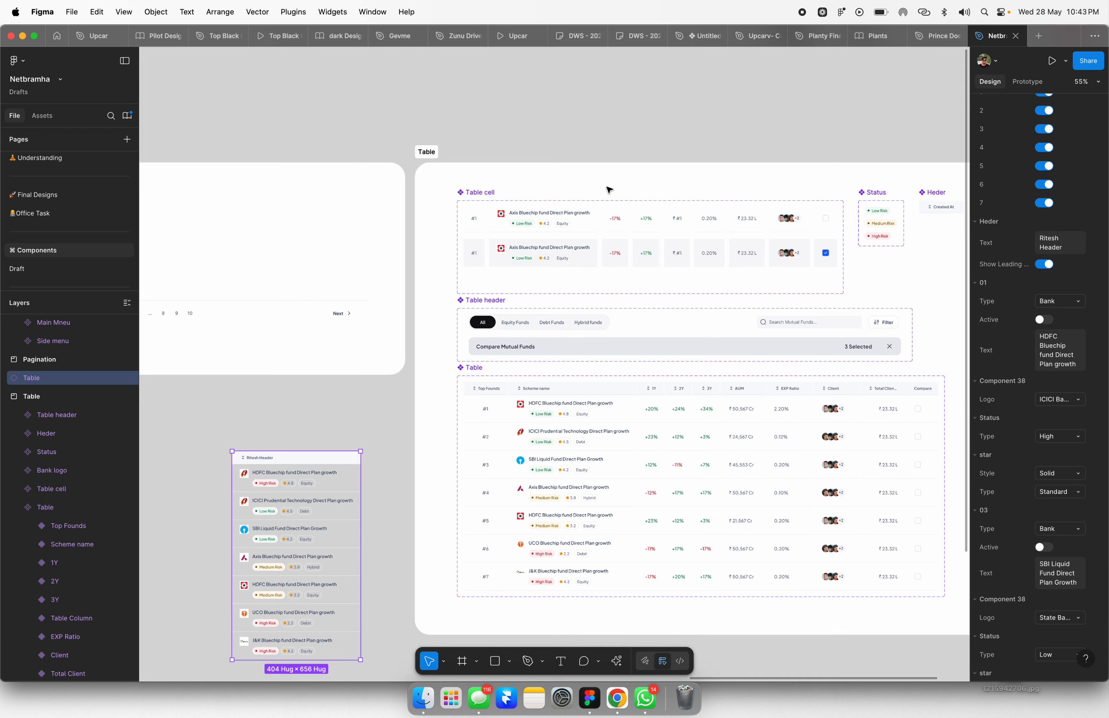
pyautogui.scroll(5, 545, 399)
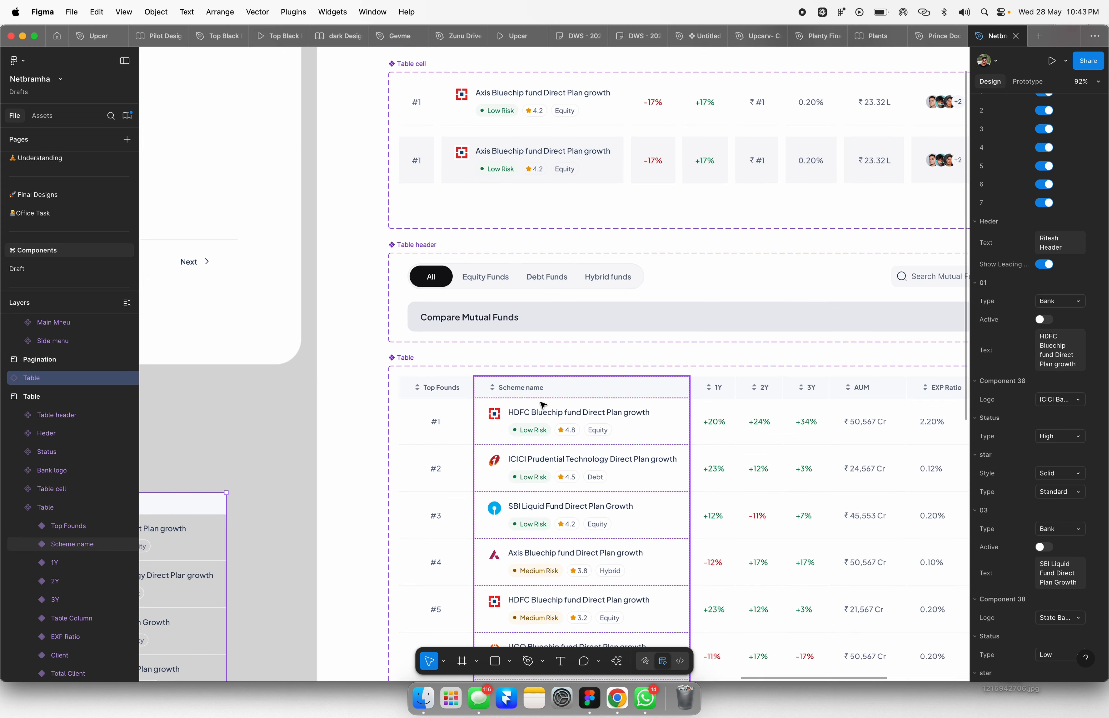
pyautogui.scroll(5, 542, 405)
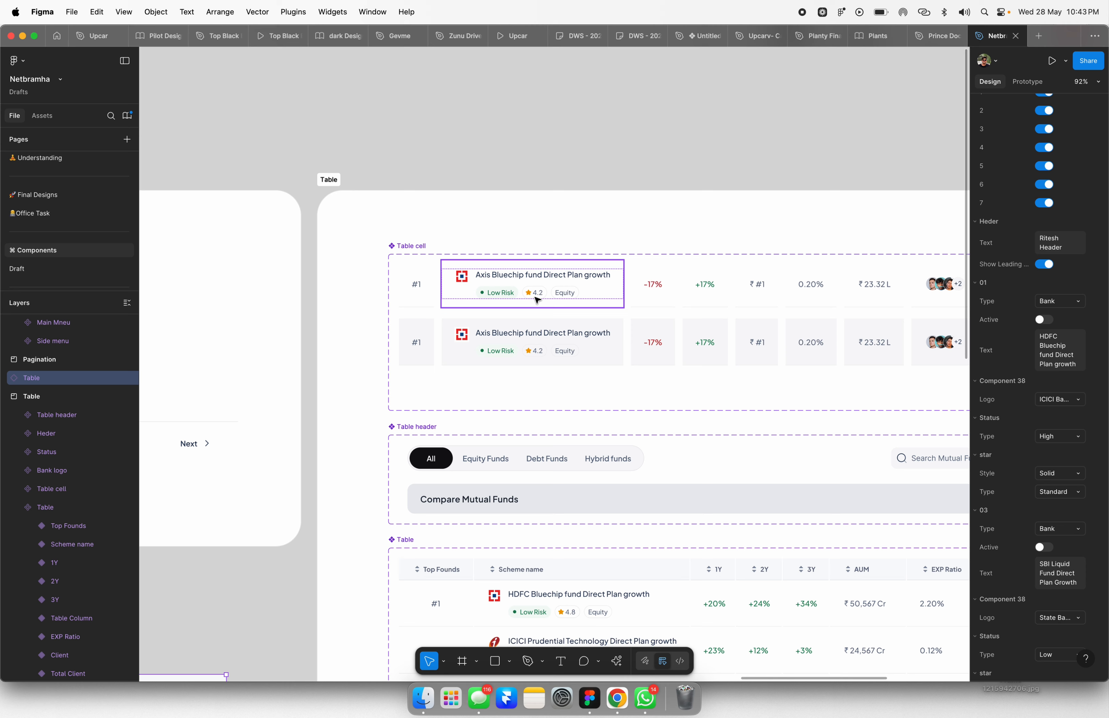
pyautogui.hotkey('shift', 'n')
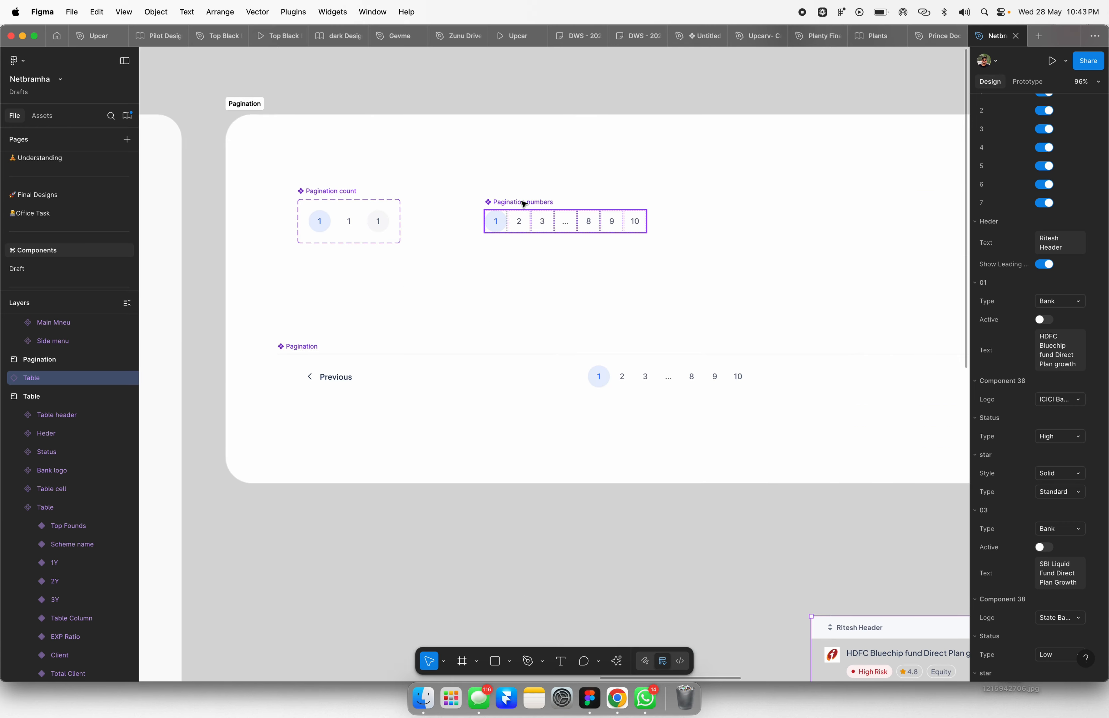
pyautogui.scroll(-5, 513, 221)
pyautogui.scroll(-6, 619, 276)
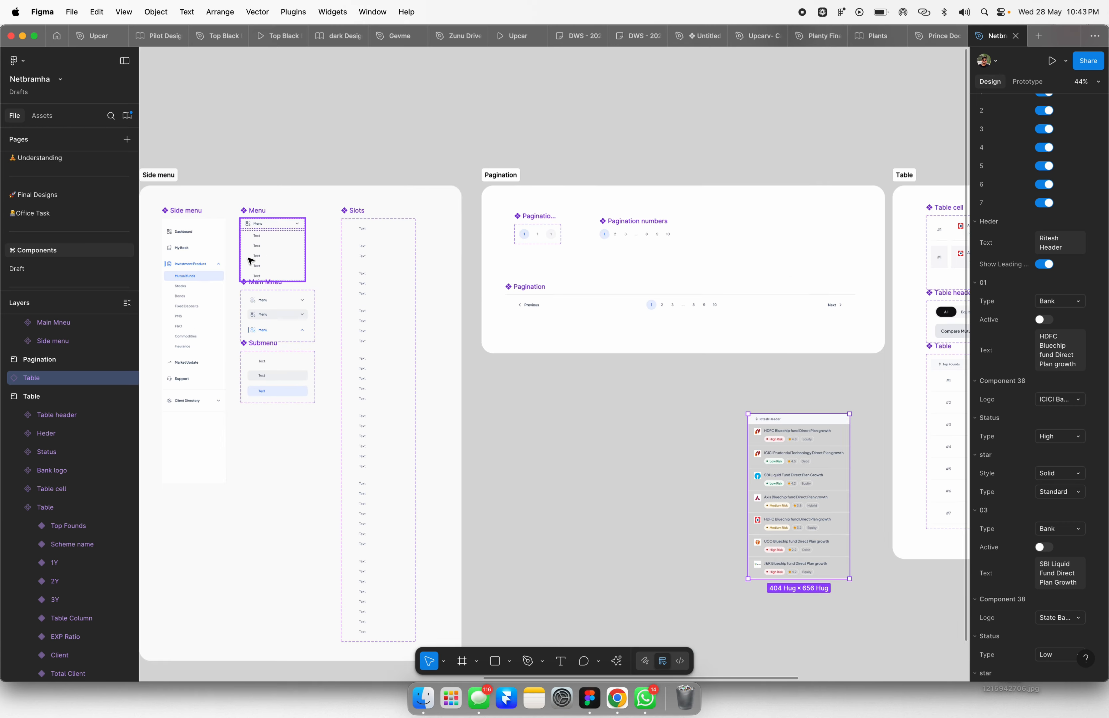
pyautogui.scroll(4, 580, 235)
pyautogui.scroll(-6, 757, 230)
pyautogui.scroll(8, 314, 240)
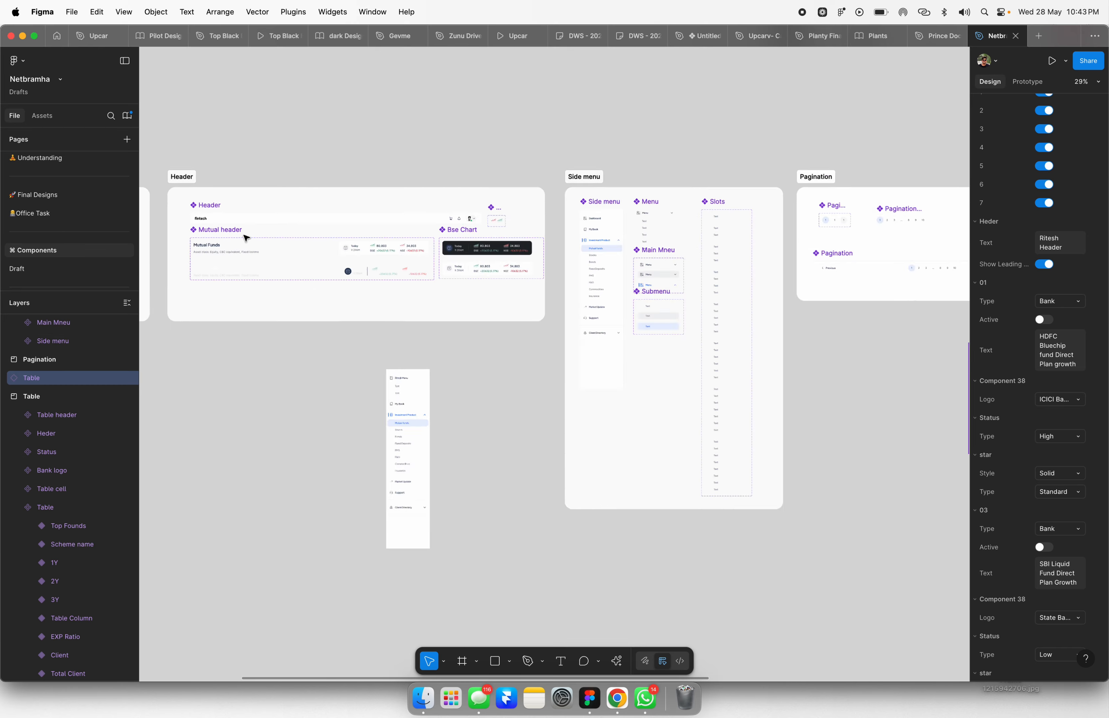
# - Examine the Header section's Header, Mutual header, Stock and Bse Chart components, and the Compare component
pyautogui.scroll(-4, 504, 228)
pyautogui.scroll(3, 269, 248)
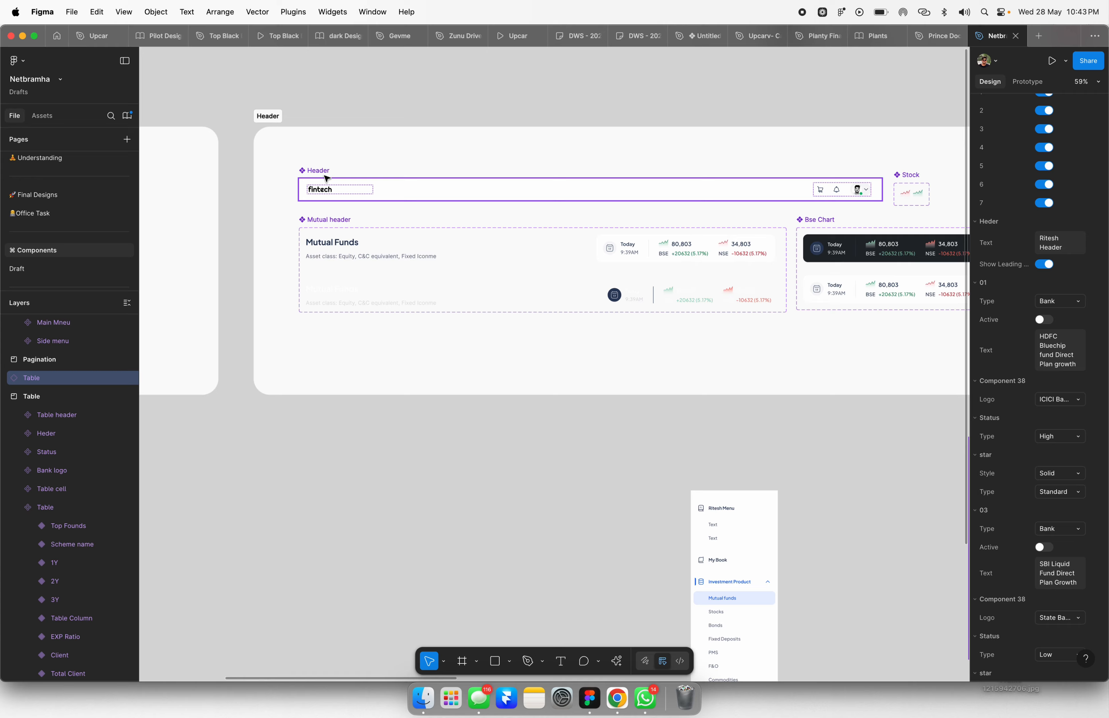
pyautogui.scroll(-4, 327, 179)
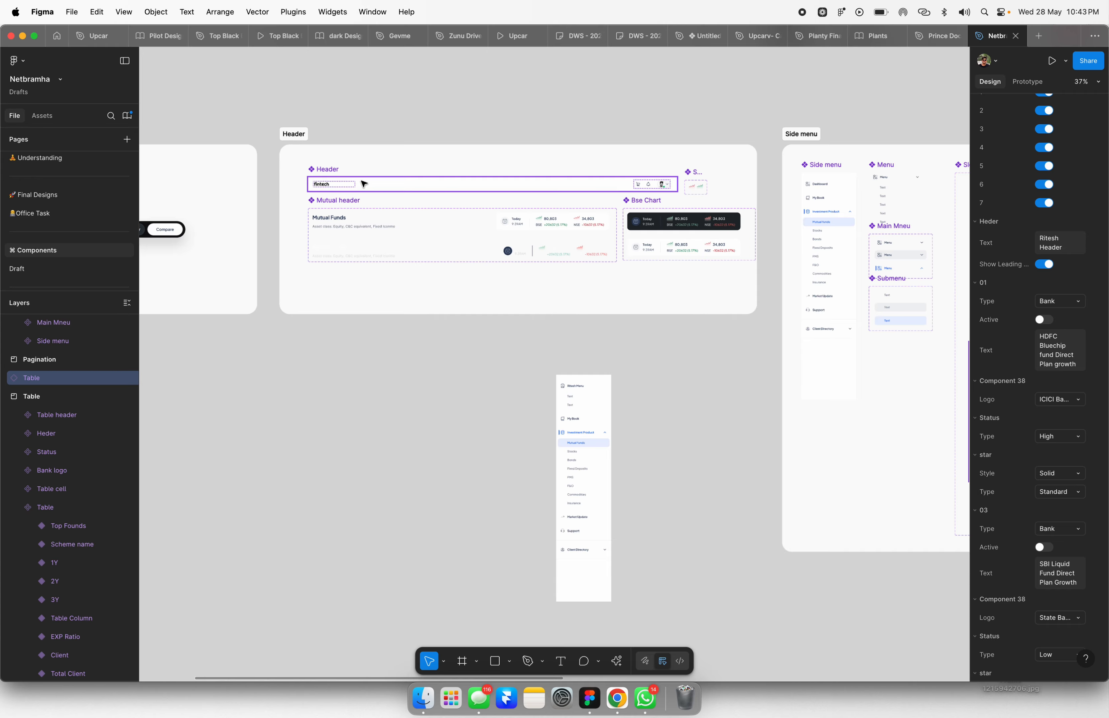
pyautogui.scroll(2, 706, 165)
pyautogui.scroll(10, 706, 166)
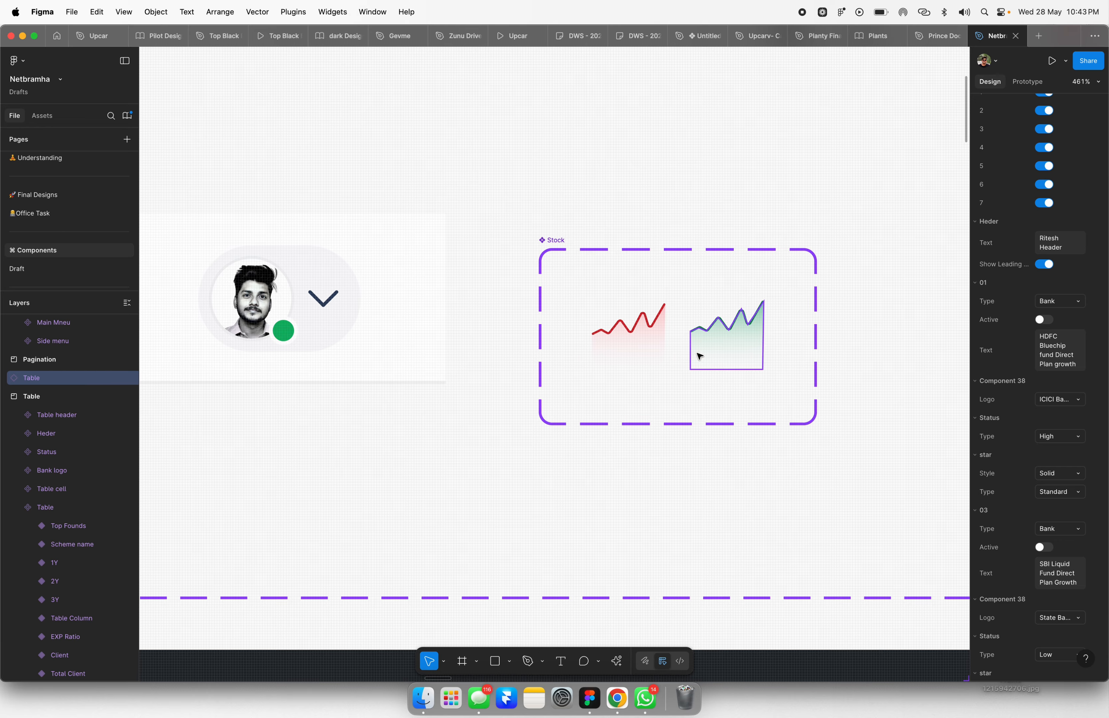
pyautogui.scroll(-3, 687, 234)
pyautogui.scroll(-8, 684, 251)
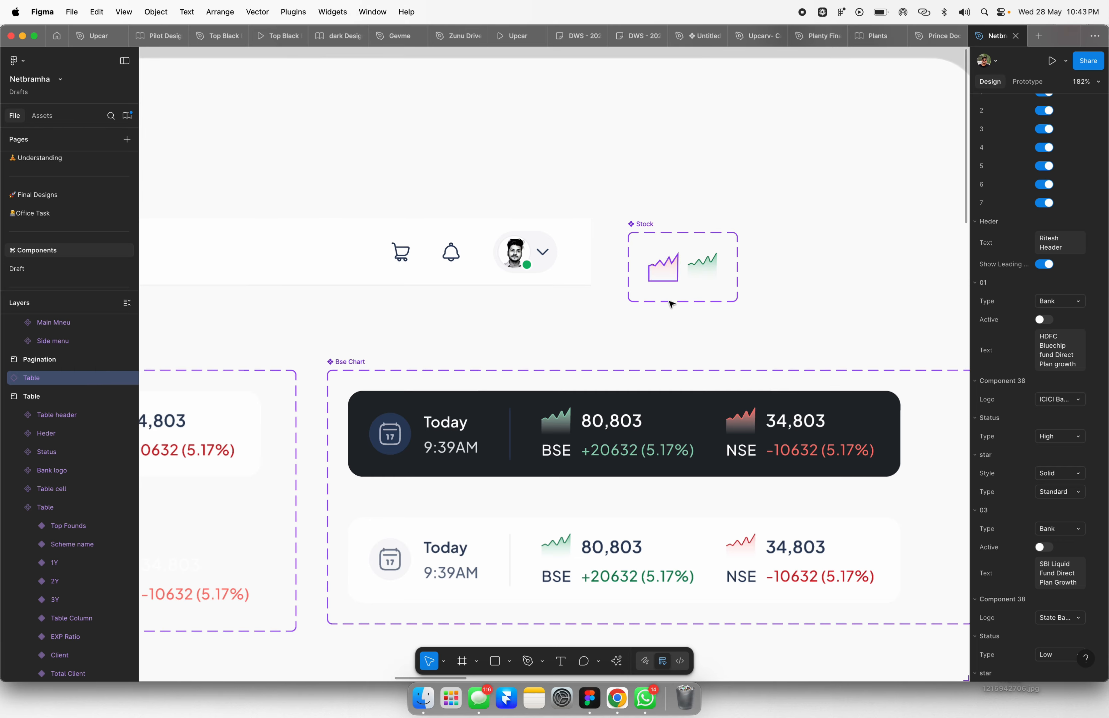
pyautogui.scroll(3, 723, 254)
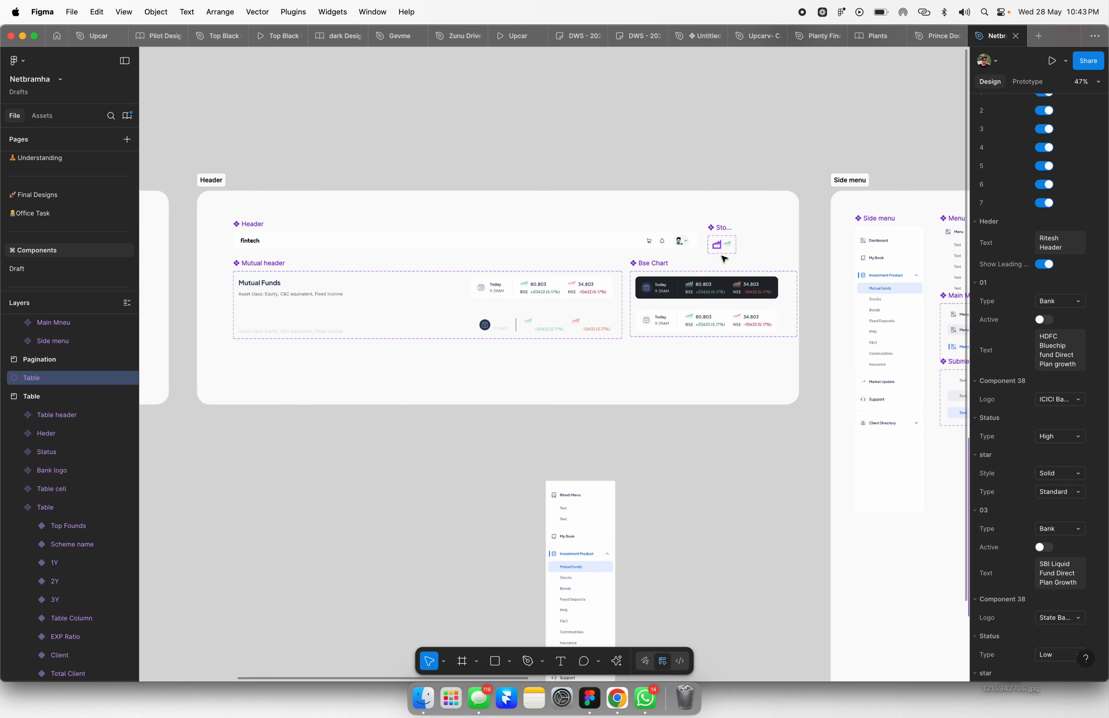
pyautogui.scroll(-5, 761, 235)
pyautogui.scroll(2, 361, 287)
pyautogui.scroll(3, 359, 287)
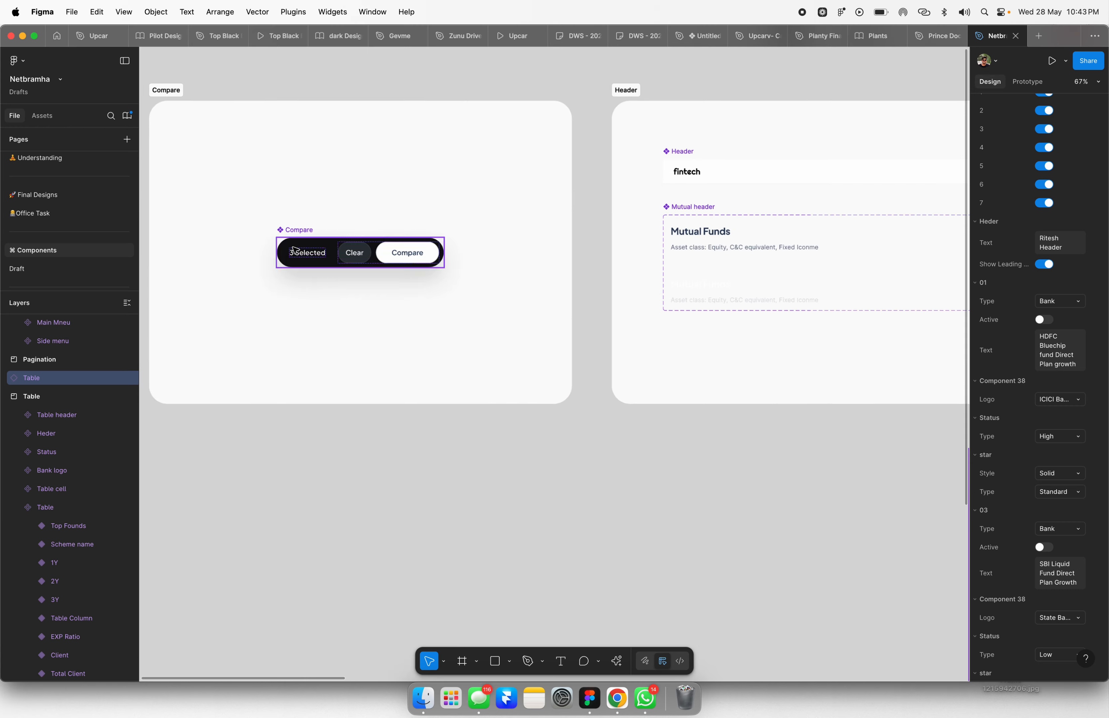
pyautogui.scroll(-4, 322, 261)
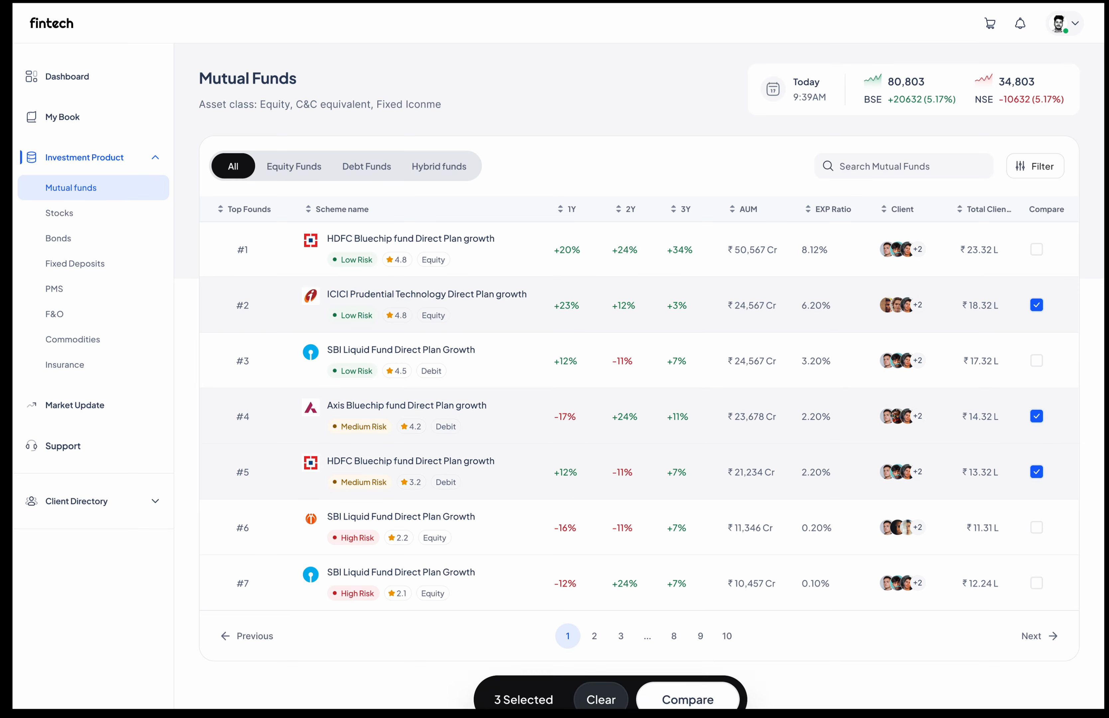
# - Open the comparison of the three selected funds in the Mutual Funds prototype and close it again
pyautogui.click(660, 594)
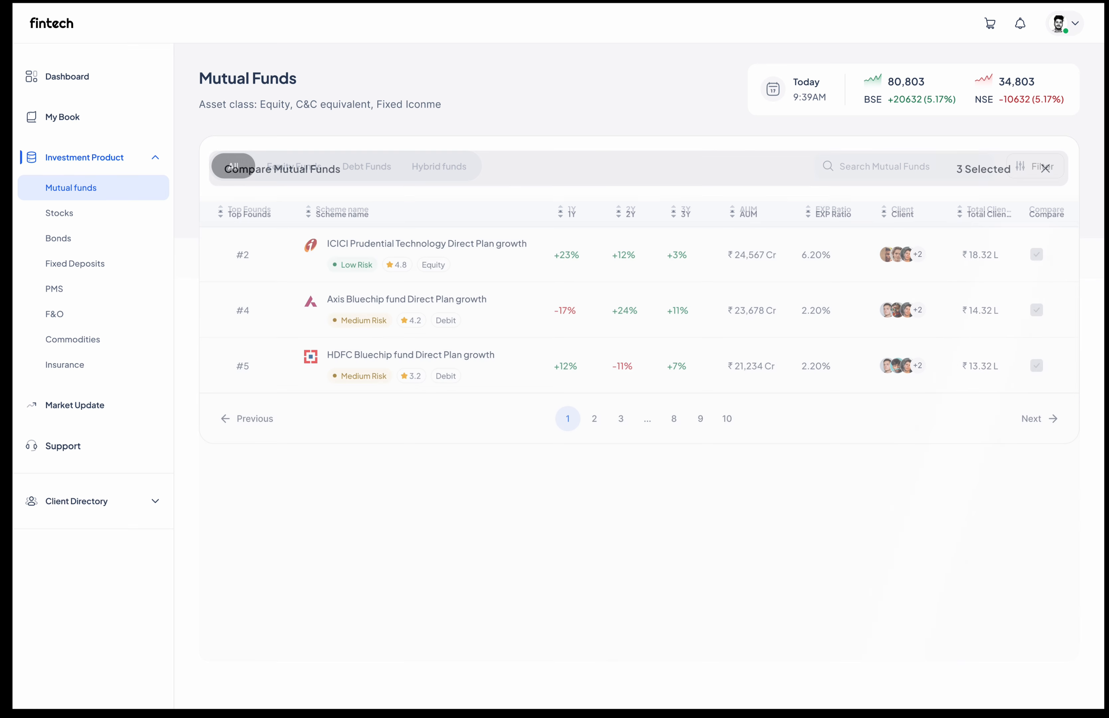
pyautogui.click(1045, 169)
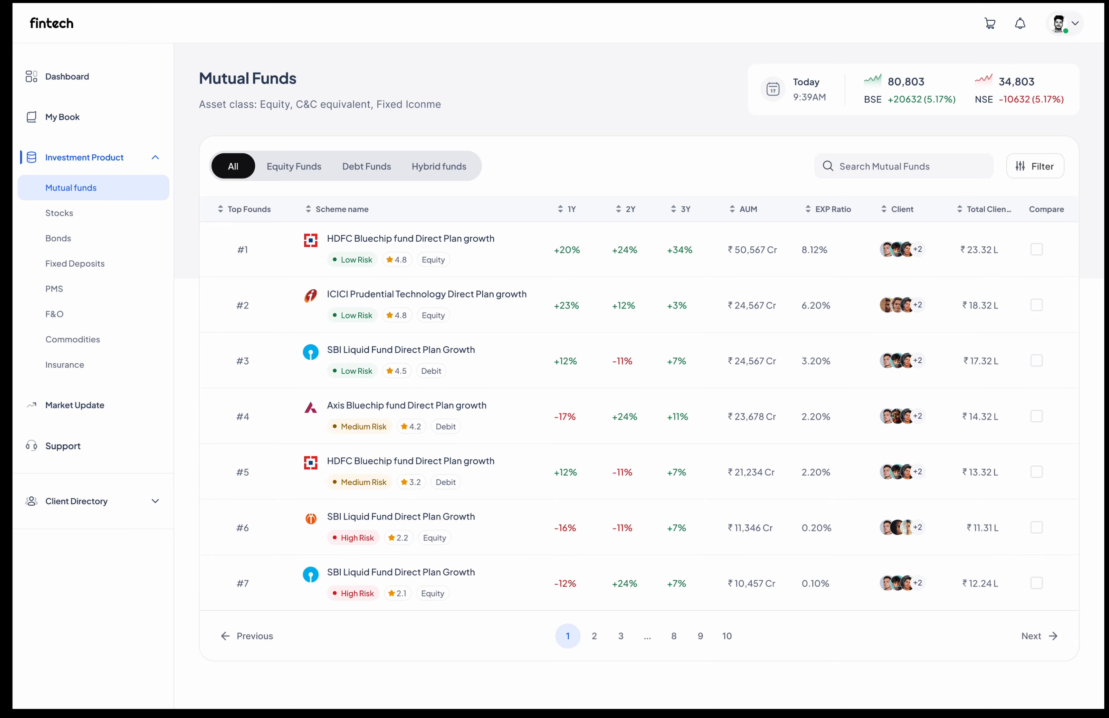